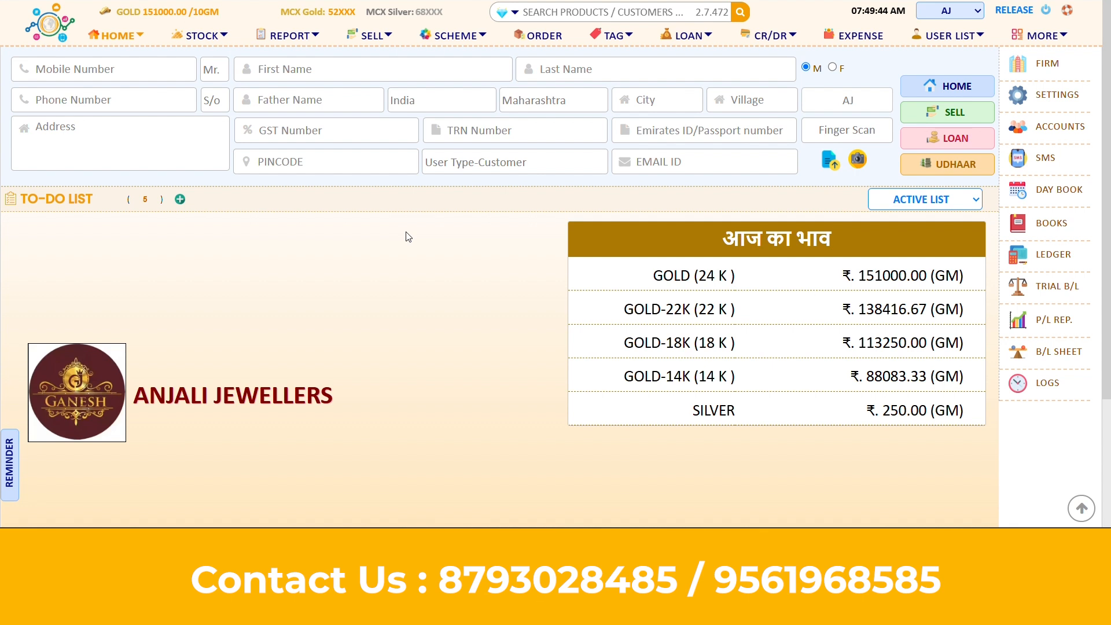
Enter the new customer's first name, last name and mobile number on the home form
left_click(119, 39)
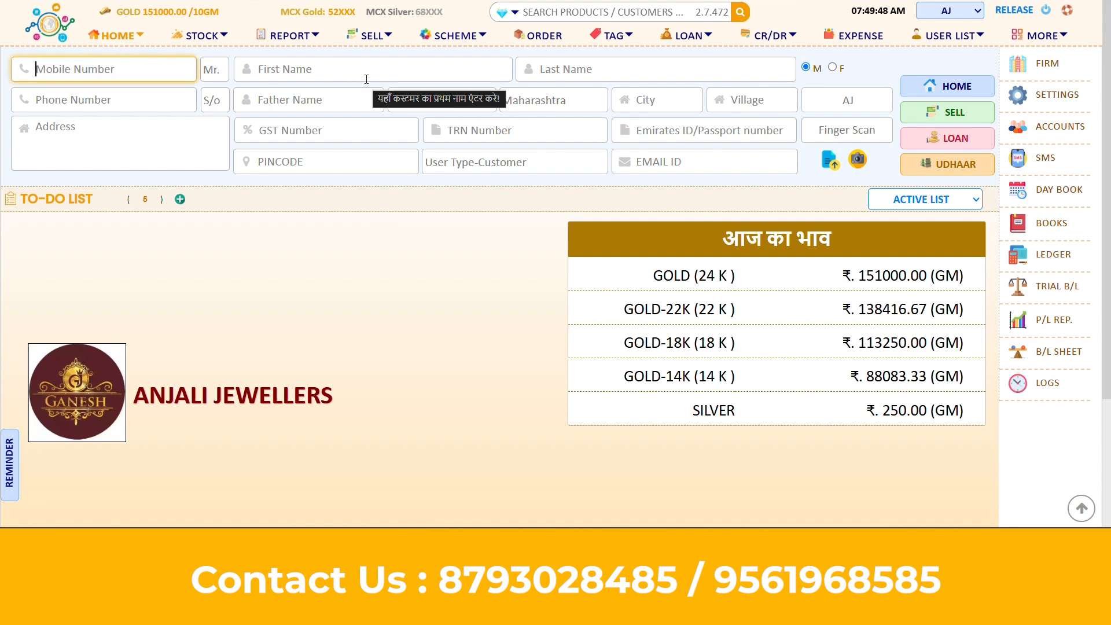
left_click(300, 69)
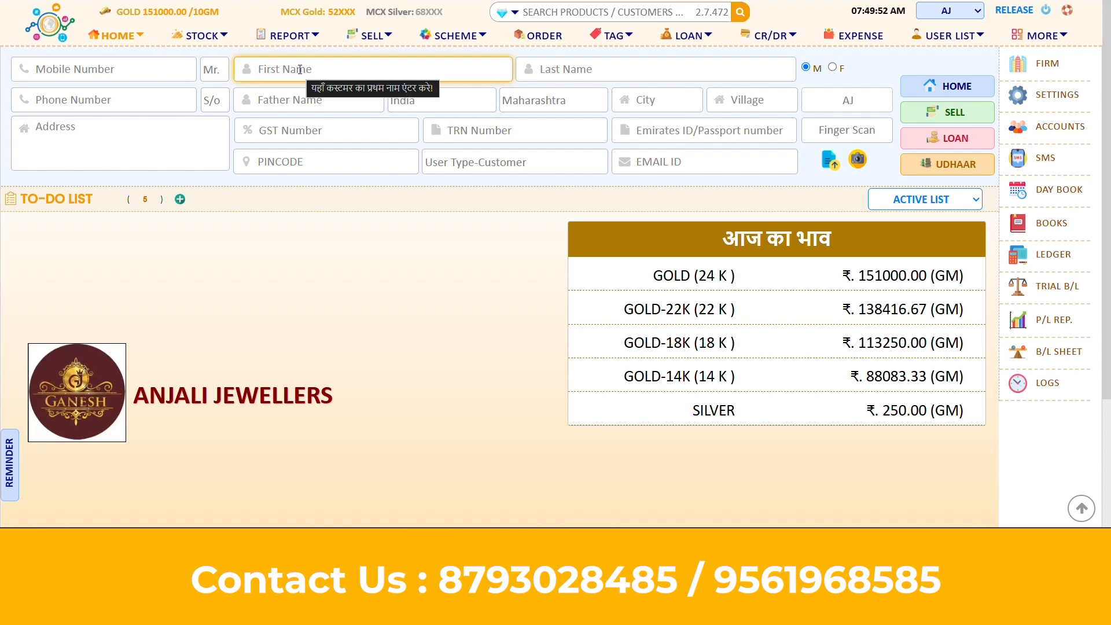
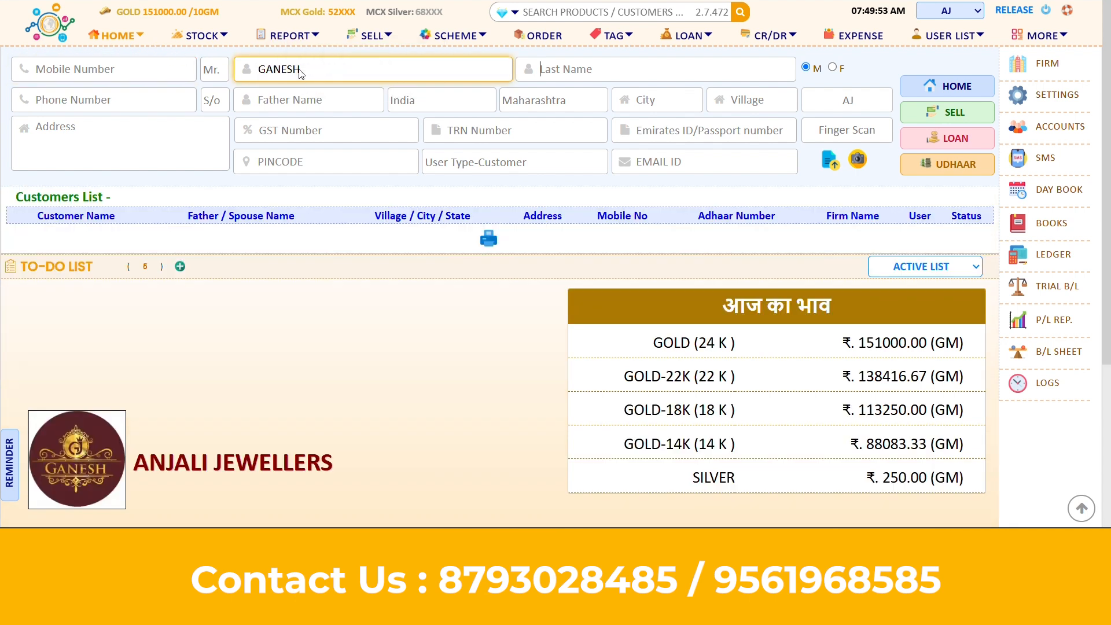
key("Tab")
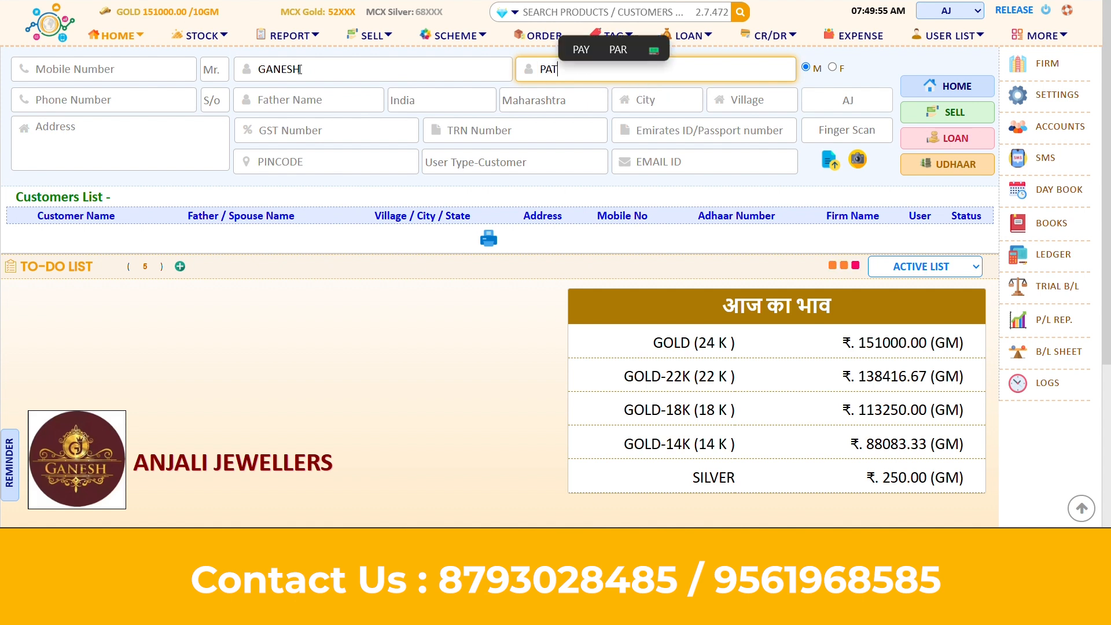
left_click(136, 59)
key("ctrl+v")
key("BackSpace")
type("6")
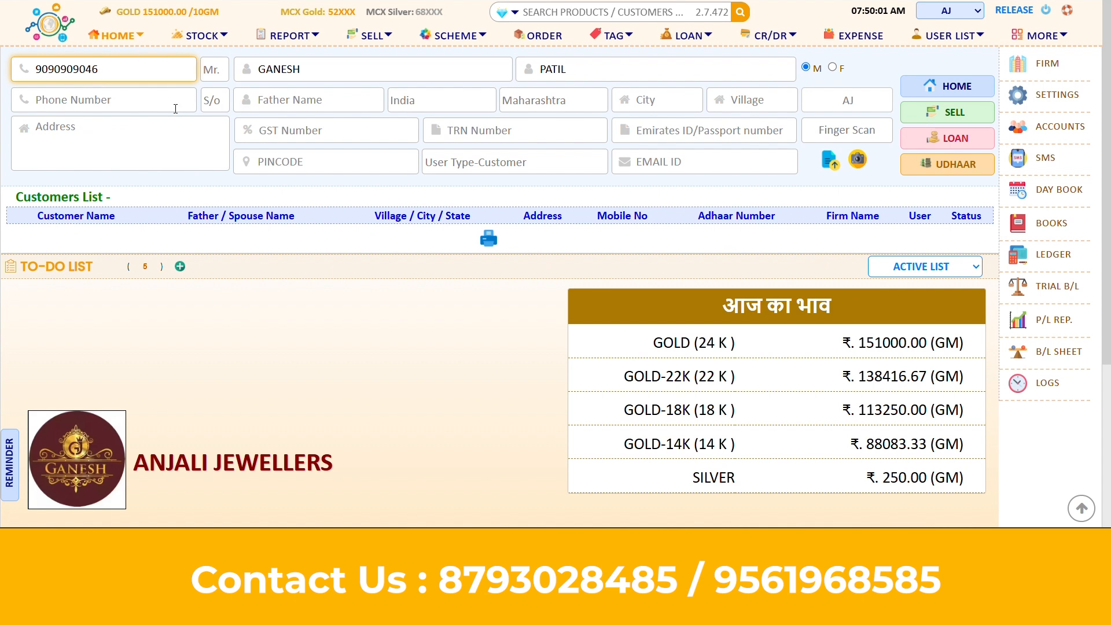
Keep AJ as the customer's firm and save the new customer
left_click(195, 145)
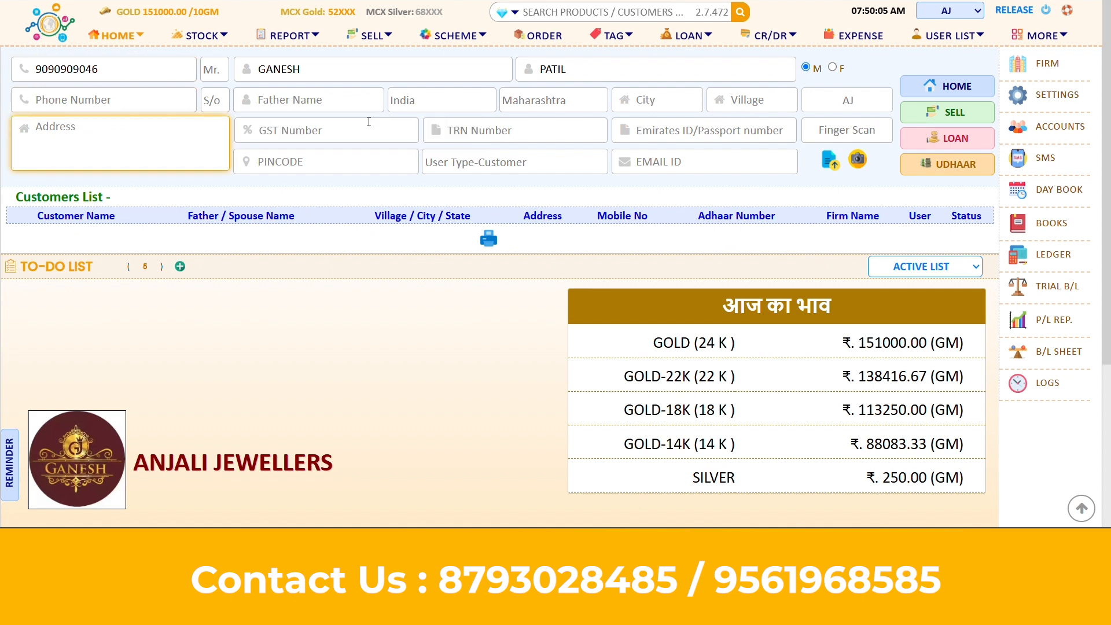
left_click(418, 70)
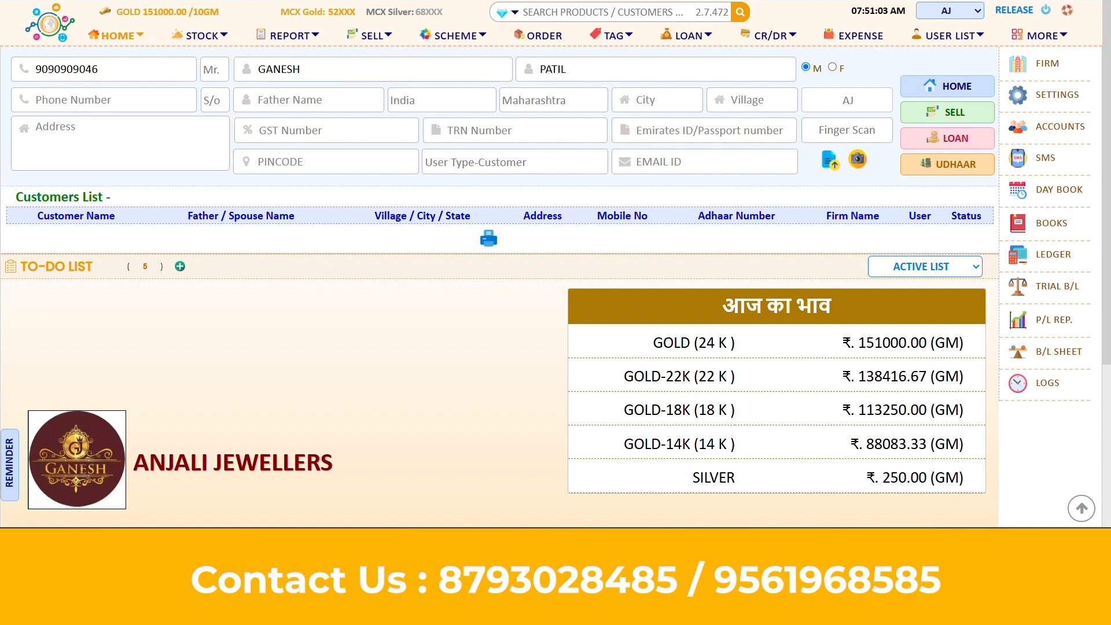
left_click(851, 100)
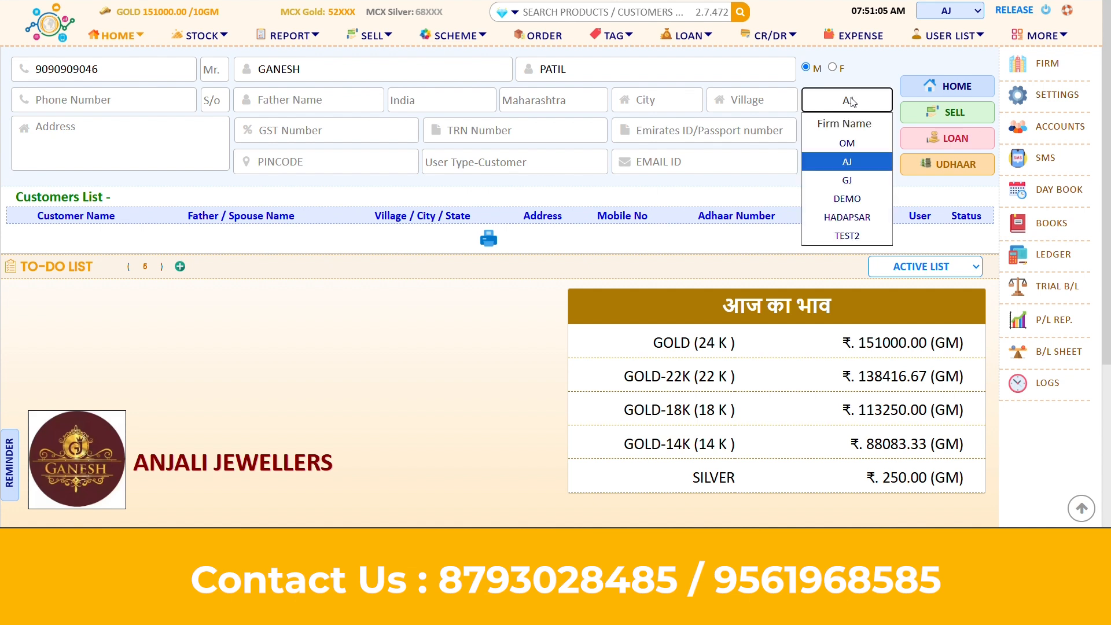
left_click(860, 162)
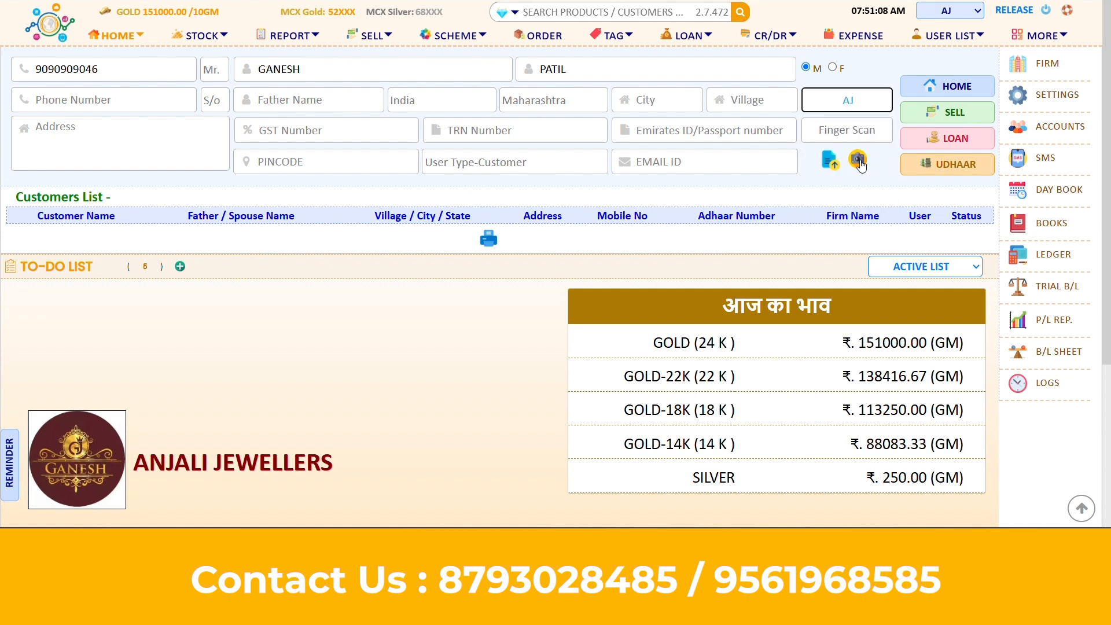
left_click(945, 91)
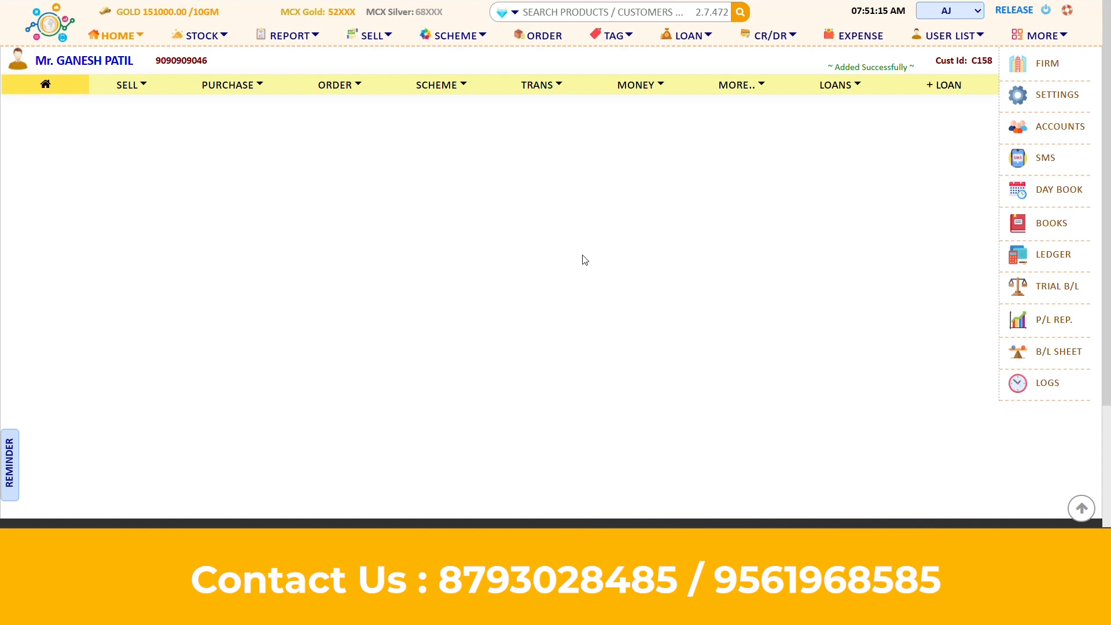
Browse the Add Customer form's bank fields from the user list, then go back to the home page
left_click(981, 38)
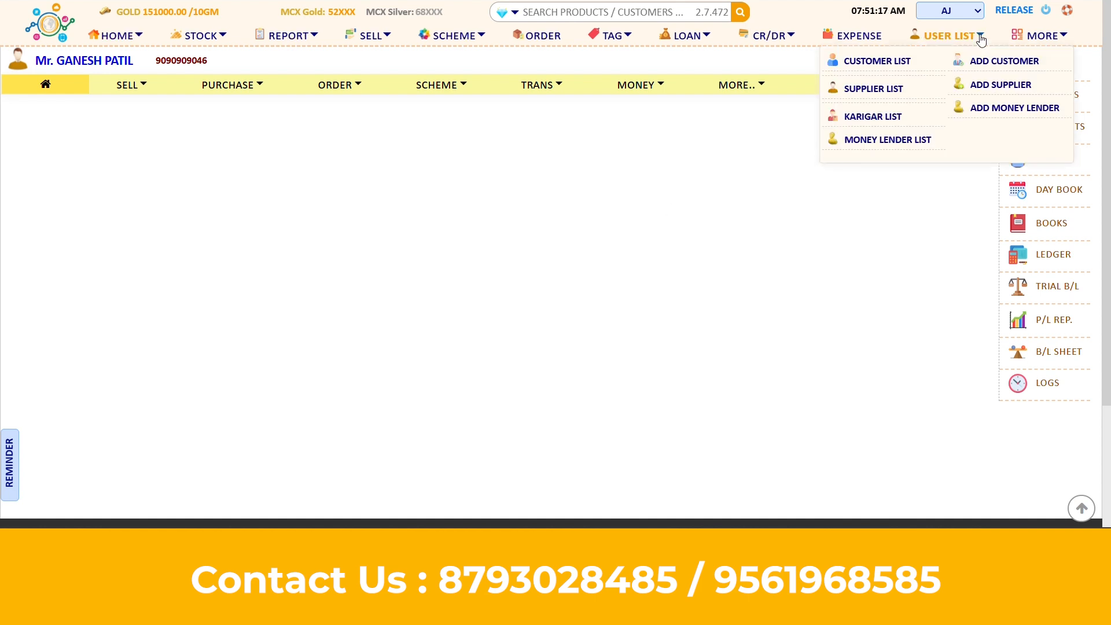
left_click(995, 64)
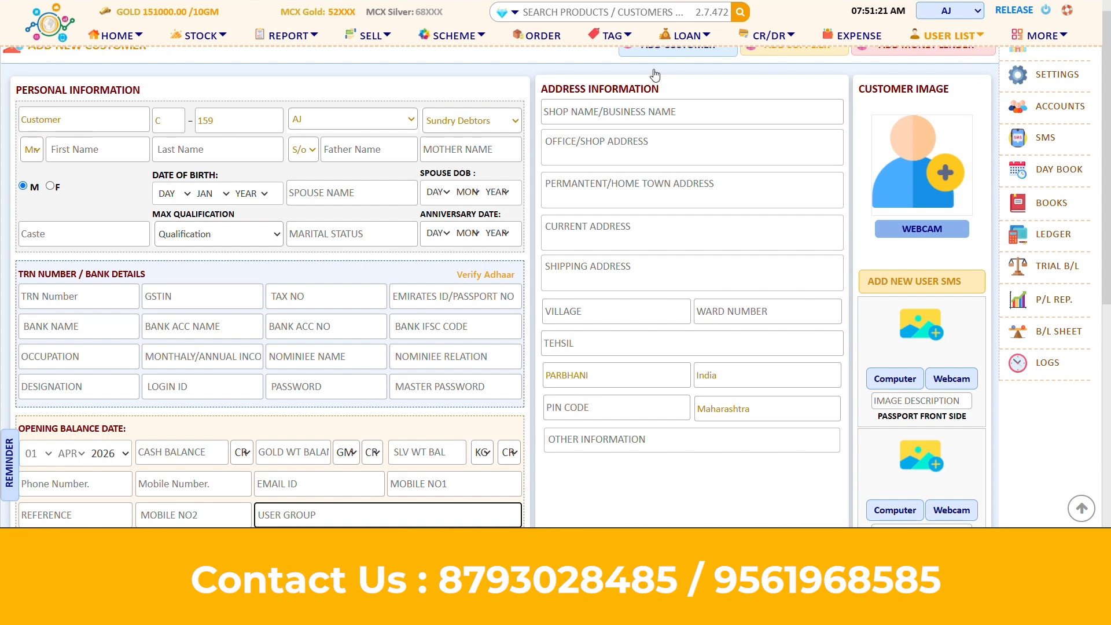
scroll(561, 199, "down", 2)
scroll(561, 199, "up", 2)
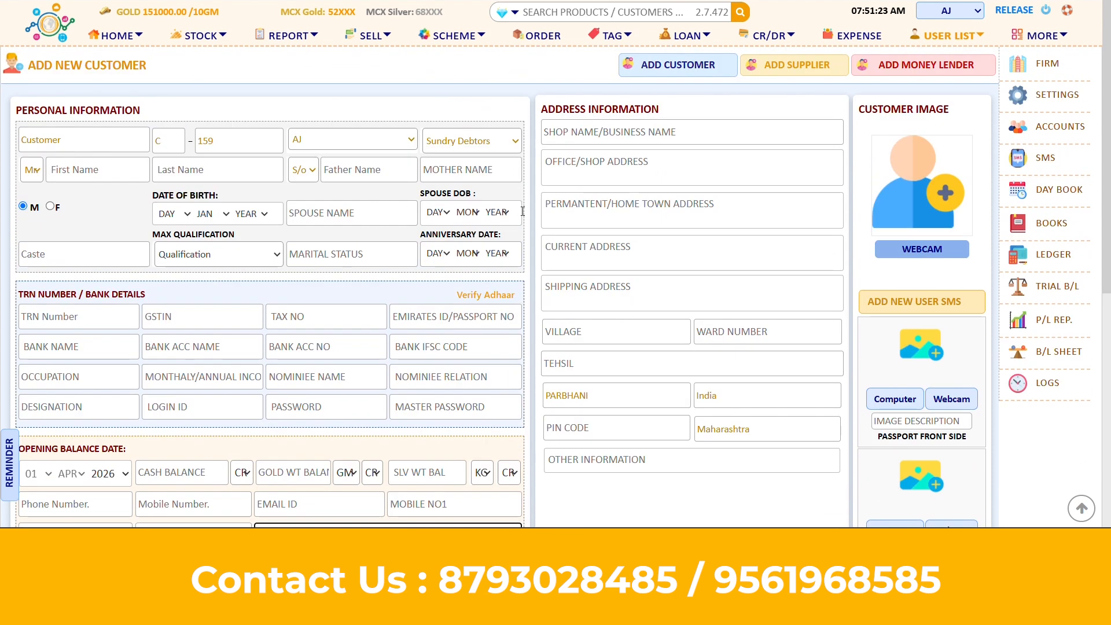
left_click(116, 348)
left_click(217, 343)
left_click(331, 345)
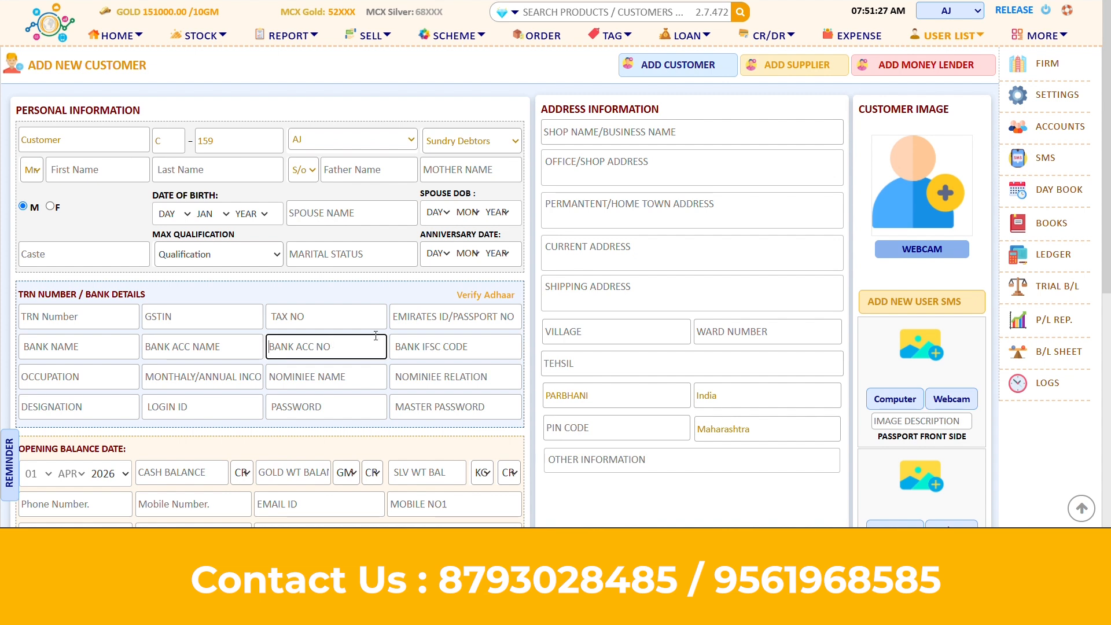
scroll(917, 319, "down", 2)
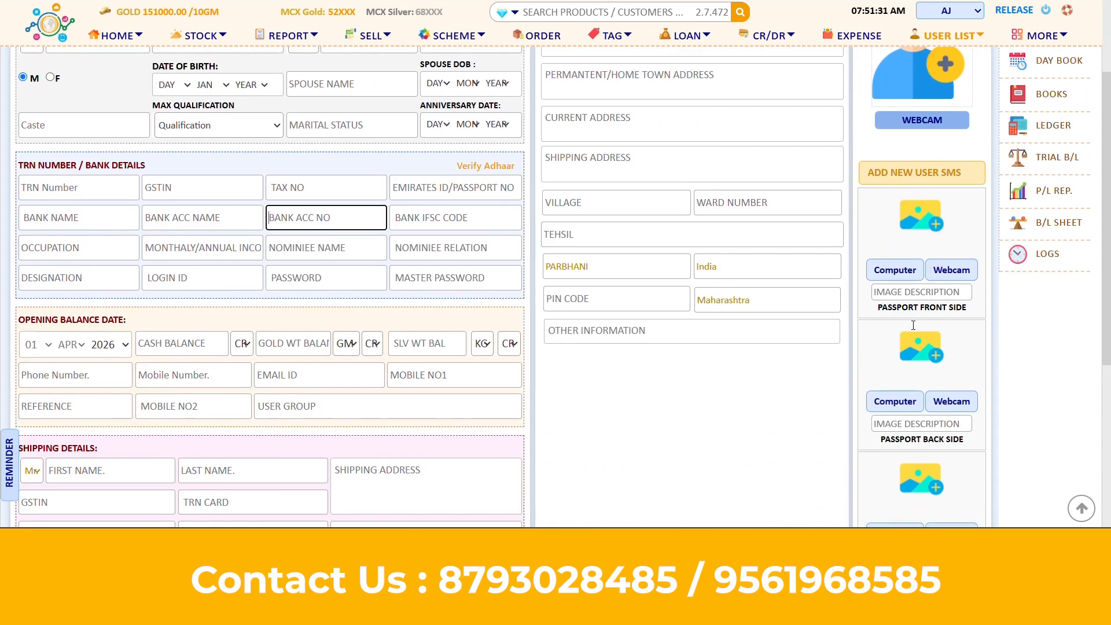
scroll(710, 404, "down", 5)
scroll(710, 404, "up", 3)
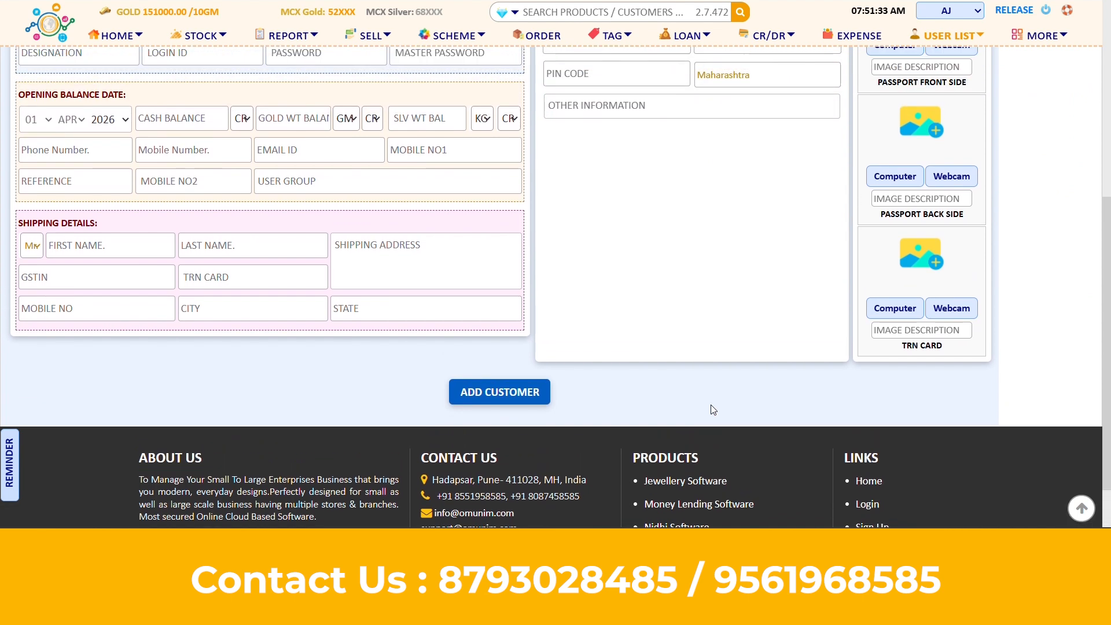
scroll(712, 410, "up", 4)
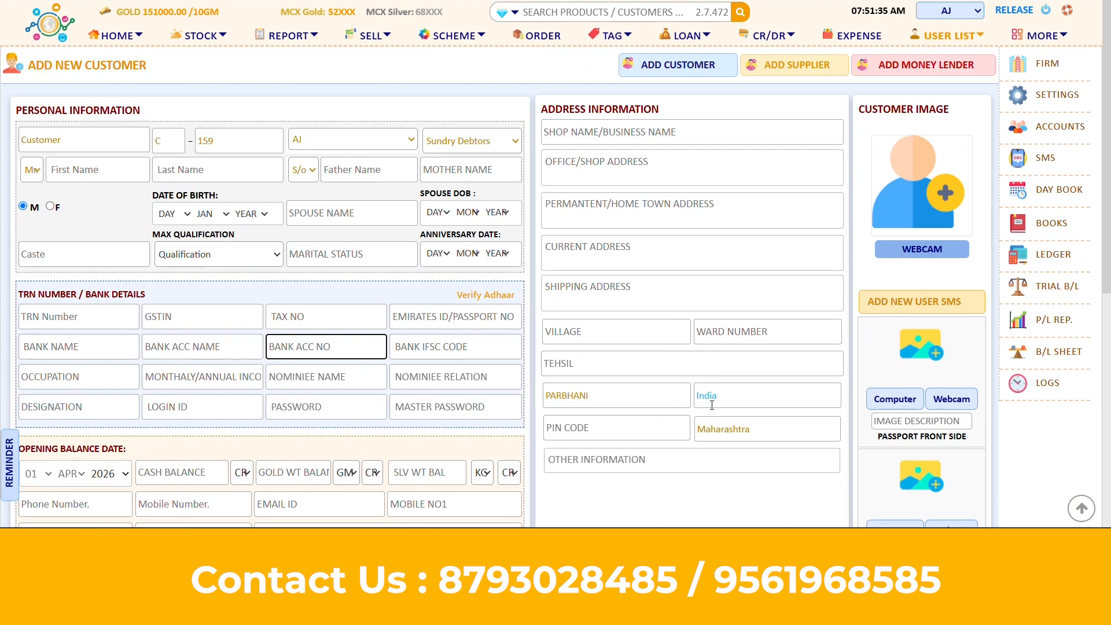
left_click(117, 36)
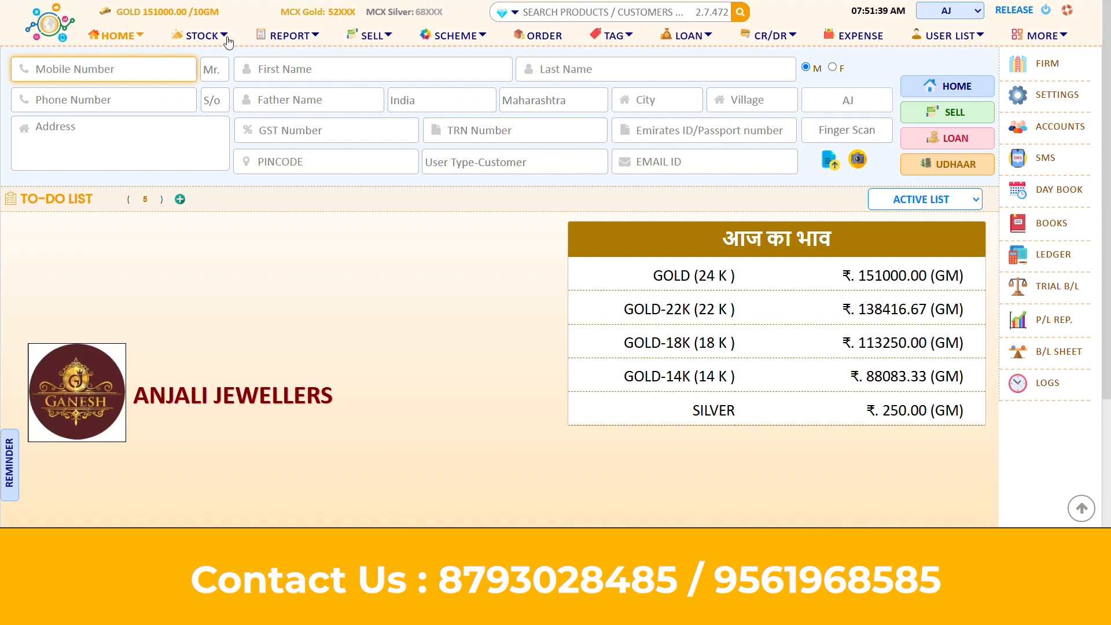
Find the customer by the first letters of their first name, open their page, and show the SELL screen
left_click(306, 68)
type("GA")
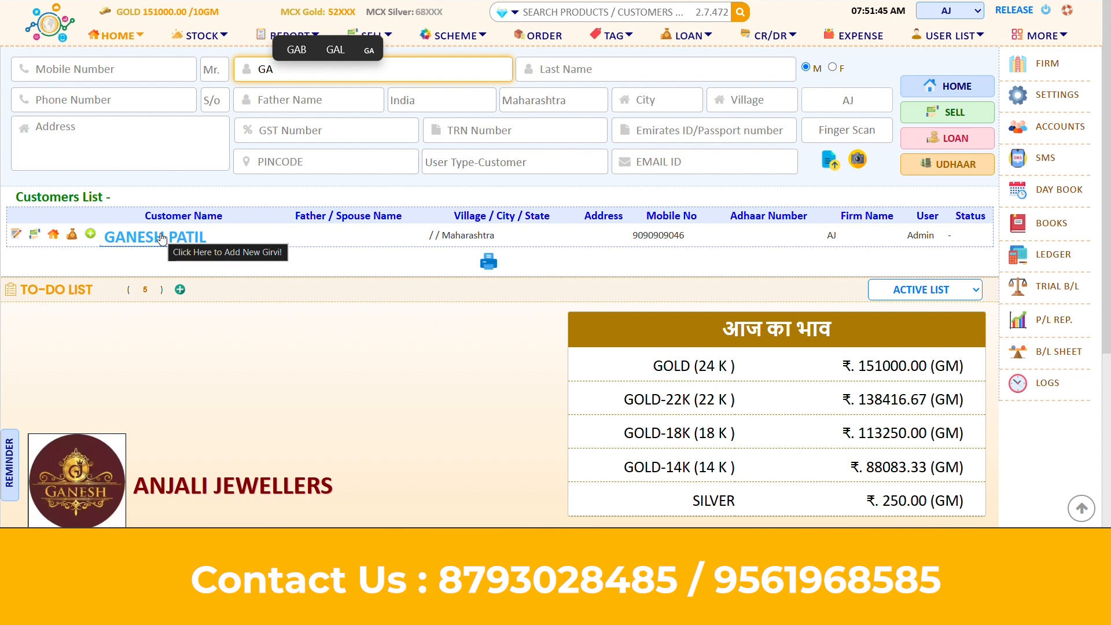
left_click(51, 237)
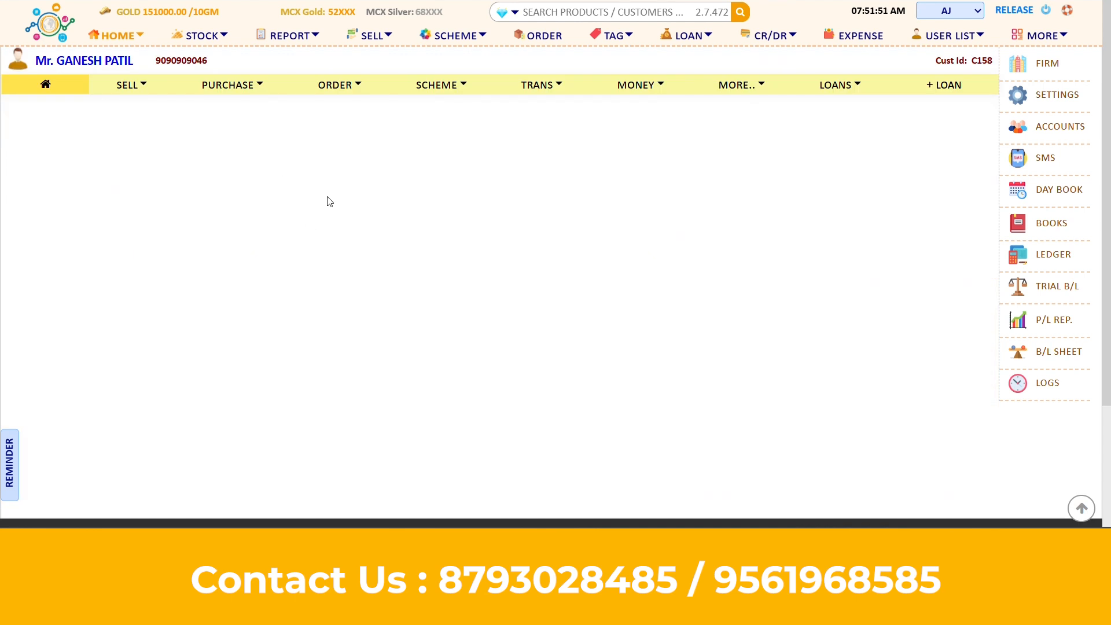
left_click(121, 87)
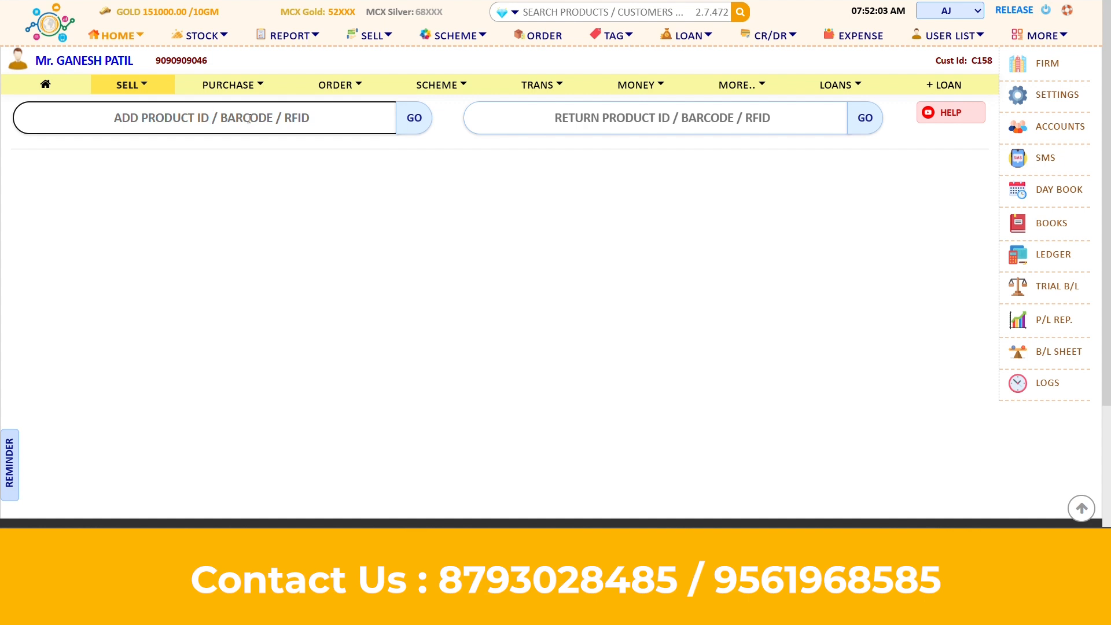
Pick product code RNG5 from the suggestions to load the ring into the sale
left_click(248, 118)
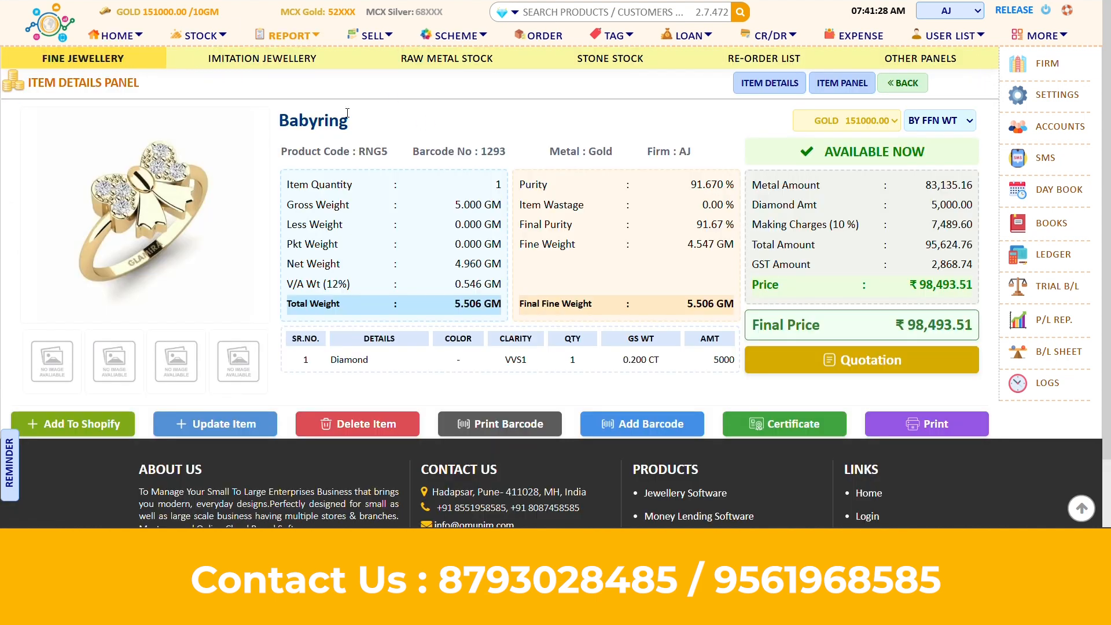
left_click_drag(358, 151, 390, 153)
left_click(391, 155)
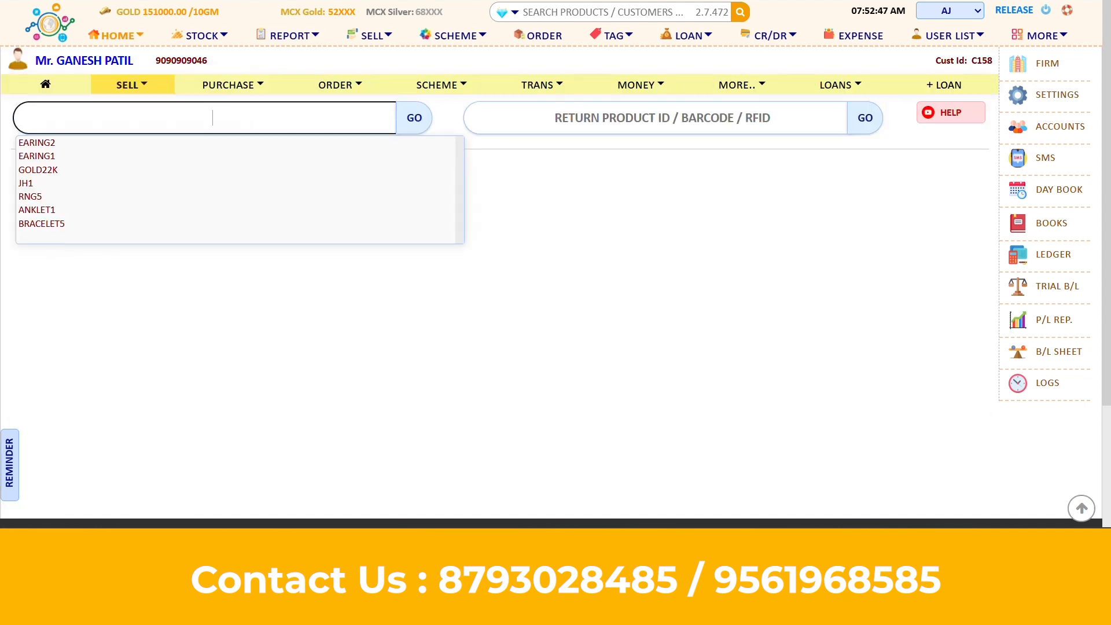
left_click(41, 198)
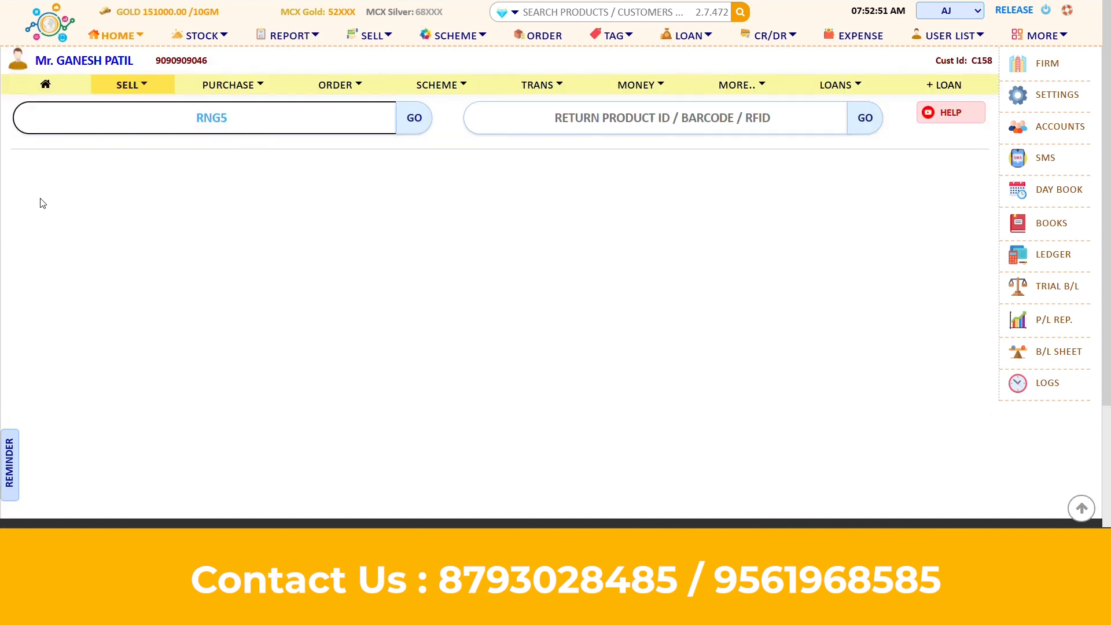
key("Return")
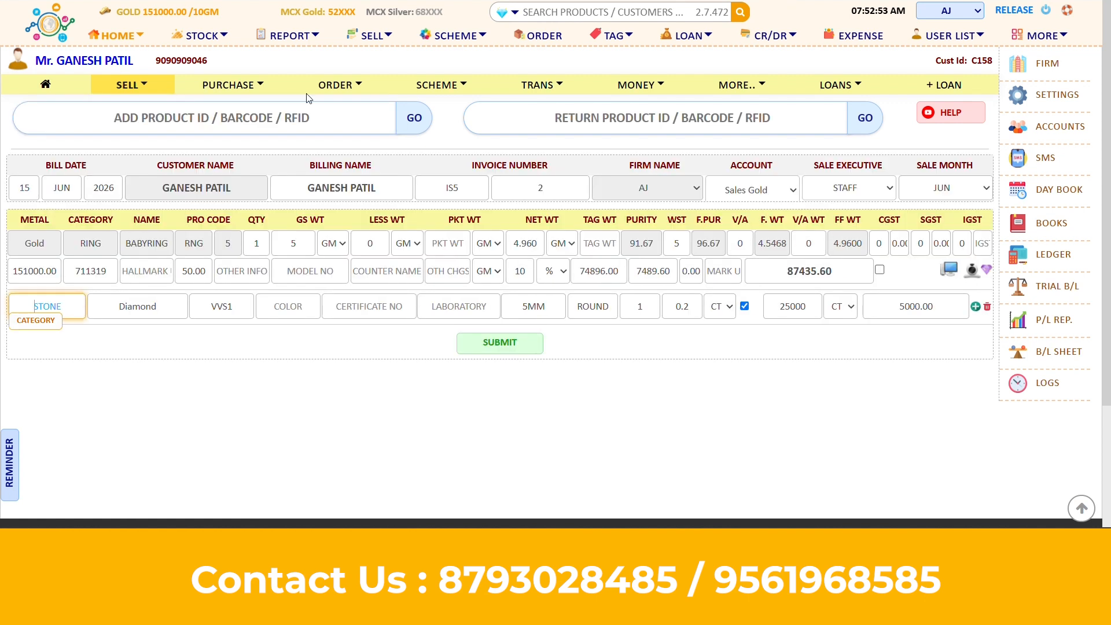
Reload the sale screen and add barcode 1293 to the bill
left_click(116, 86)
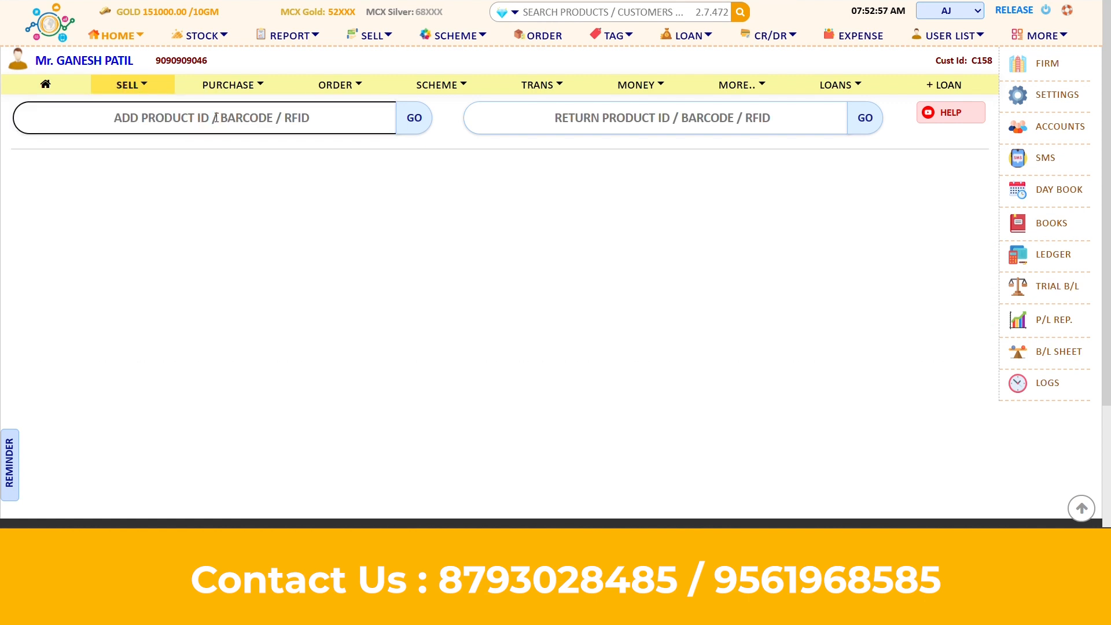
type("1293")
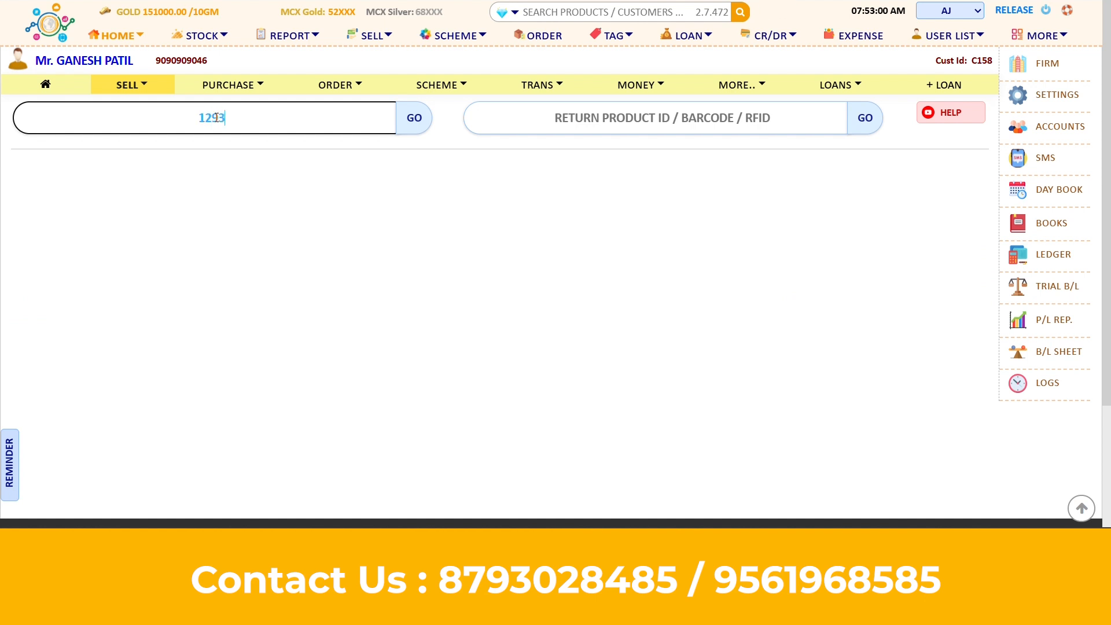
key("Return")
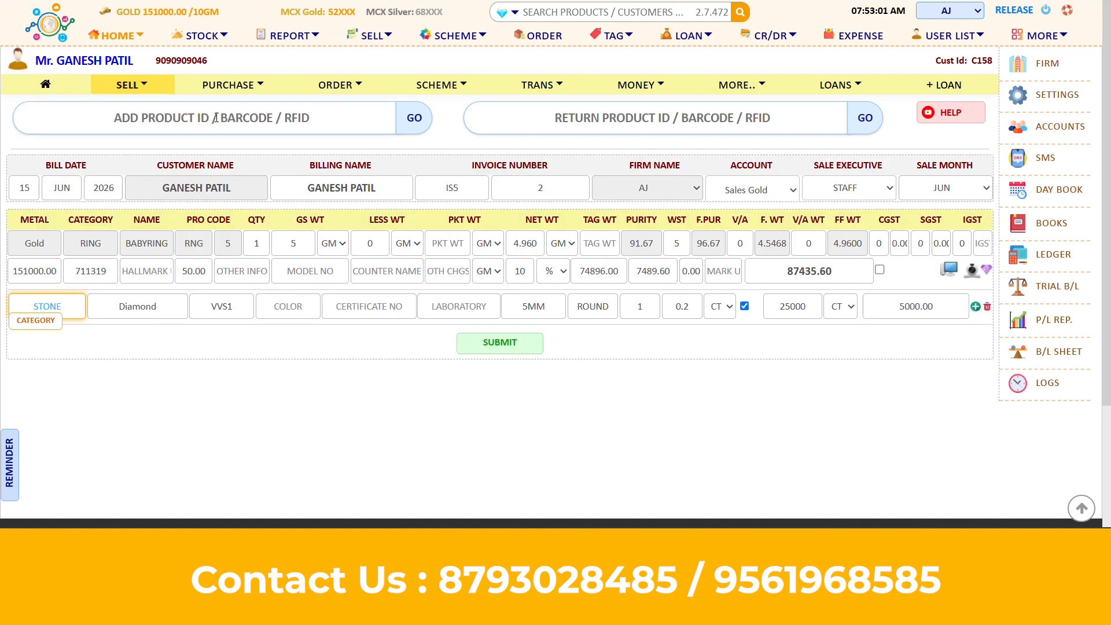
left_click(253, 145)
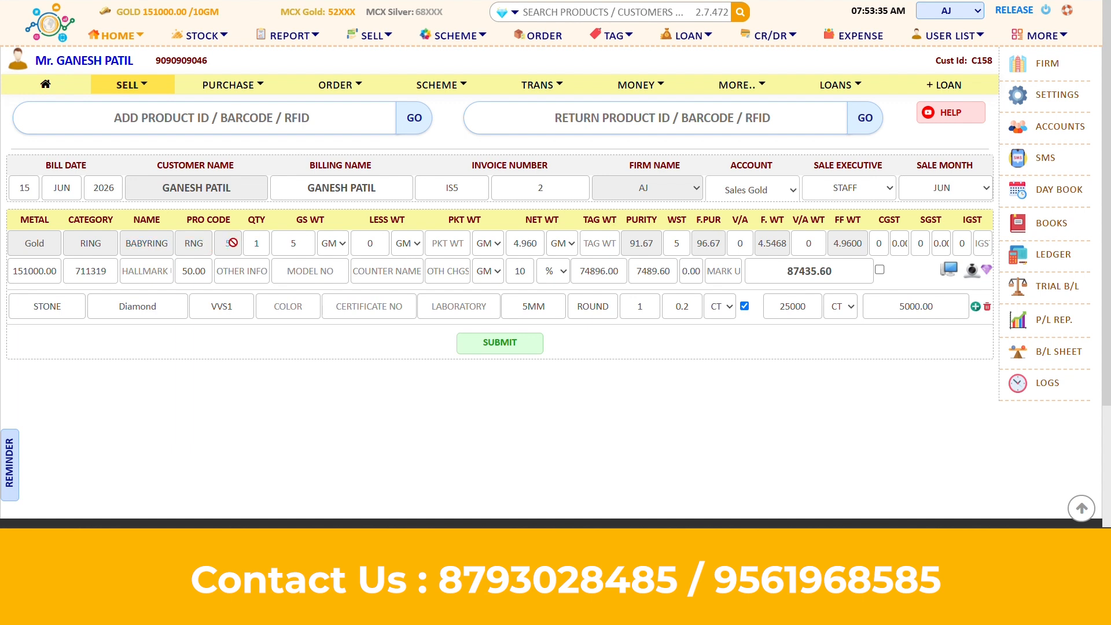
left_click(24, 188)
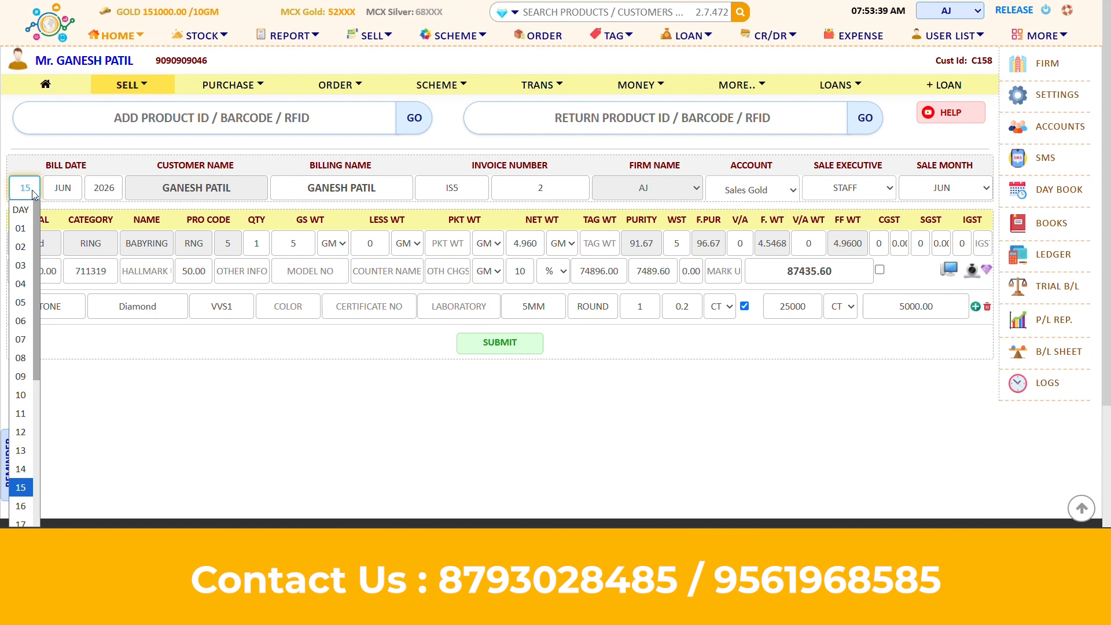
left_click(33, 190)
left_click(67, 191)
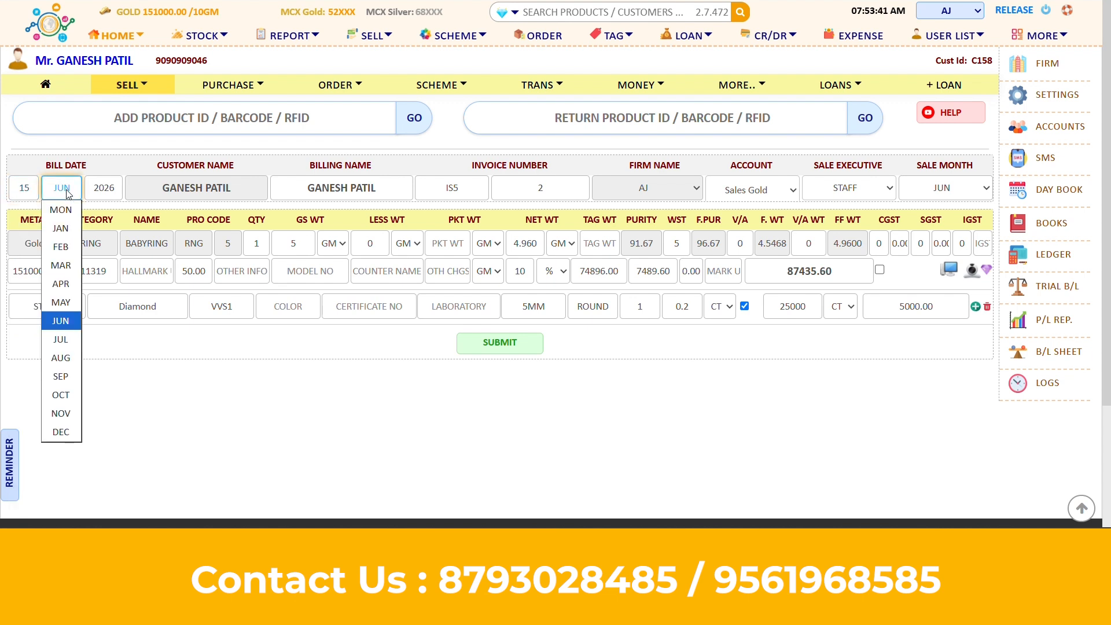
left_click(67, 193)
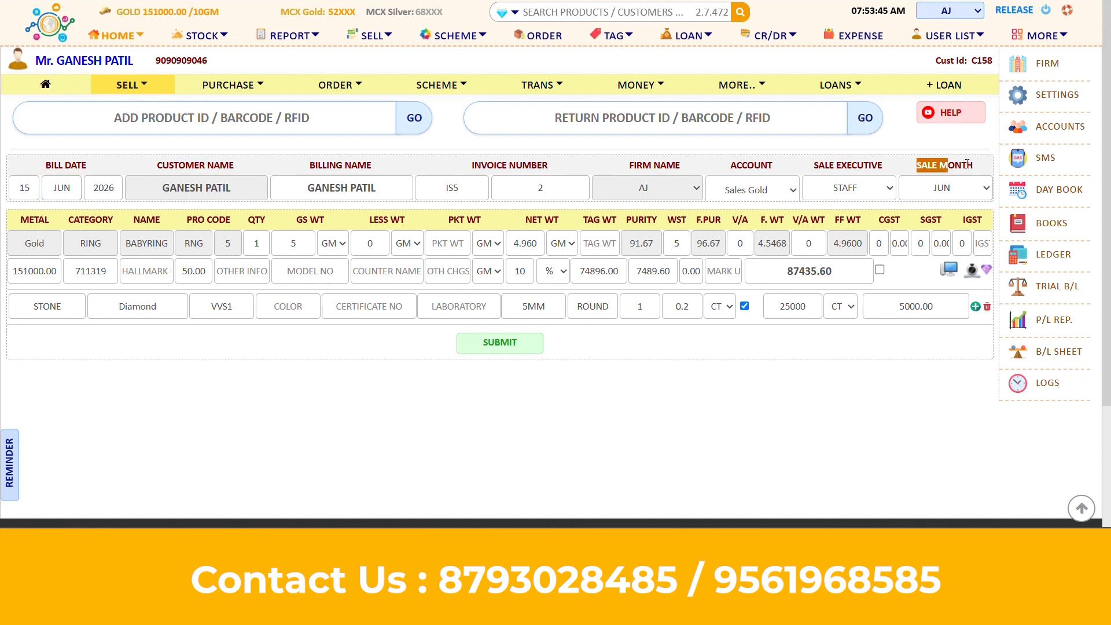
left_click(966, 191)
left_click(967, 191)
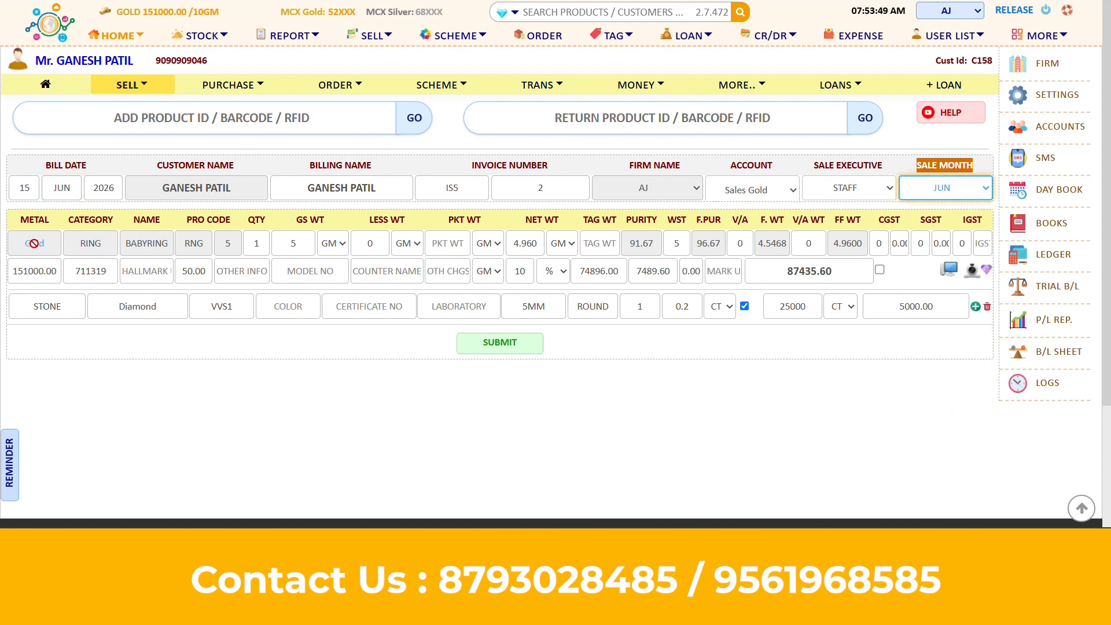
left_click(45, 271)
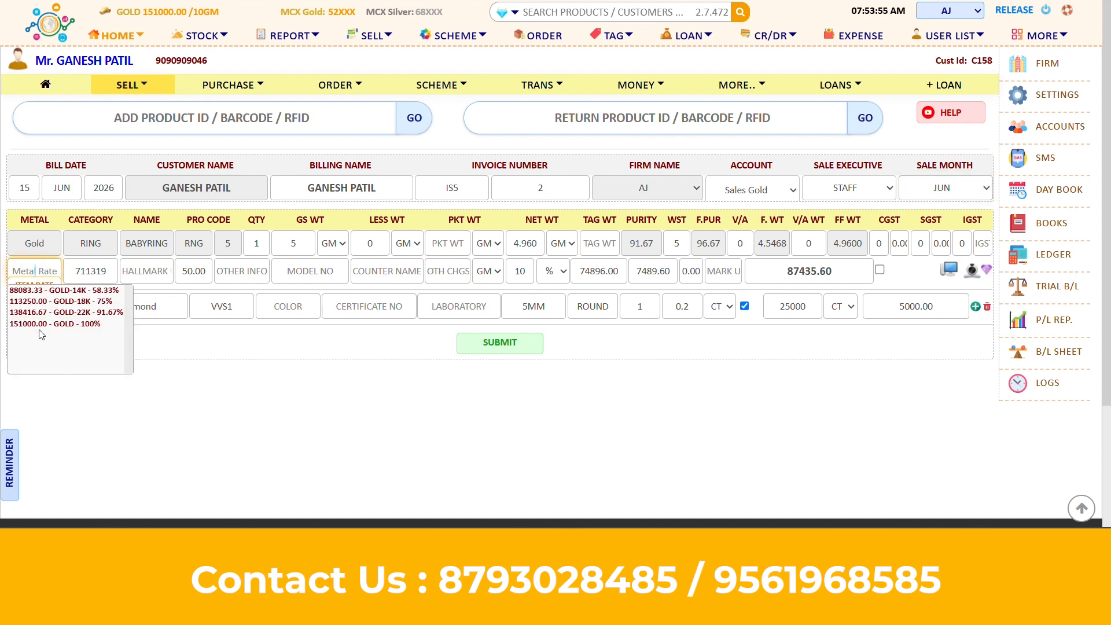
left_click(57, 325)
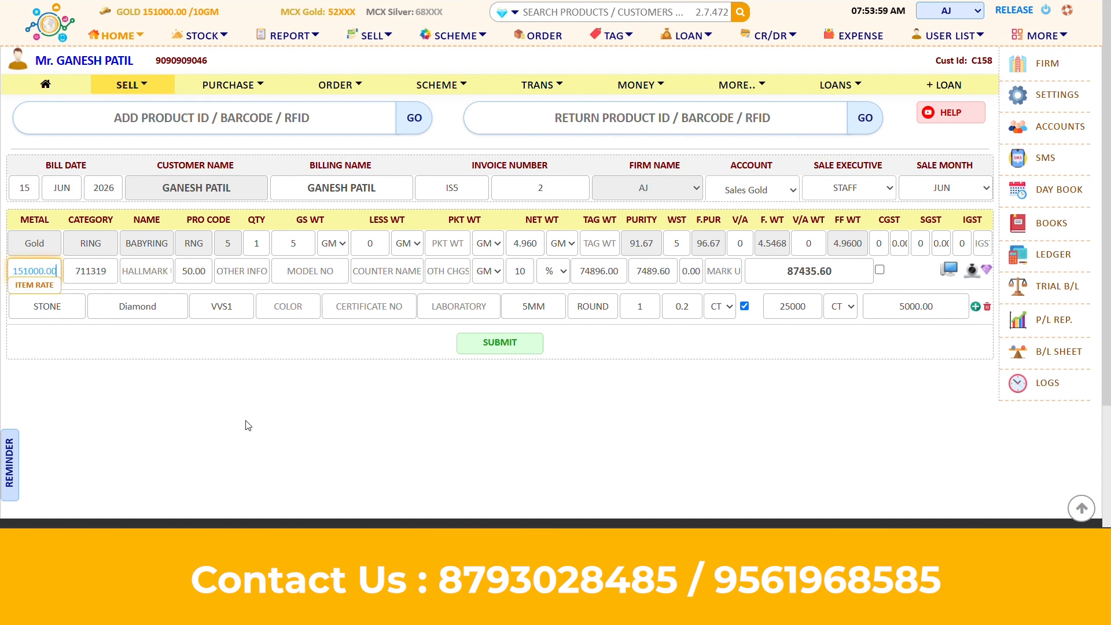
left_click(640, 412)
left_click(525, 268)
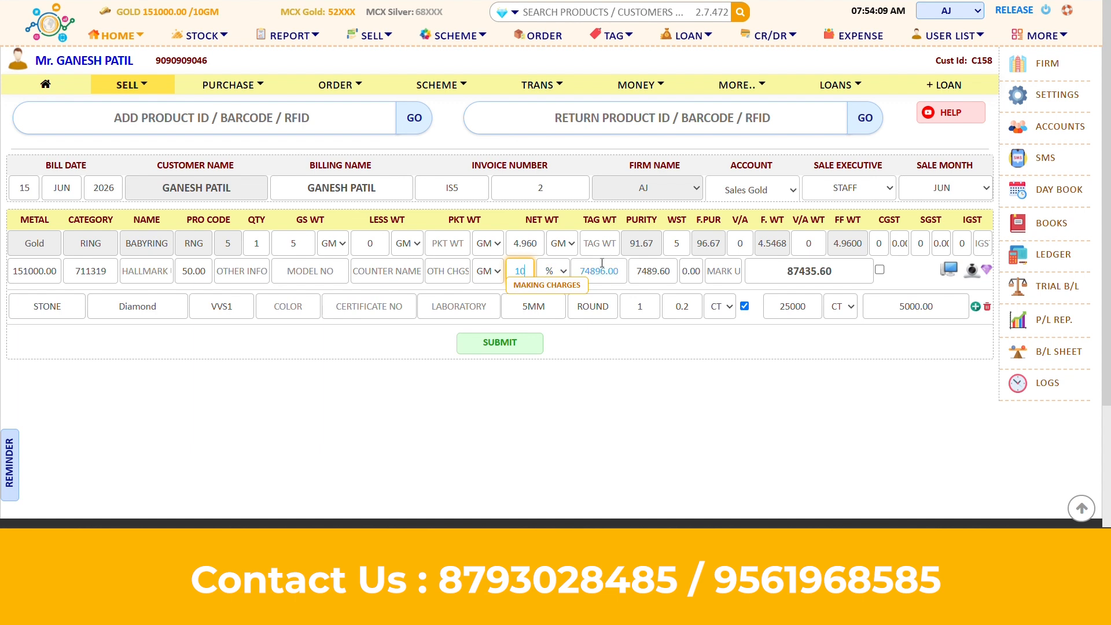
Leave the making amount unchanged and list the final amount's gross, net, fine and final fine weight bases
left_click_drag(636, 270, 671, 271)
left_click(671, 271)
left_click(756, 404)
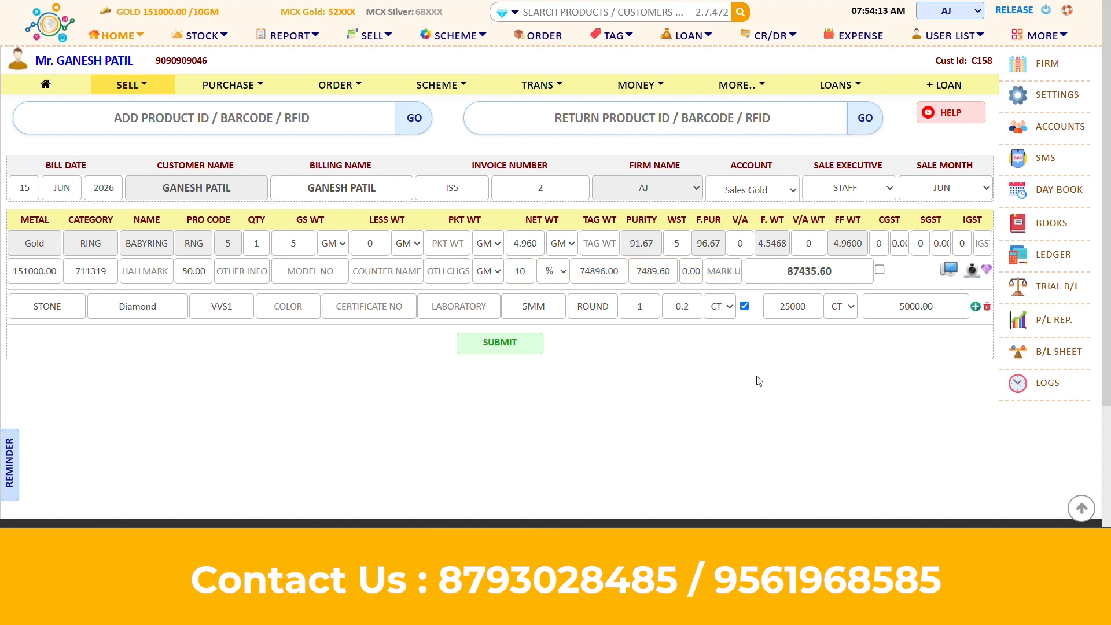
double_click(805, 273)
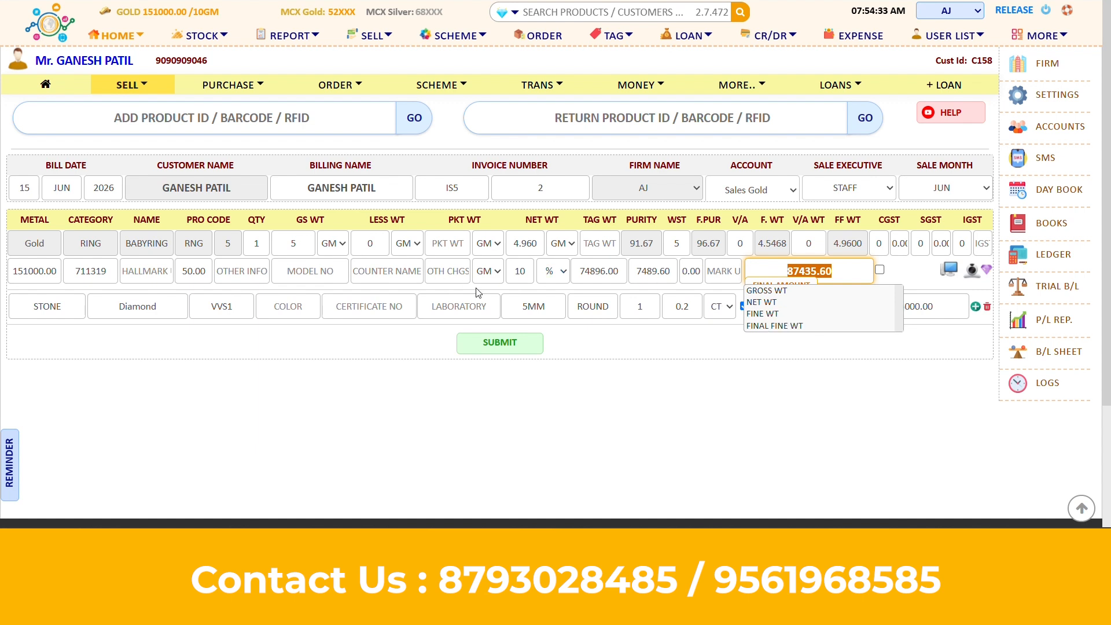
left_click(529, 243)
left_click(716, 346)
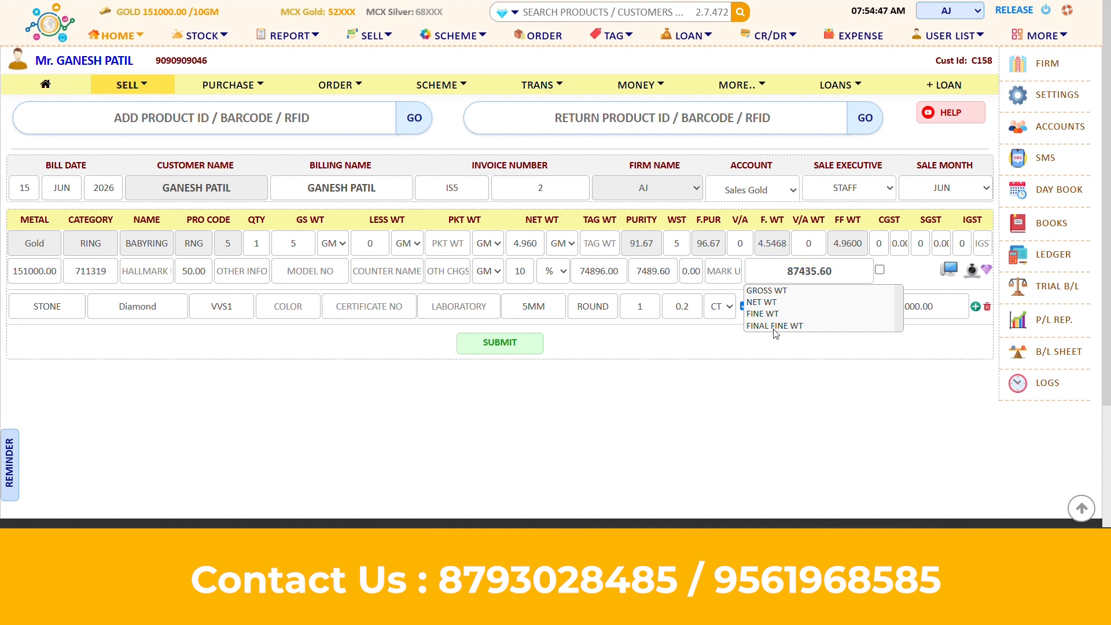
left_click(812, 243)
key("BackSpace")
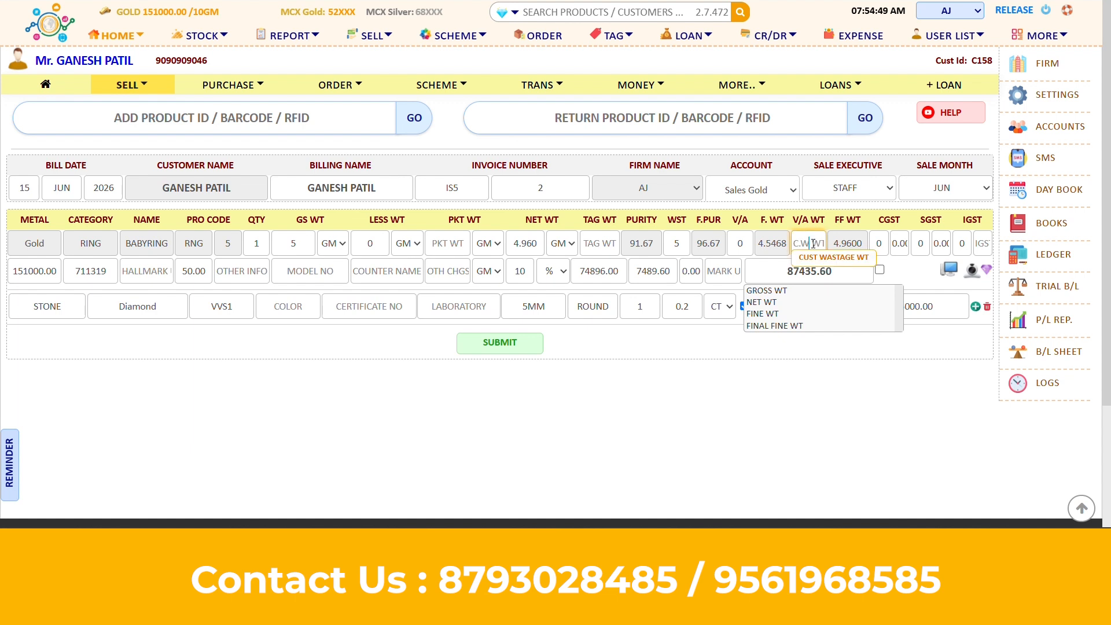
type("10")
key("Tab")
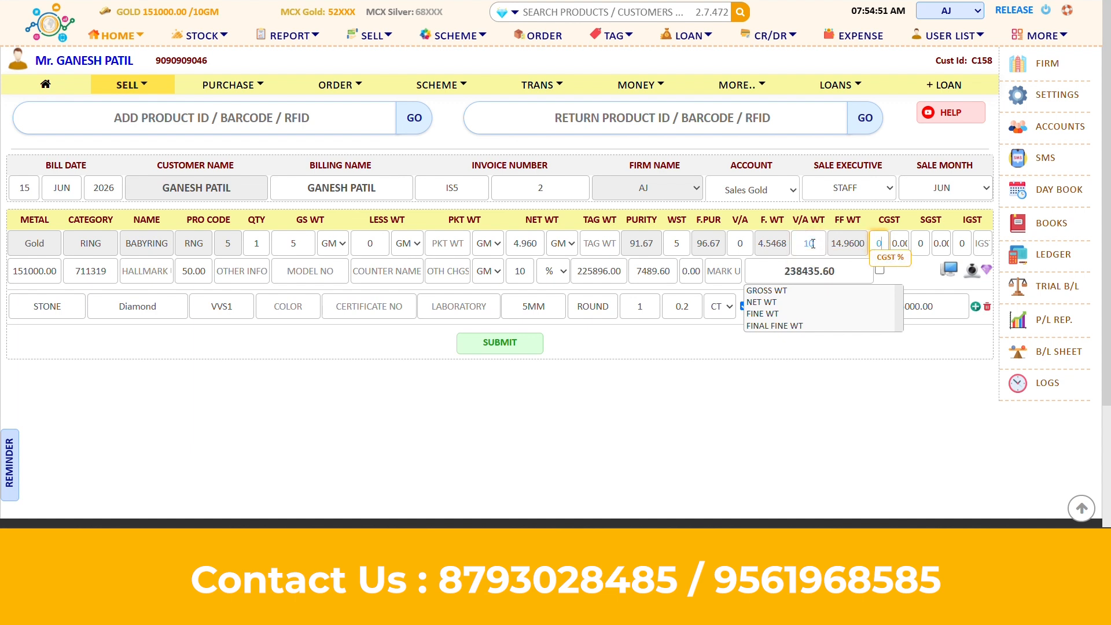
left_click_drag(834, 220, 861, 221)
left_click(861, 221)
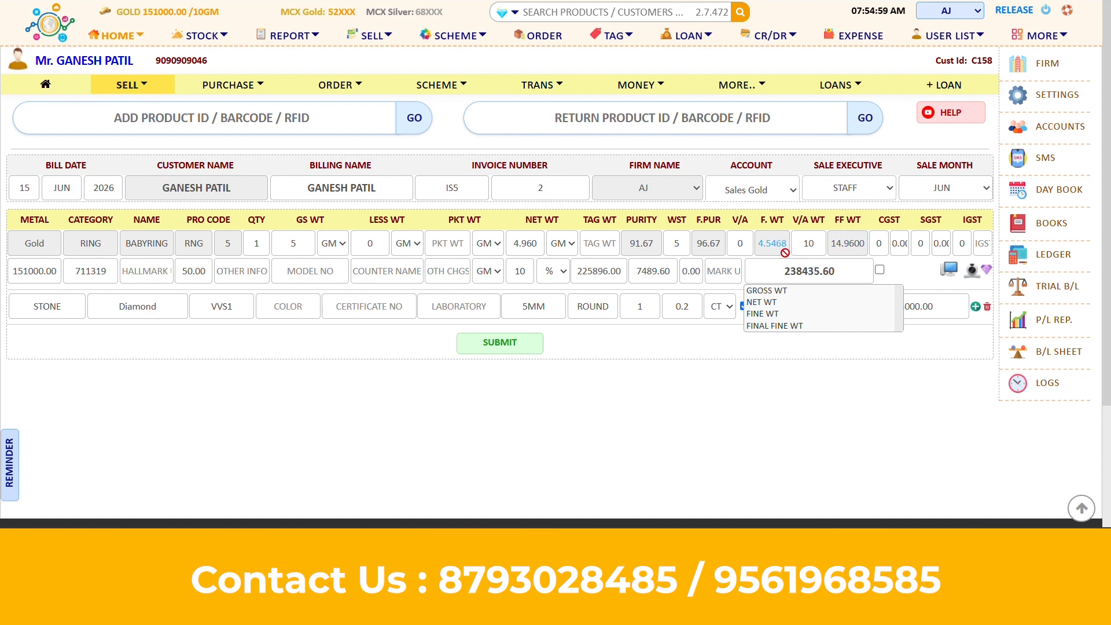
left_click(783, 303)
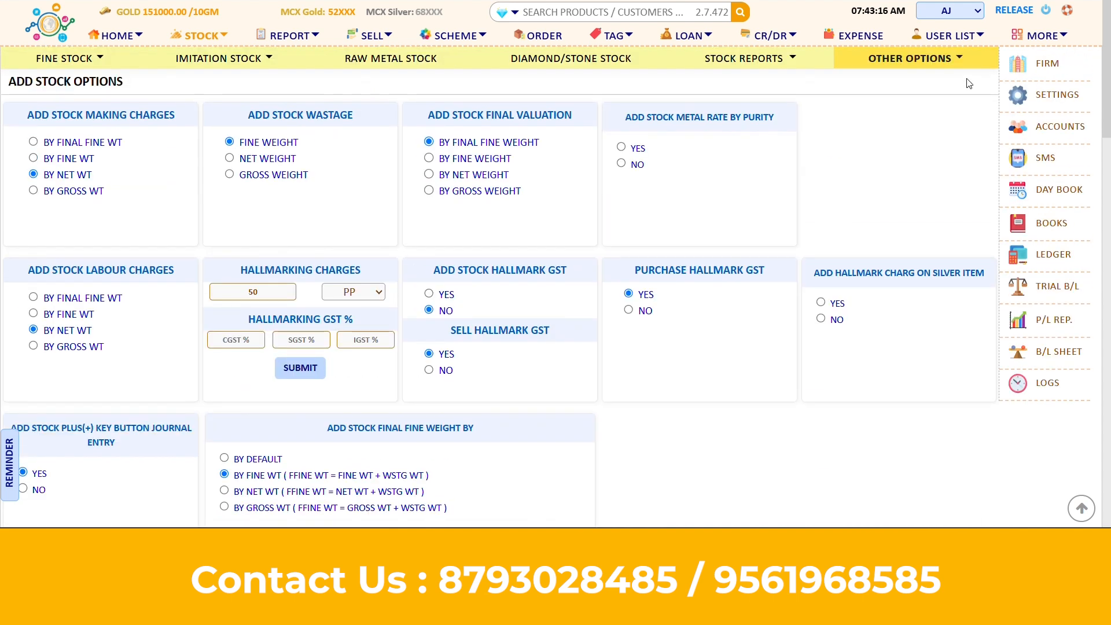
Review the Sell Stock Final Fine Weight formula options in the stock settings
scroll(858, 184, "down", 8)
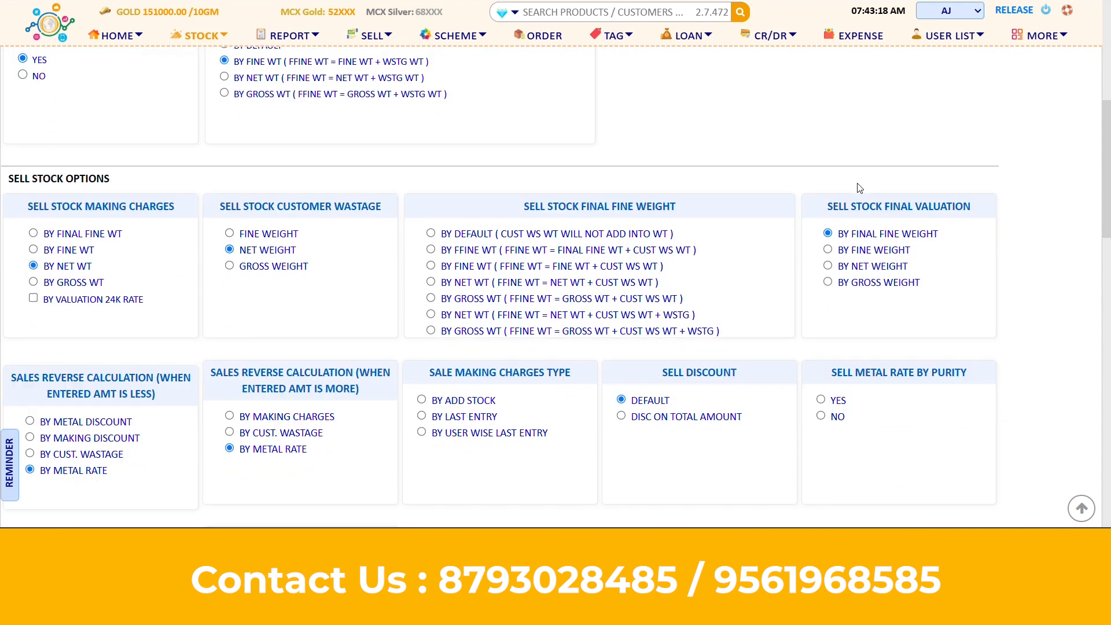
scroll(858, 184, "up", 1)
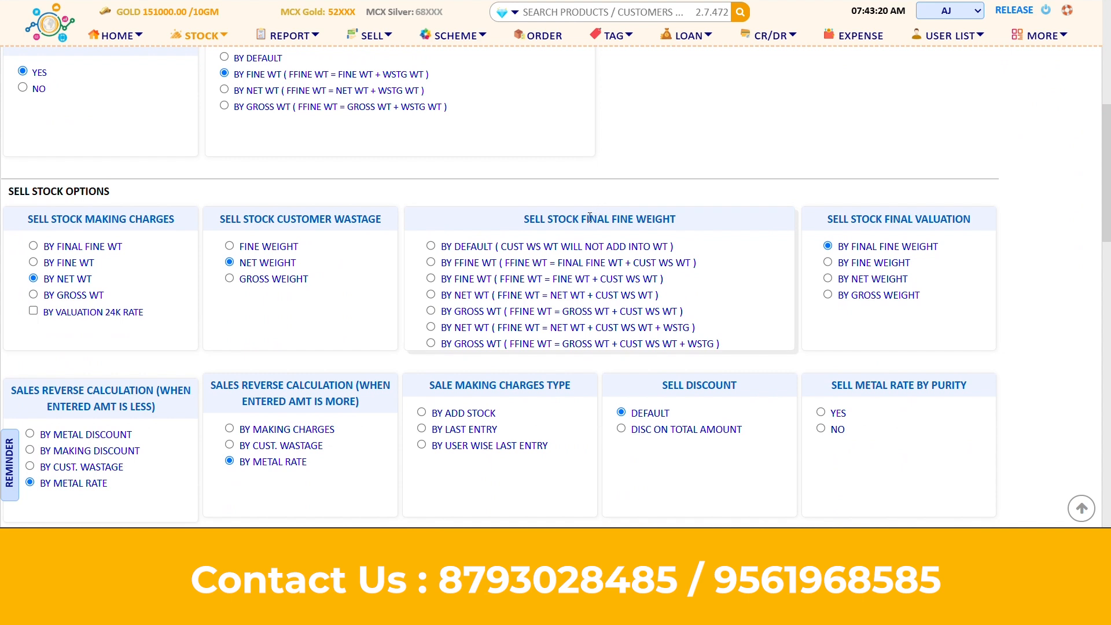
left_click_drag(535, 219, 665, 225)
left_click(665, 224)
left_click_drag(519, 246, 668, 341)
left_click(667, 341)
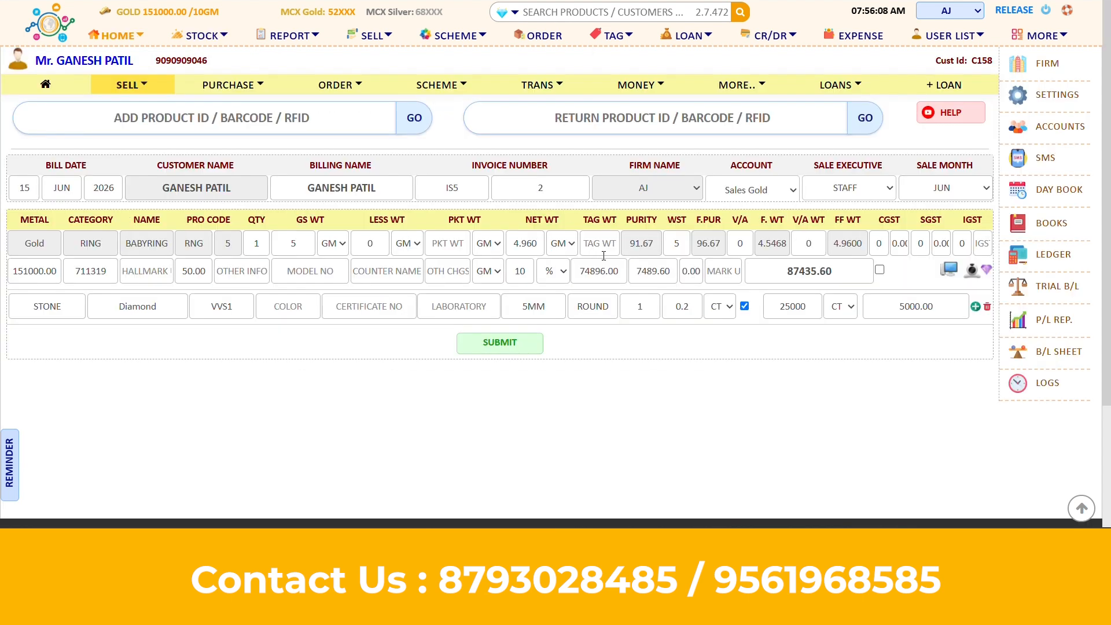
Check the making charges weight bases, including BY VALUATION 24K RATE, then submit the 87,435.60 ring item
double_click(521, 276)
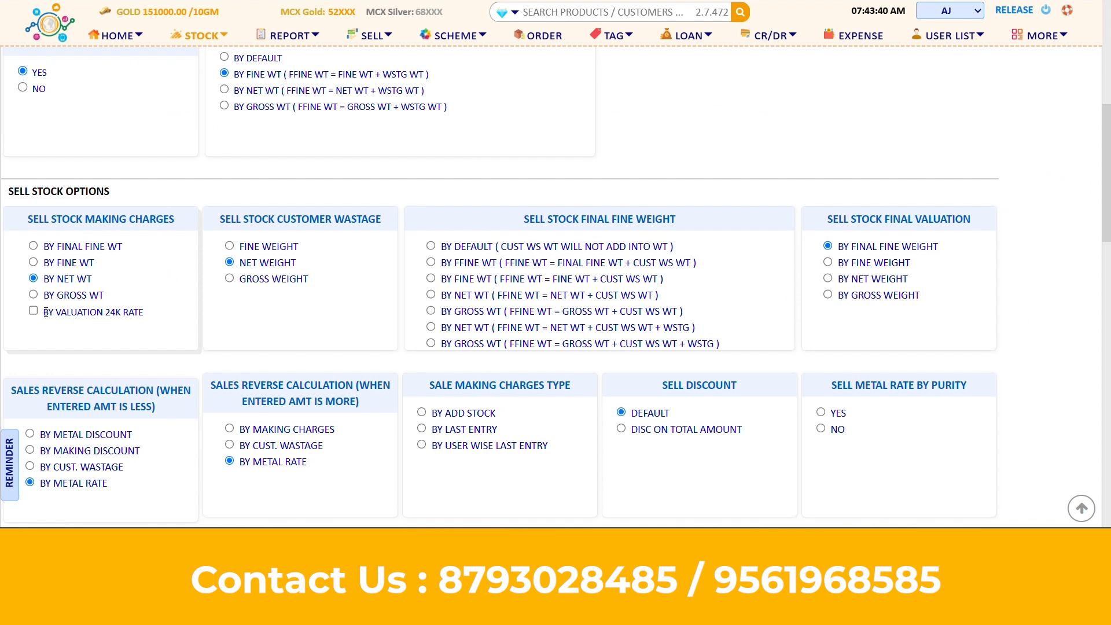
left_click_drag(47, 313, 140, 312)
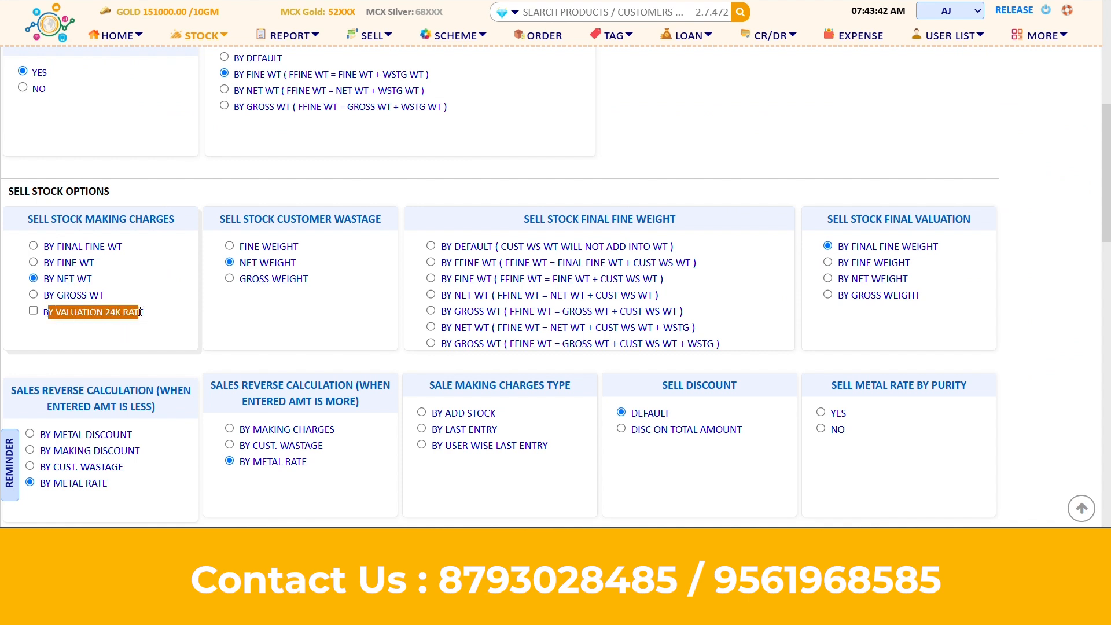
left_click(140, 312)
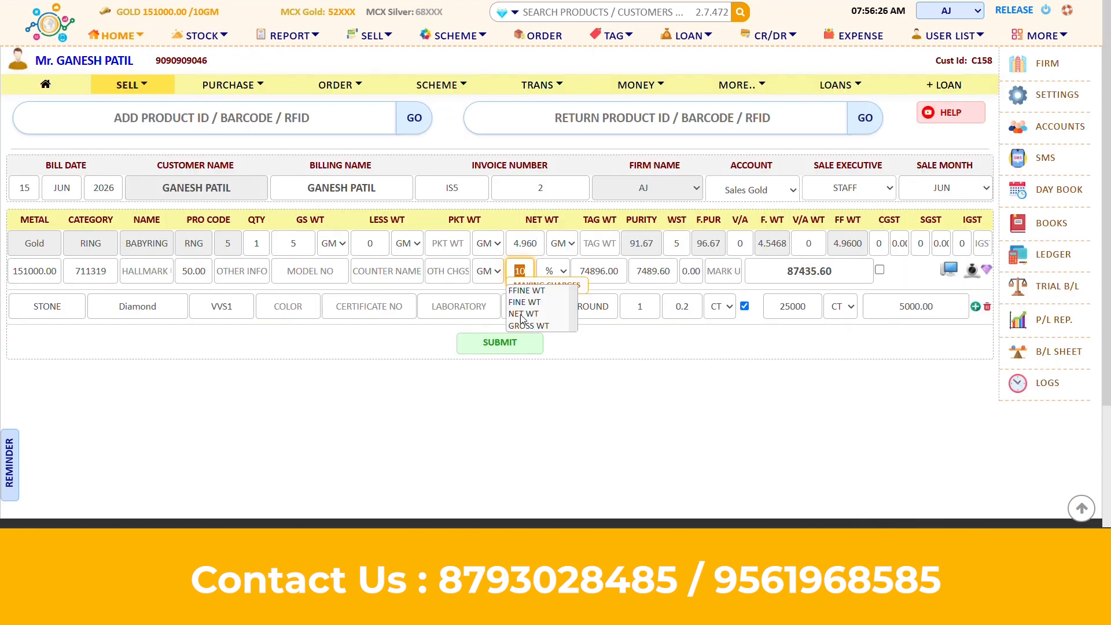
left_click(574, 316)
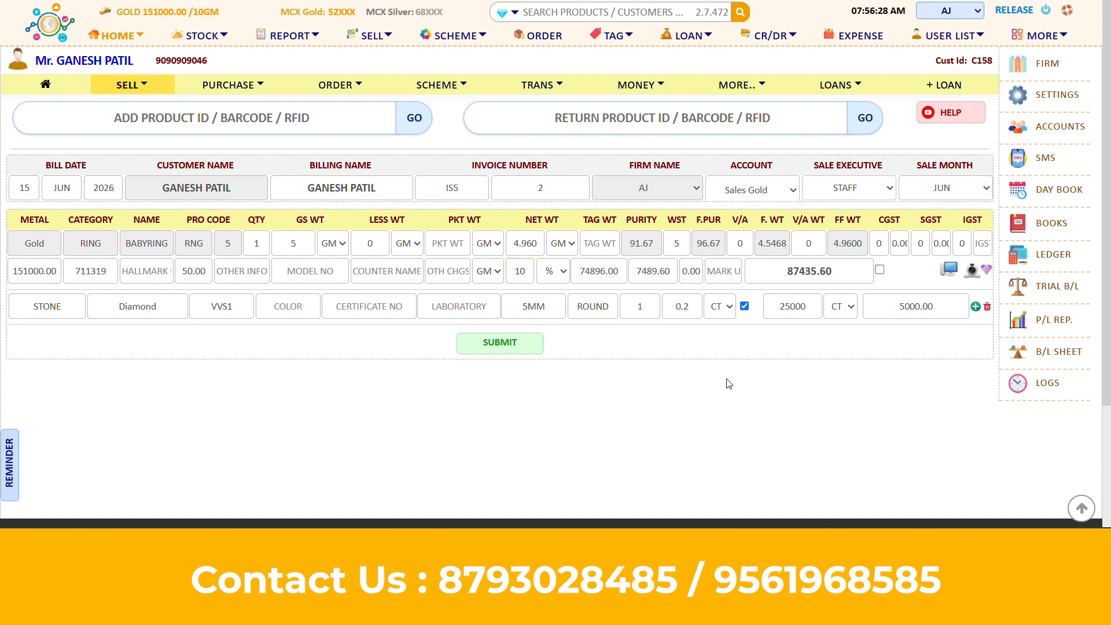
left_click(503, 354)
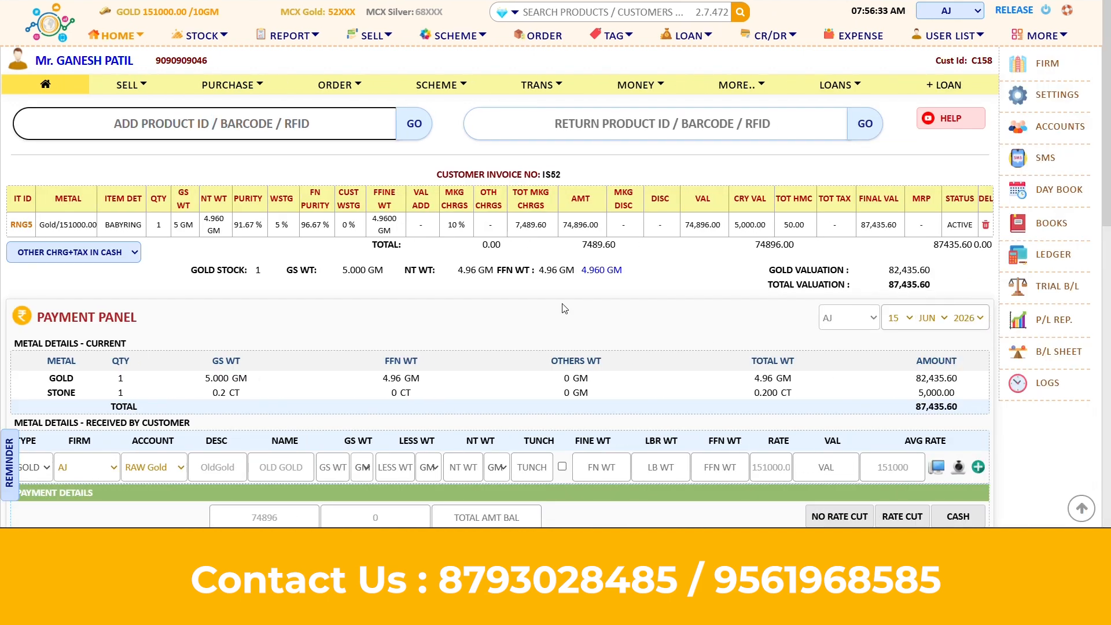
Load product 1294 and change its hallmarking charges from 50.00 to 54.00
left_click(125, 97)
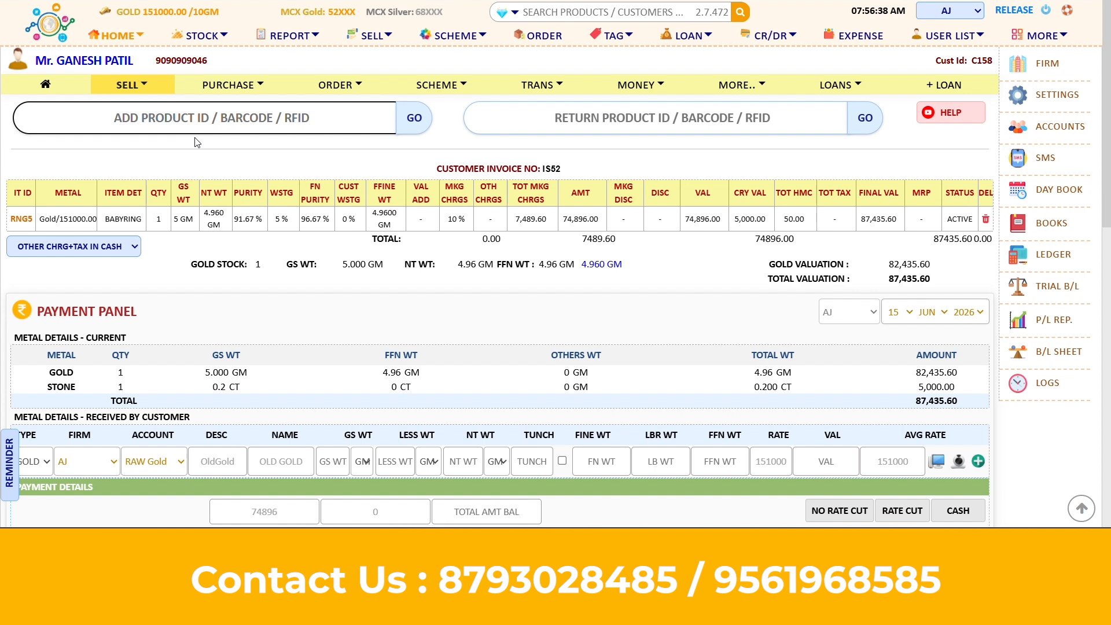
type("1294")
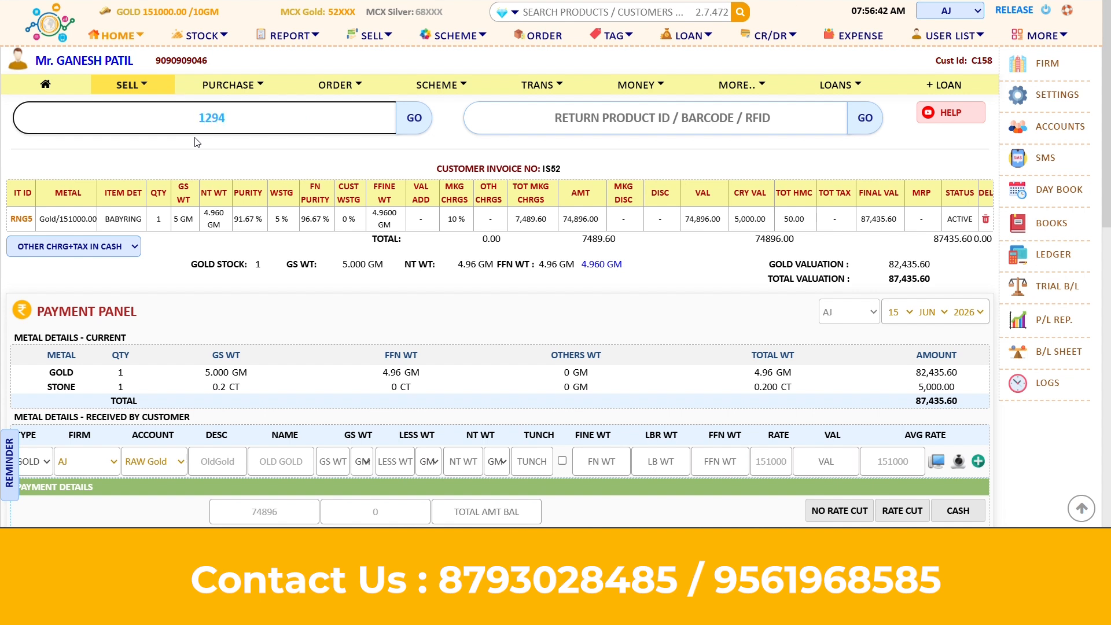
key("Return")
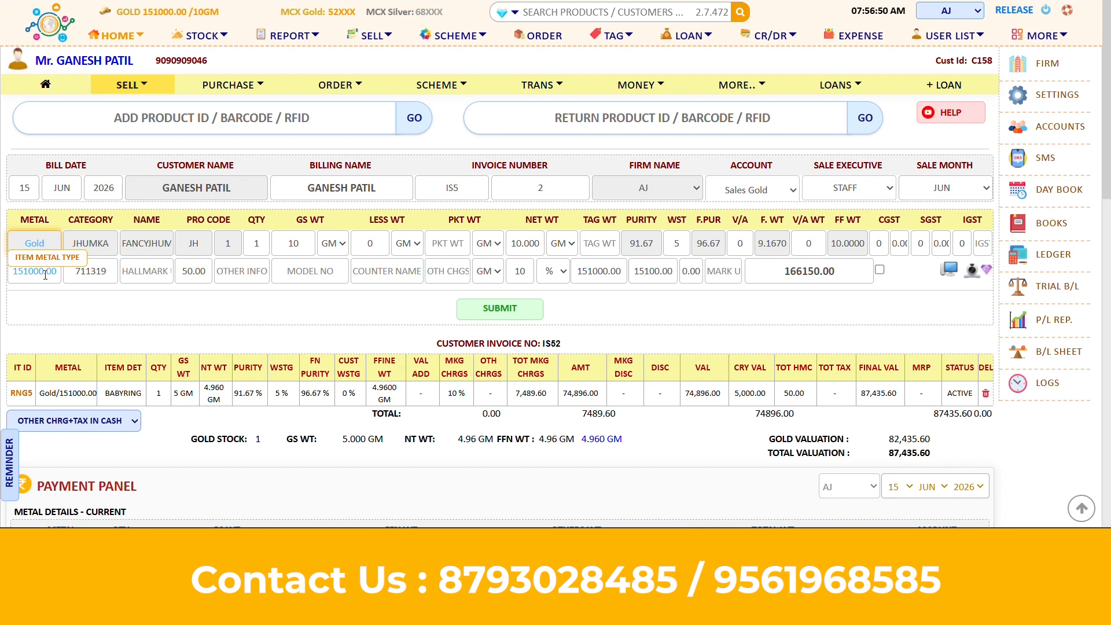
left_click(206, 272)
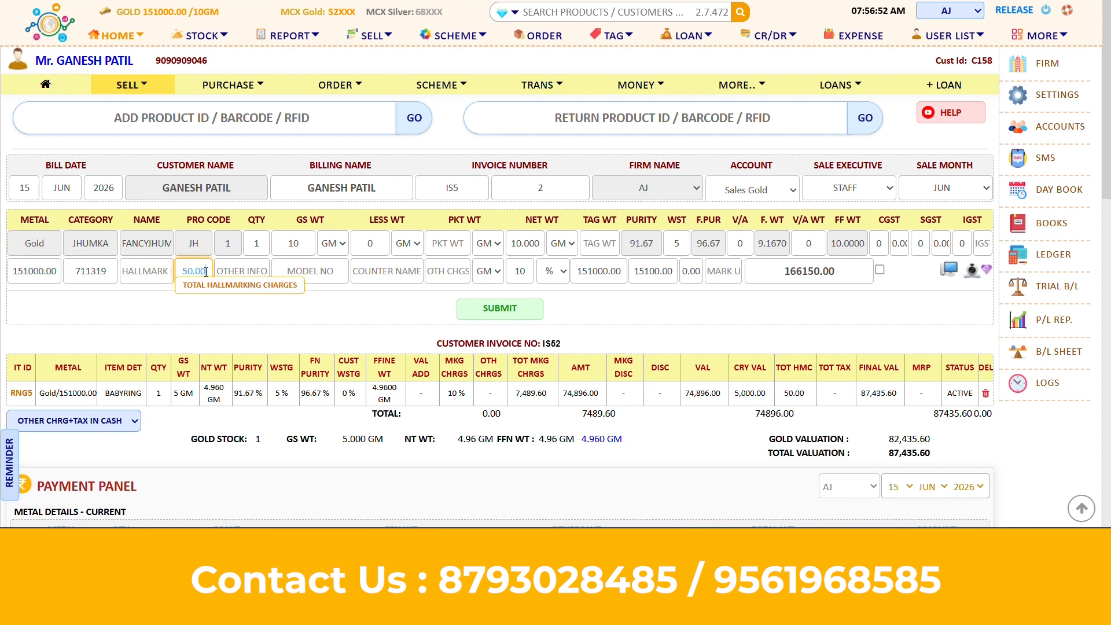
key("BackSpace")
key("BackSpace")
key("BackSpace")
key("BackSpace")
type("54")
key("Tab")
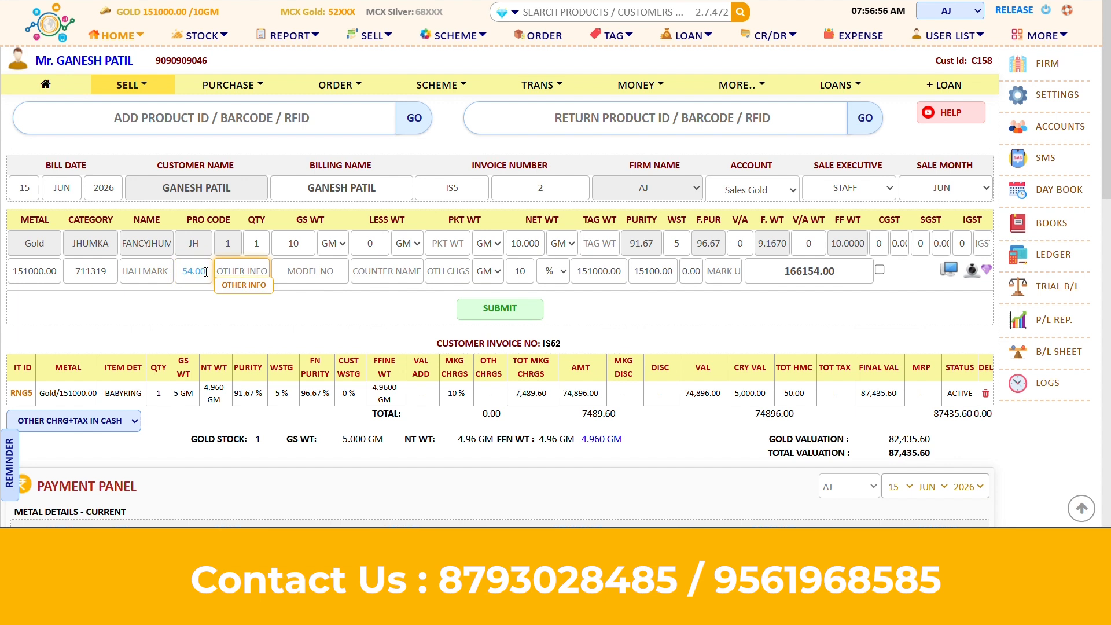
Base the jhumka's final amount on NET WT, submit it, and enter BANGLE as the next product
left_click(813, 270)
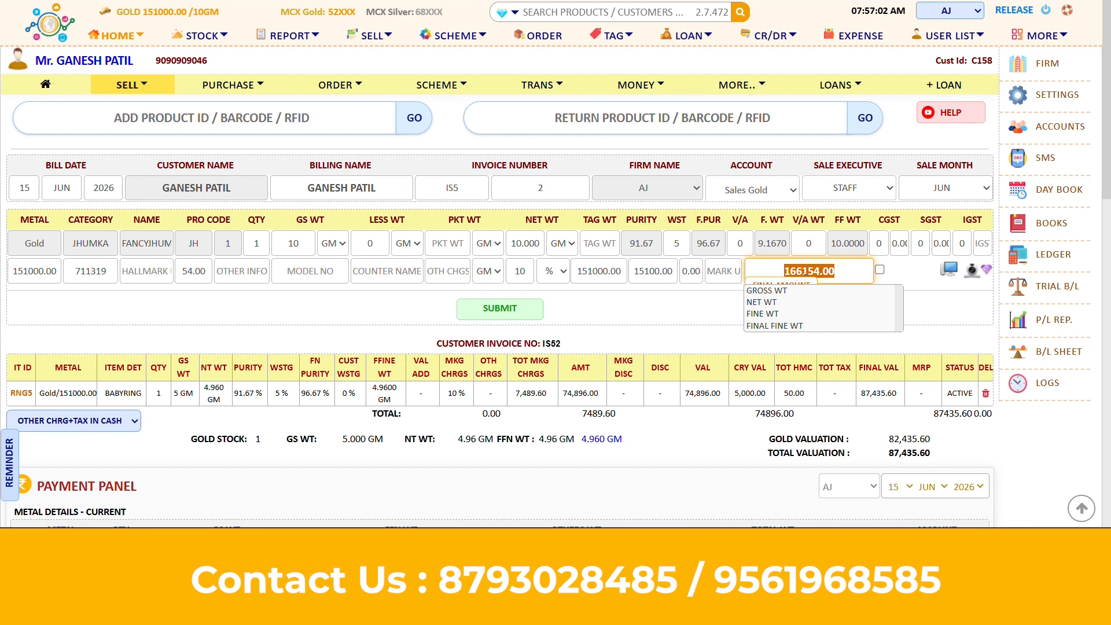
left_click(766, 309)
left_click(495, 309)
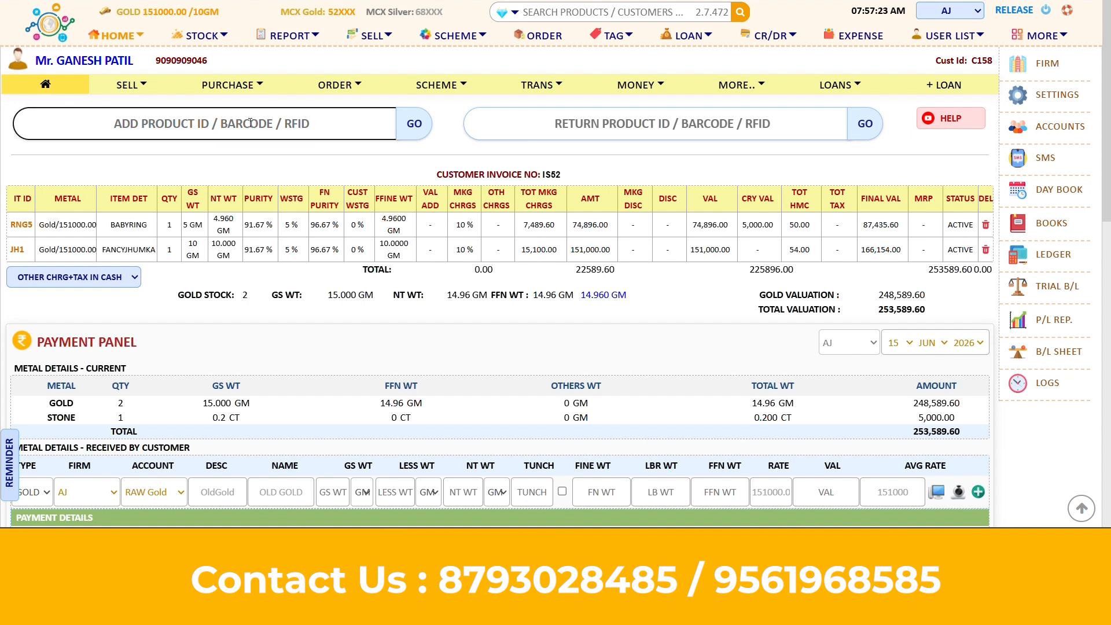
left_click(221, 129)
type("BANGLE")
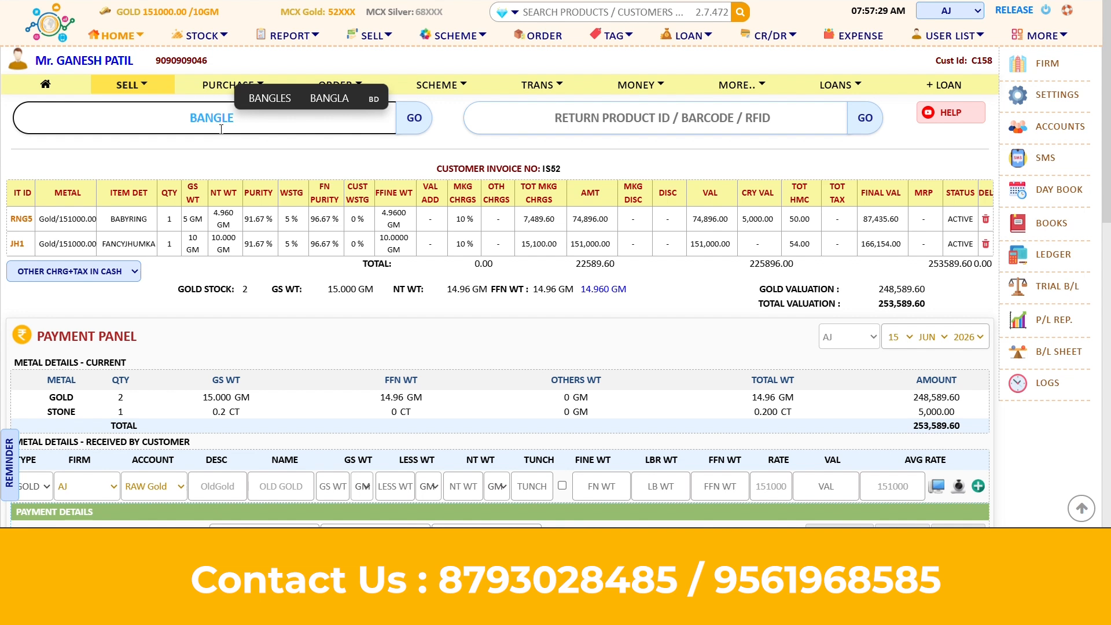
Load the BANGLE product despite the not-in-stock warning and remove the 2 from its product code
key("Return")
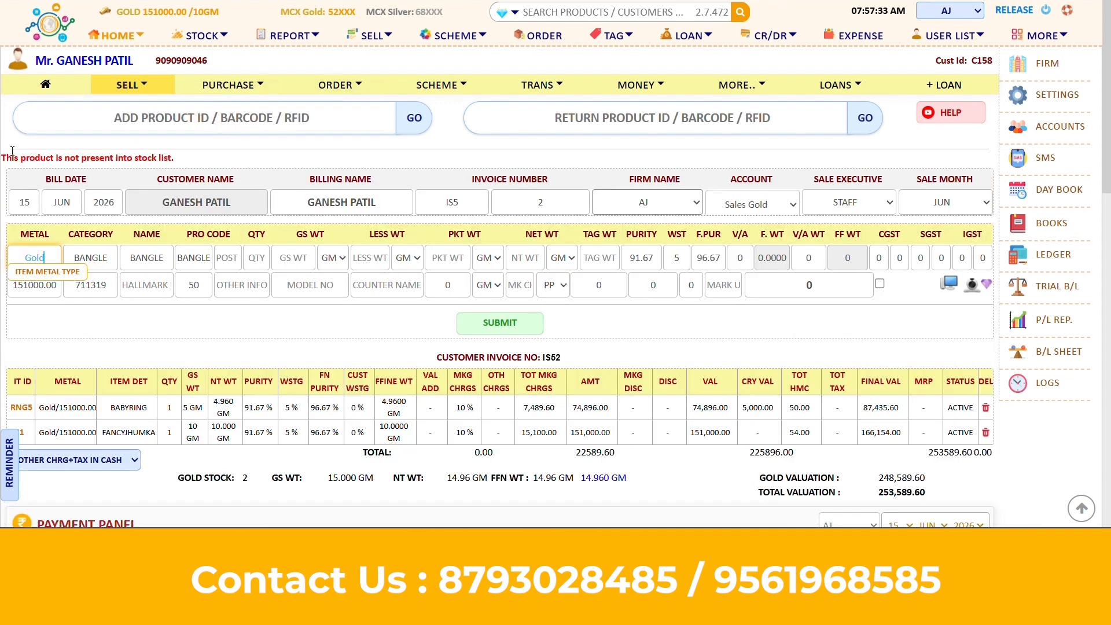
left_click_drag(2, 156, 177, 166)
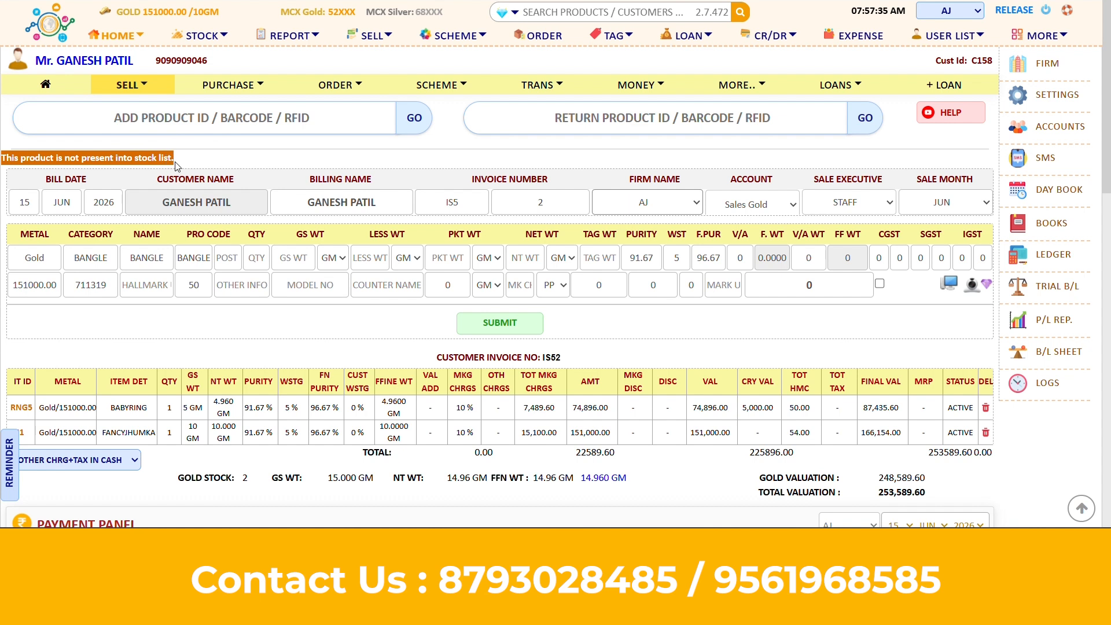
left_click(177, 166)
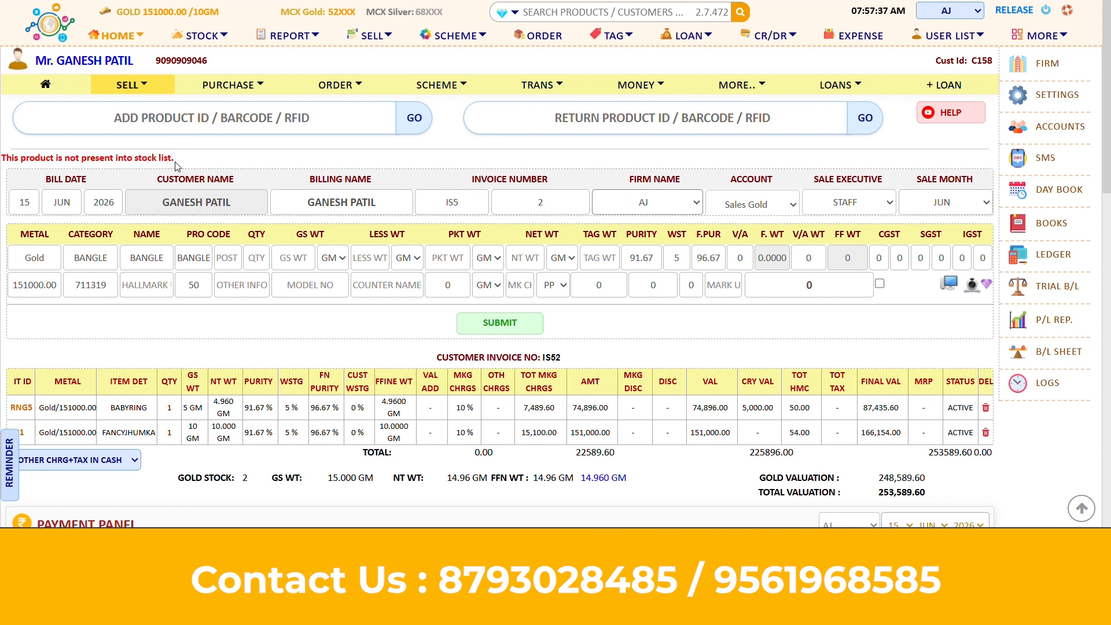
left_click(33, 266)
left_click(239, 260)
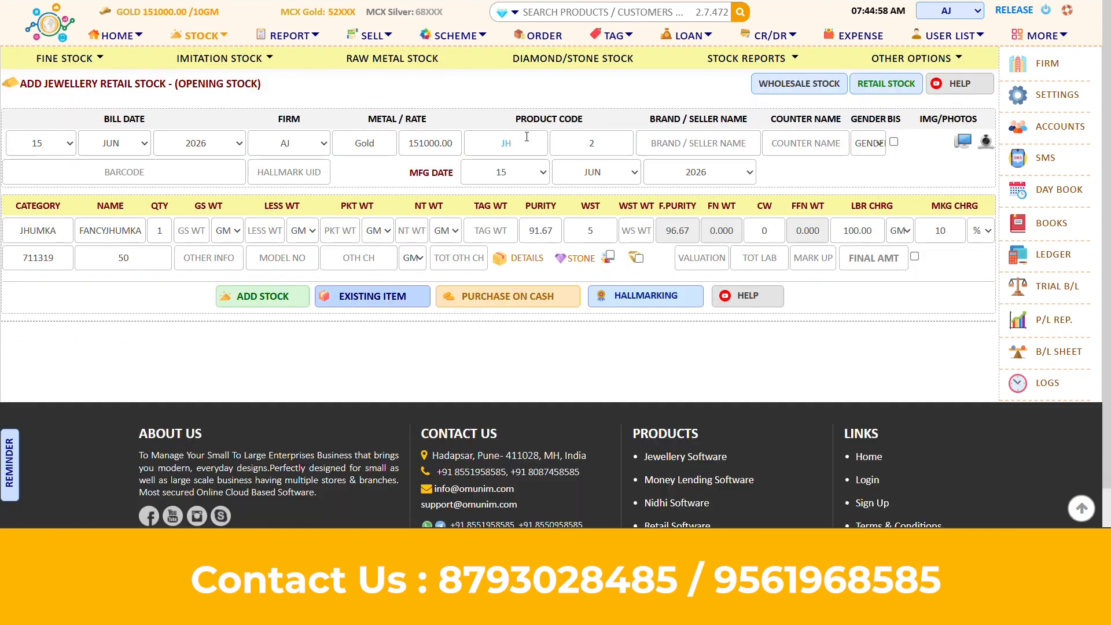
left_click(607, 145)
key("BackSpace")
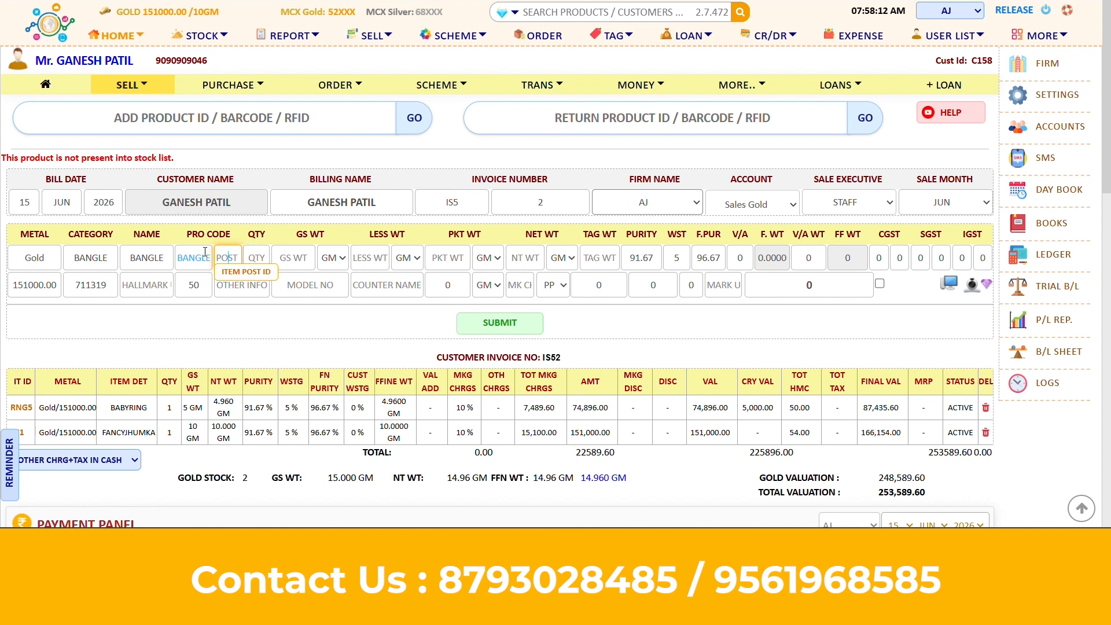
Give the bangle post id 1, quantity 1 and gross weight 3 g, and submit it
left_click(218, 254)
type("1")
key("Tab")
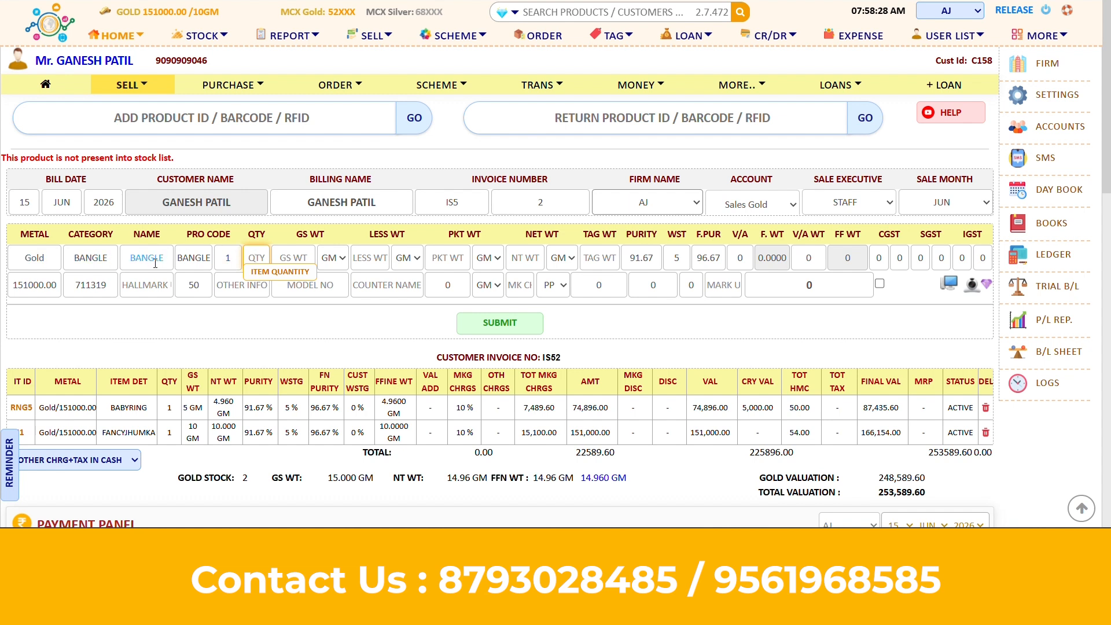
type("1")
key("Tab")
type("3")
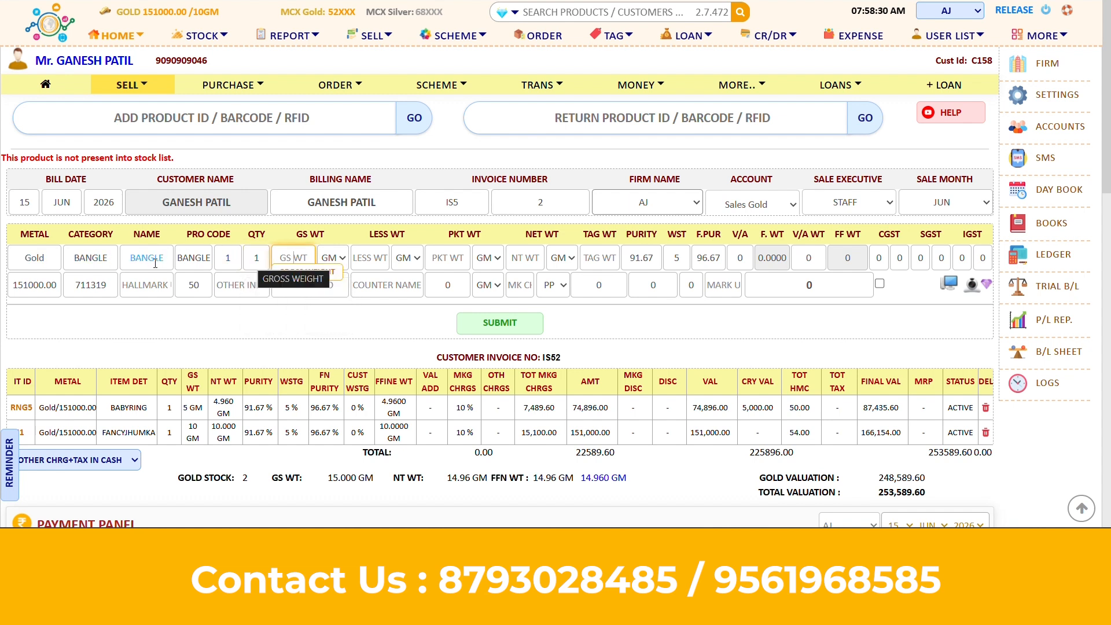
key("Tab")
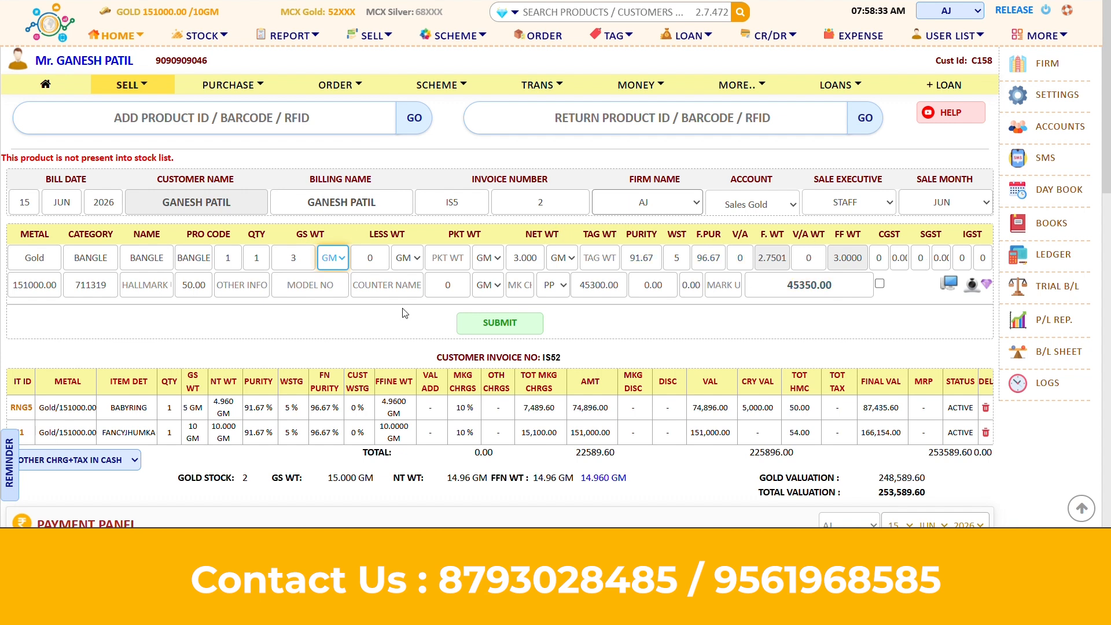
left_click(497, 326)
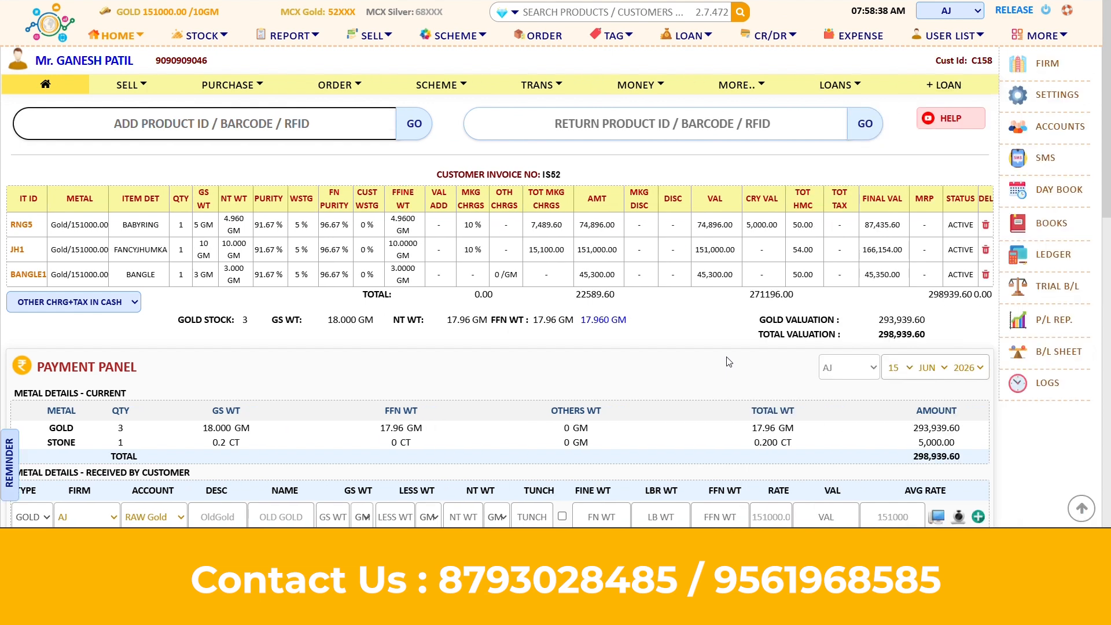
Record received GOLD item OLD RING with 15 g gross weight at 70 tunch
scroll(728, 361, "down", 3)
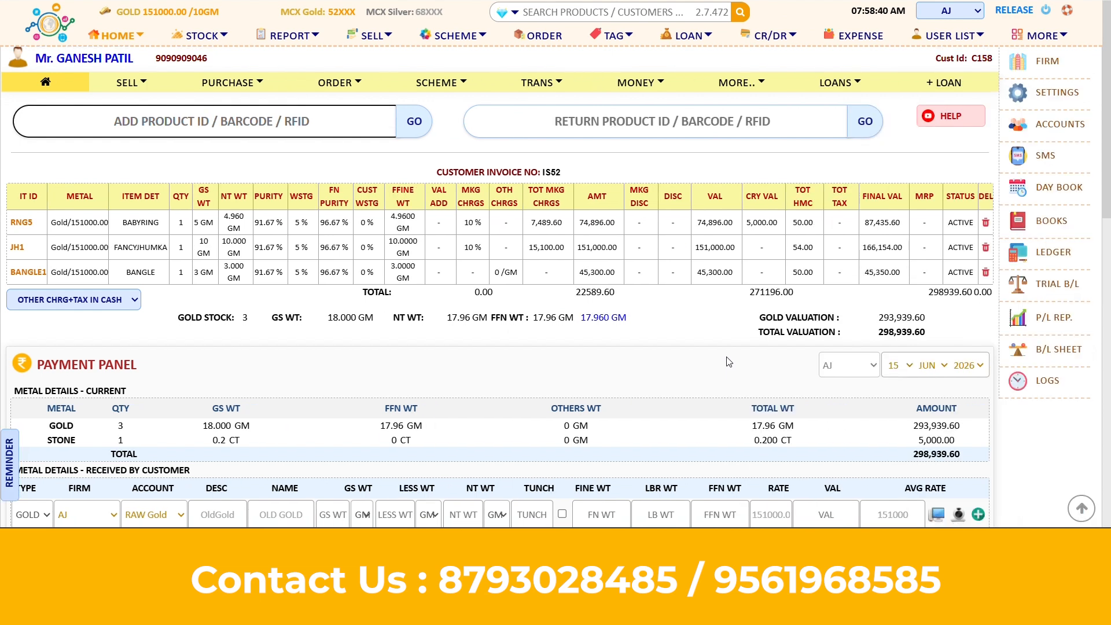
scroll(729, 361, "down", 2)
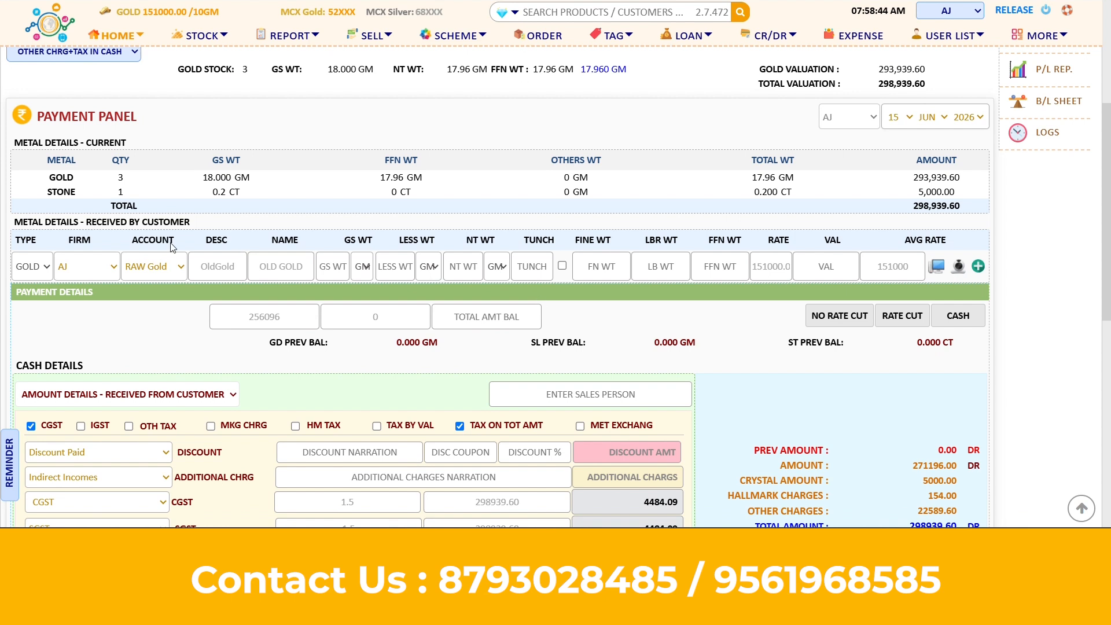
left_click_drag(20, 222, 203, 223)
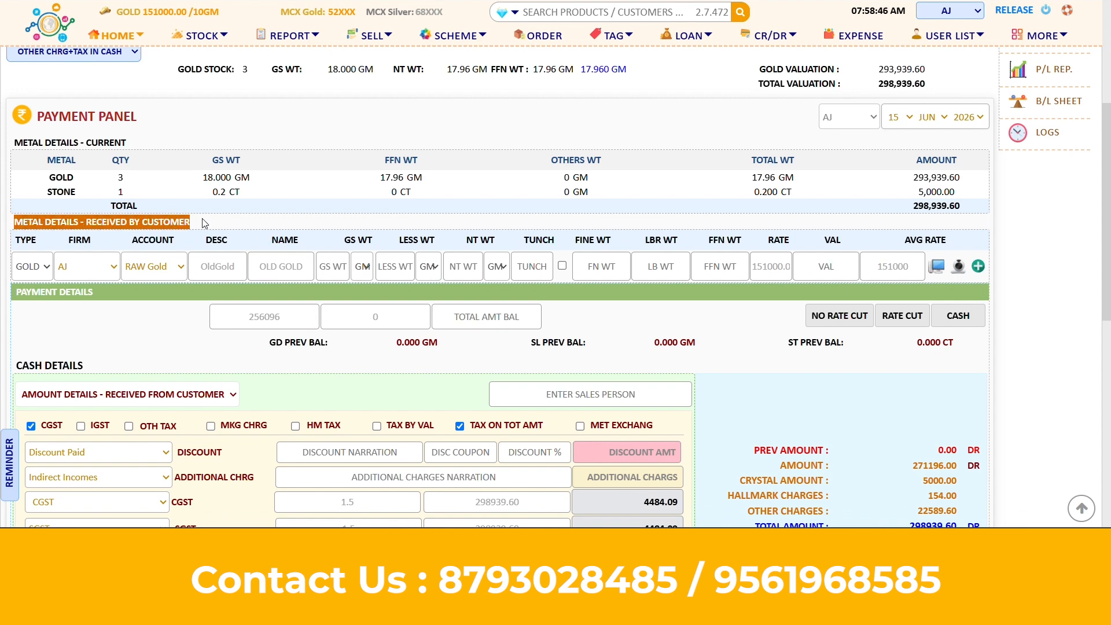
left_click(204, 223)
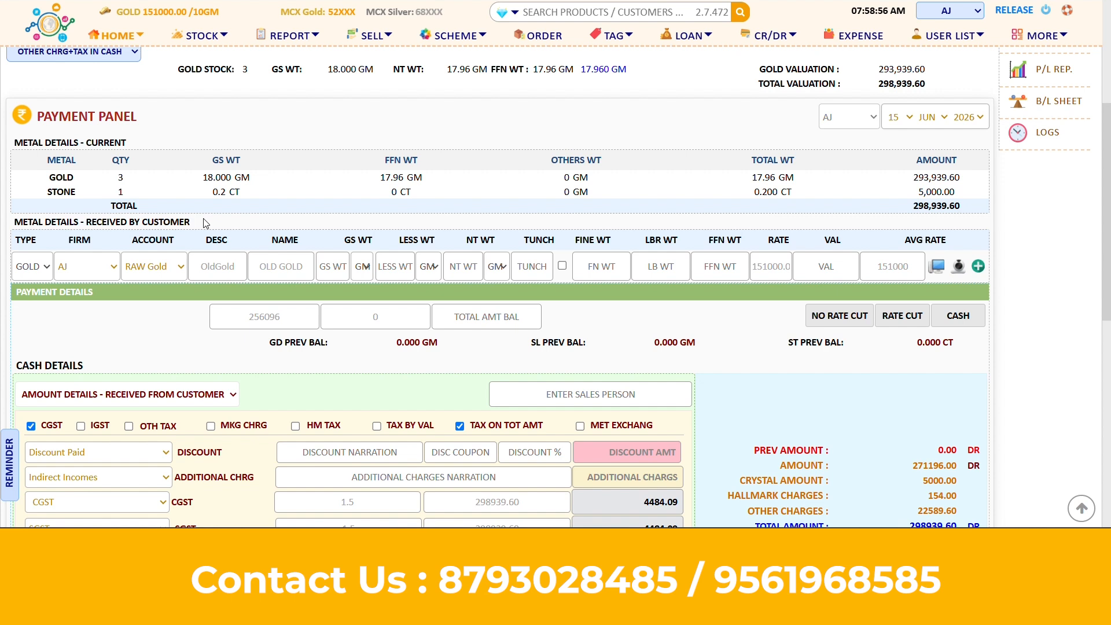
left_click(21, 271)
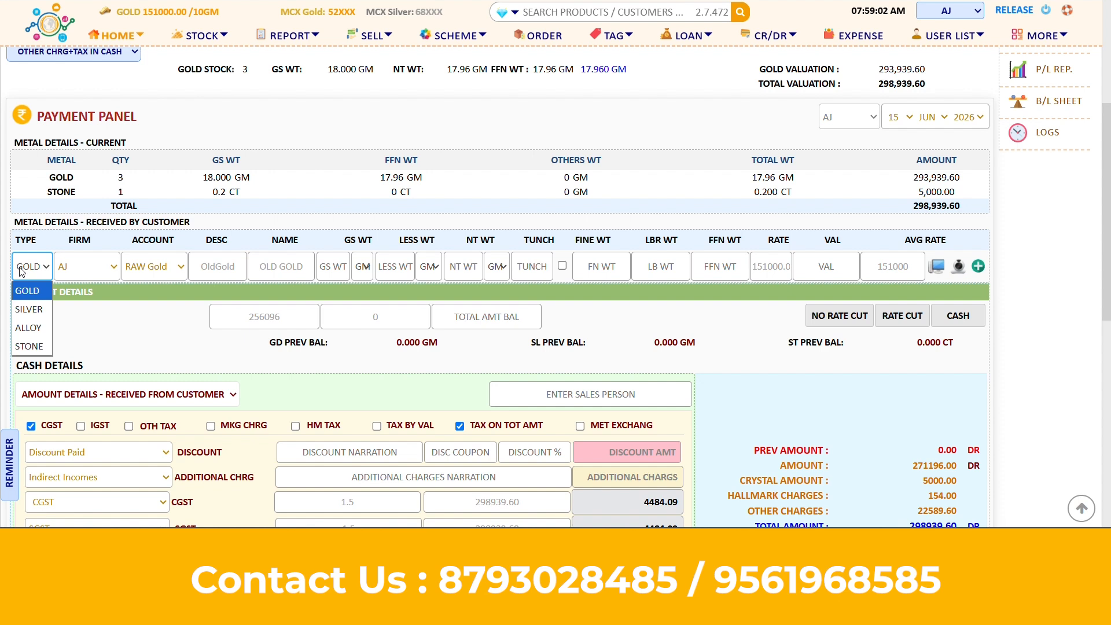
left_click(21, 271)
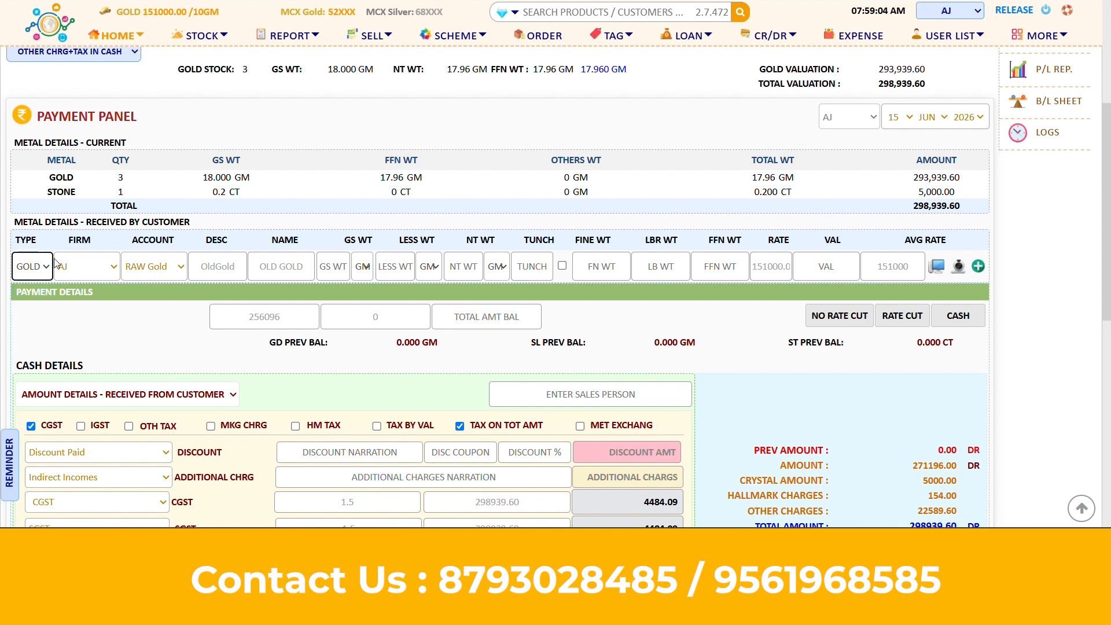
left_click(309, 267)
key("BackSpace")
key("BackSpace")
key("BackSpace")
key("BackSpace")
key("BackSpace")
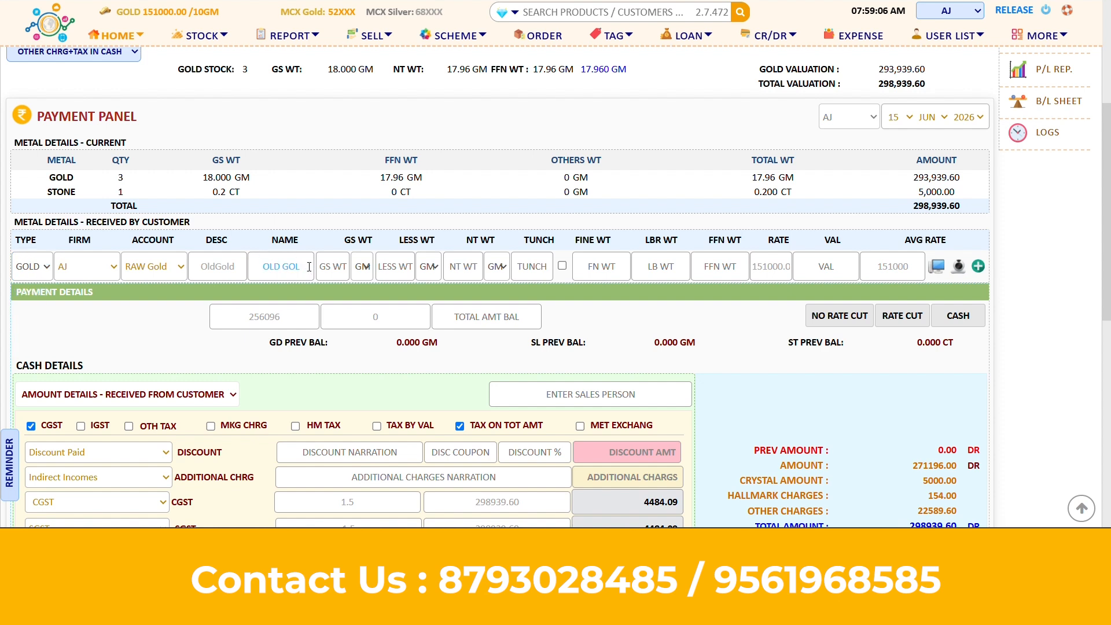
type("RING")
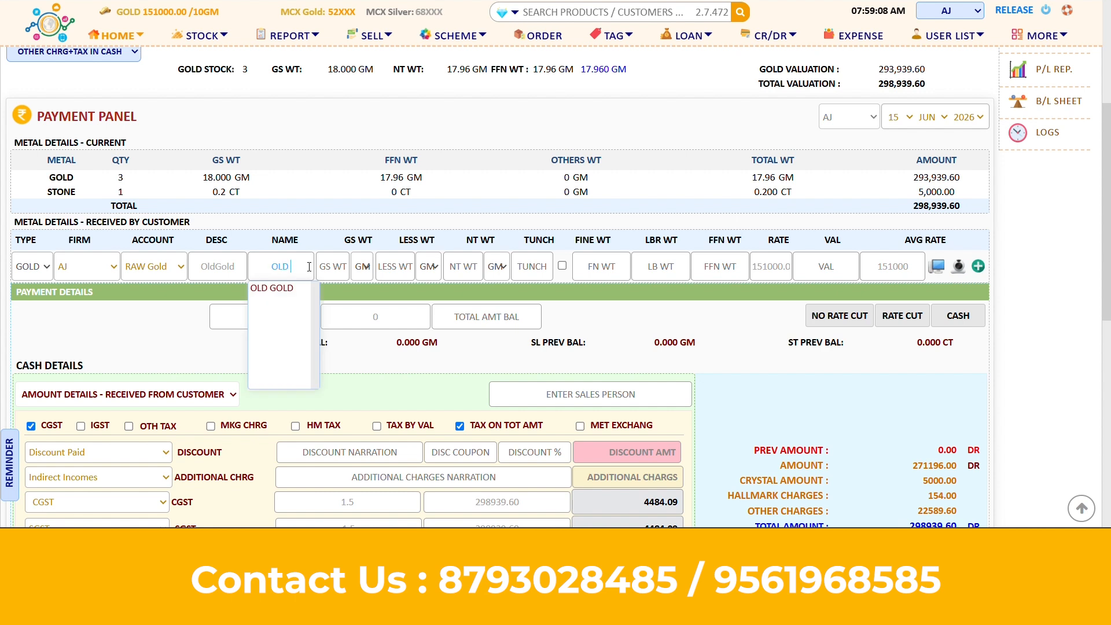
key("Tab")
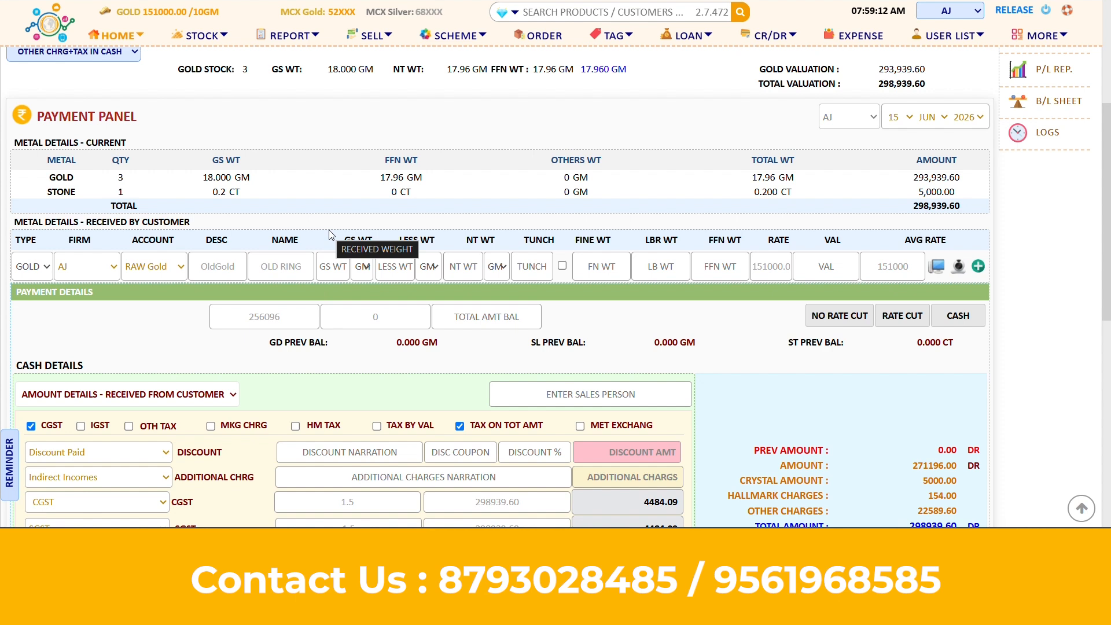
type("15")
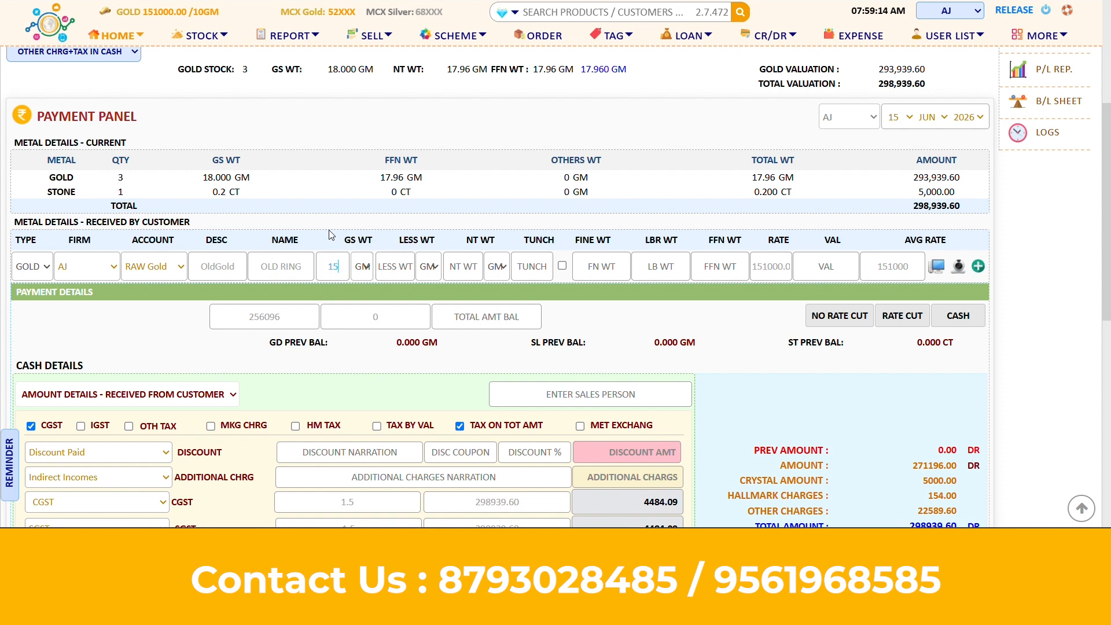
key("Tab")
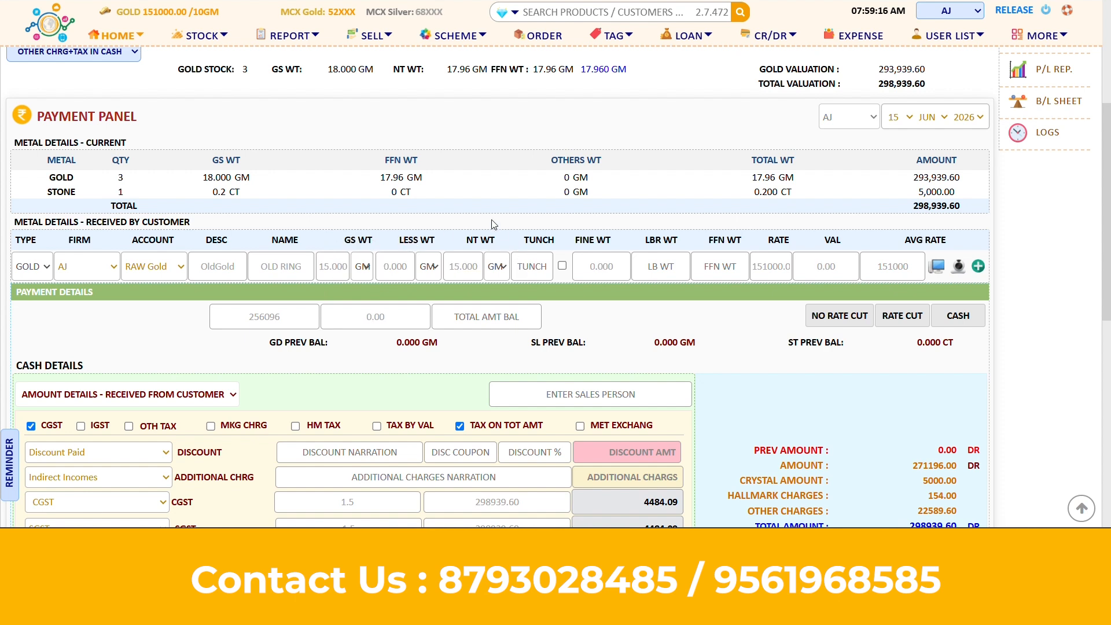
type("70")
key("Tab")
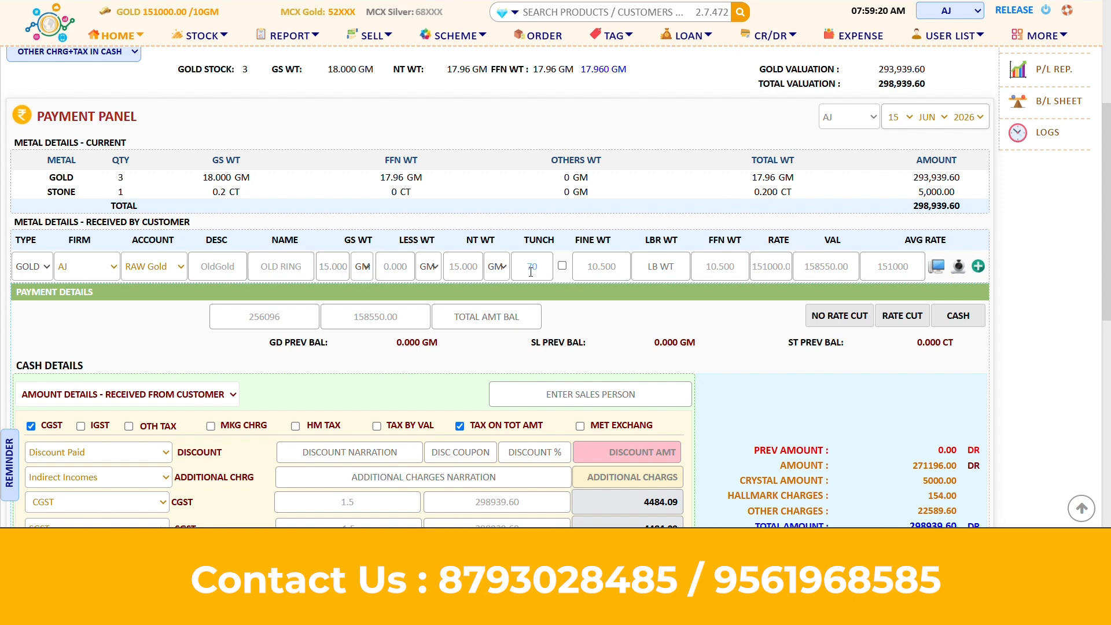
Set the received ring's rate to 12000 for a 126,000.00 value, then add and remove an extra row
double_click(807, 267)
left_click(866, 269)
left_click(760, 276)
left_click_drag(754, 269, 811, 271)
left_click(793, 211)
left_click_drag(806, 266, 872, 263)
type("120000")
left_click(1027, 340)
left_click_drag(752, 266, 795, 270)
key("BackSpace")
type("12000")
left_click(1066, 284)
left_click(977, 266)
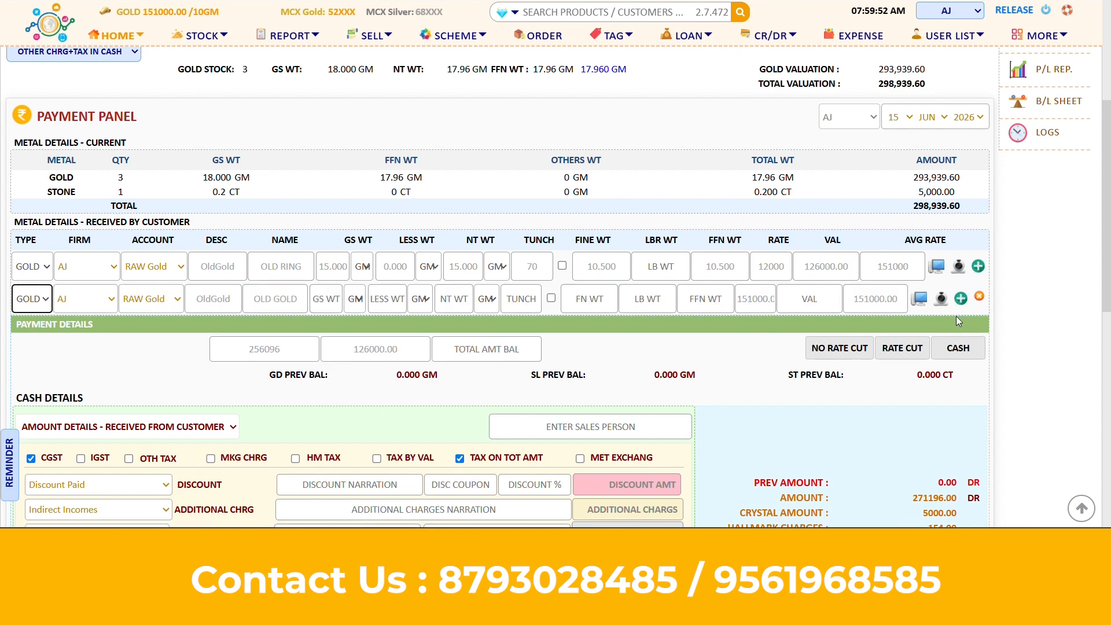
left_click(979, 298)
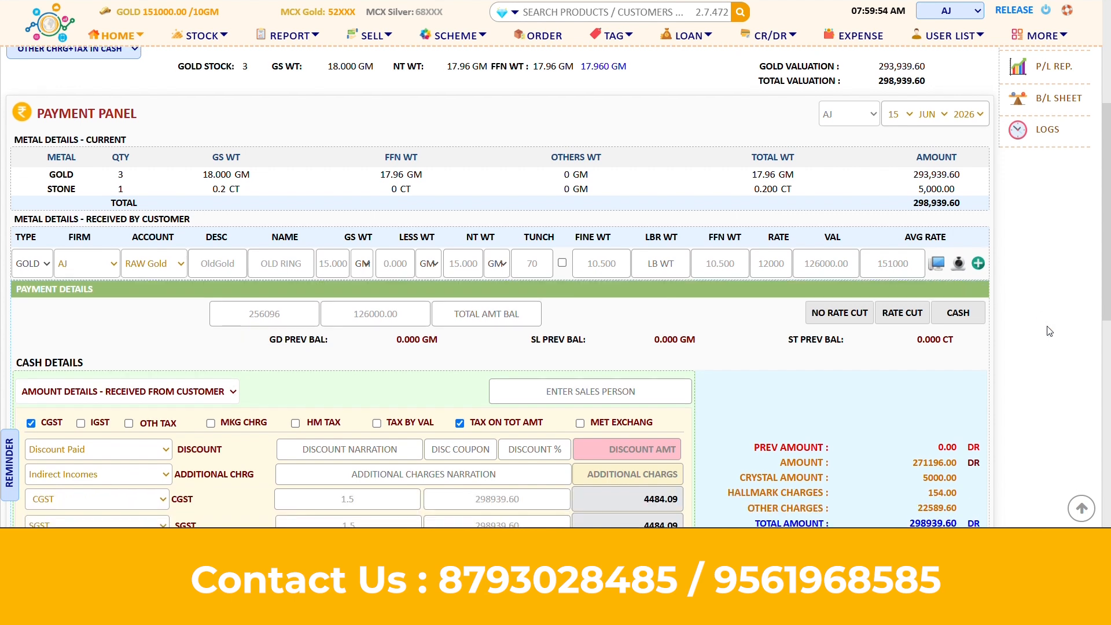
scroll(1049, 331, "down", 3)
scroll(1050, 330, "down", 2)
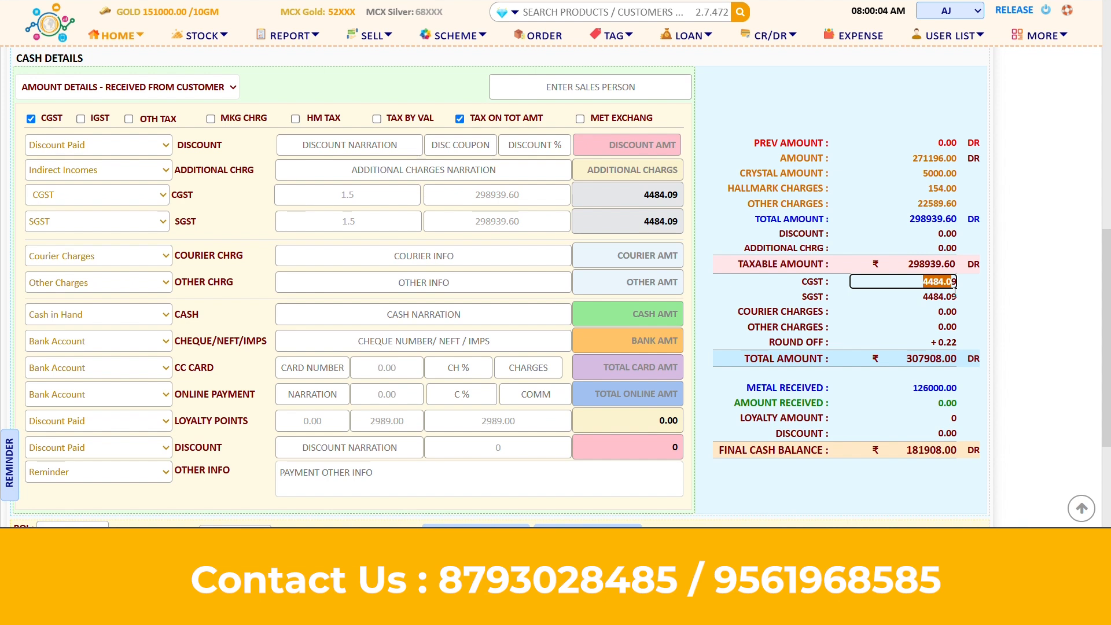
left_click(948, 387)
double_click(955, 388)
left_click(1017, 395)
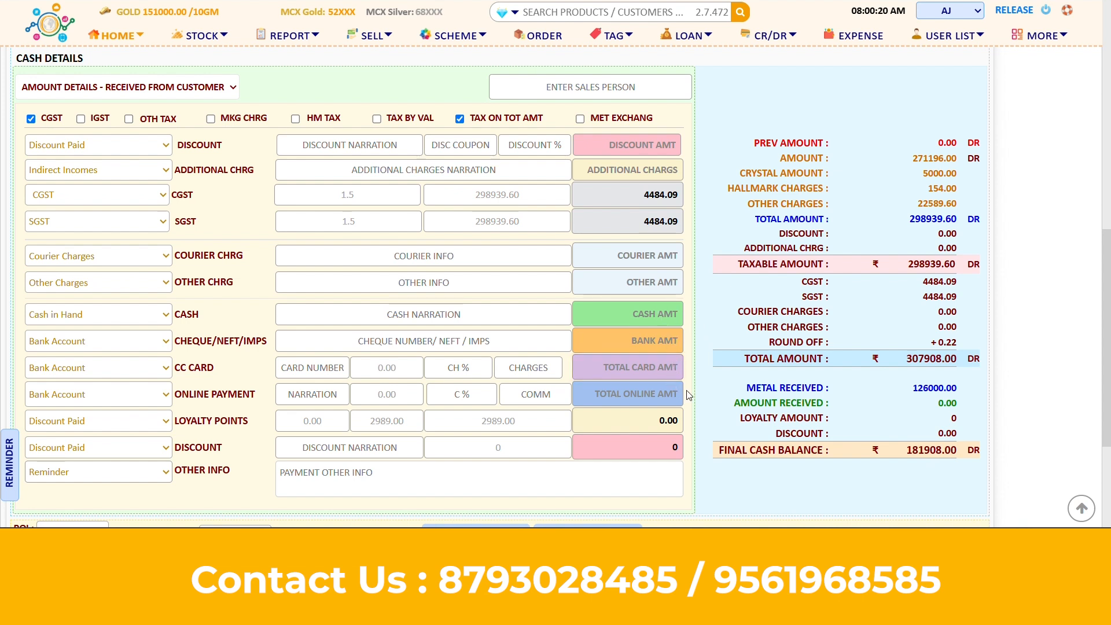
left_click_drag(41, 118, 54, 120)
left_click(55, 120)
left_click_drag(93, 116, 106, 119)
left_click(106, 119)
scroll(738, 138, "up", 10)
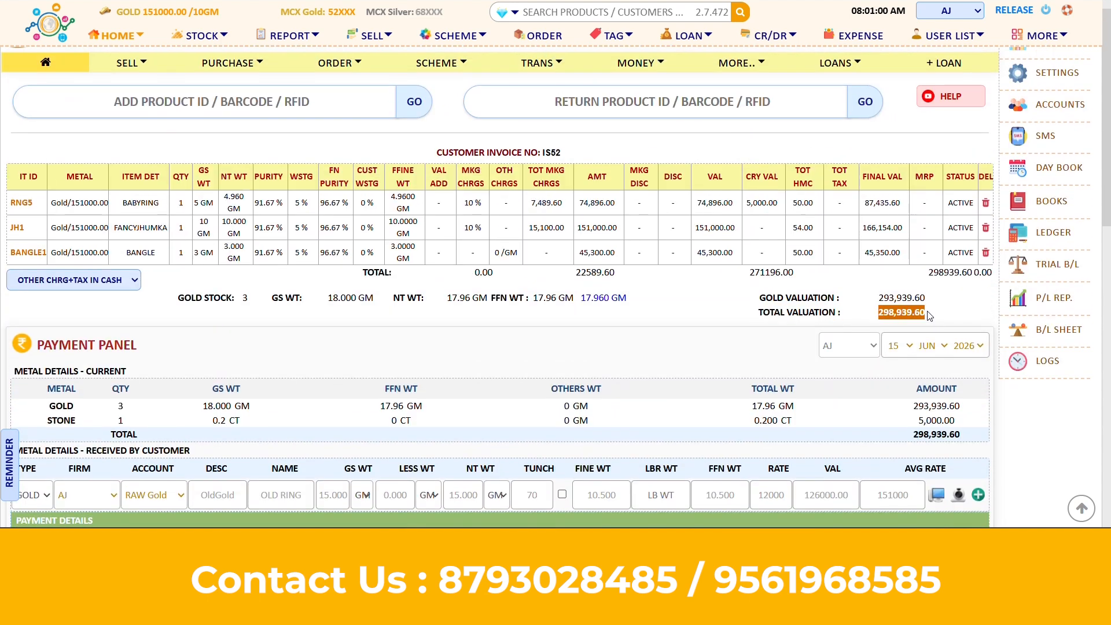
scroll(928, 315, "down", 10)
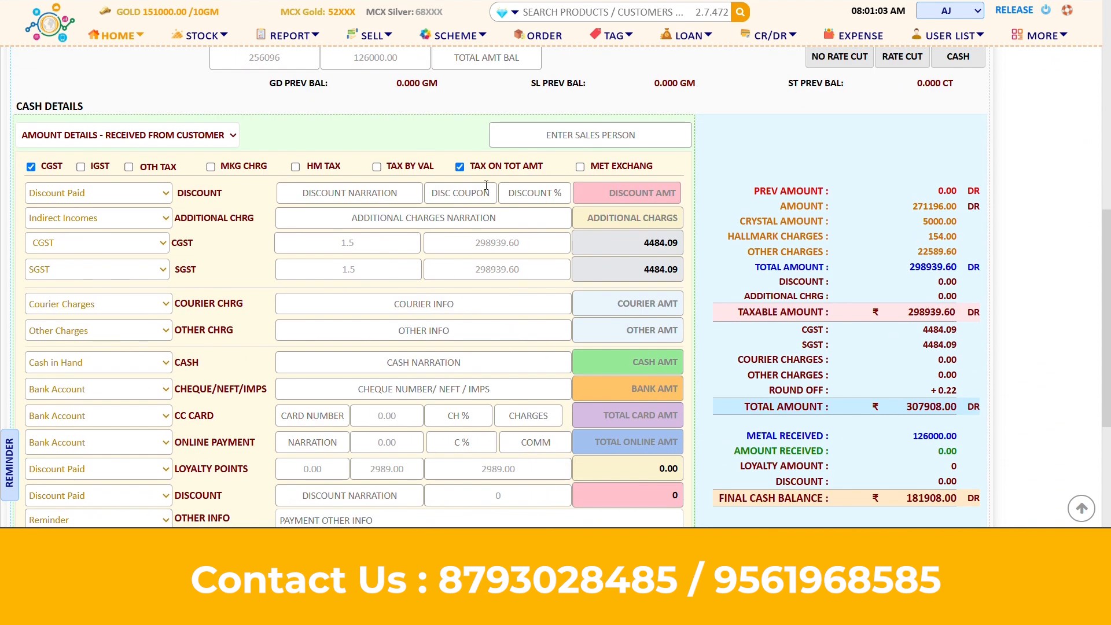
Compare tax by item value with tax on total amount, settling on GST on the total (336,797.00)
left_click(460, 167)
left_click(377, 167)
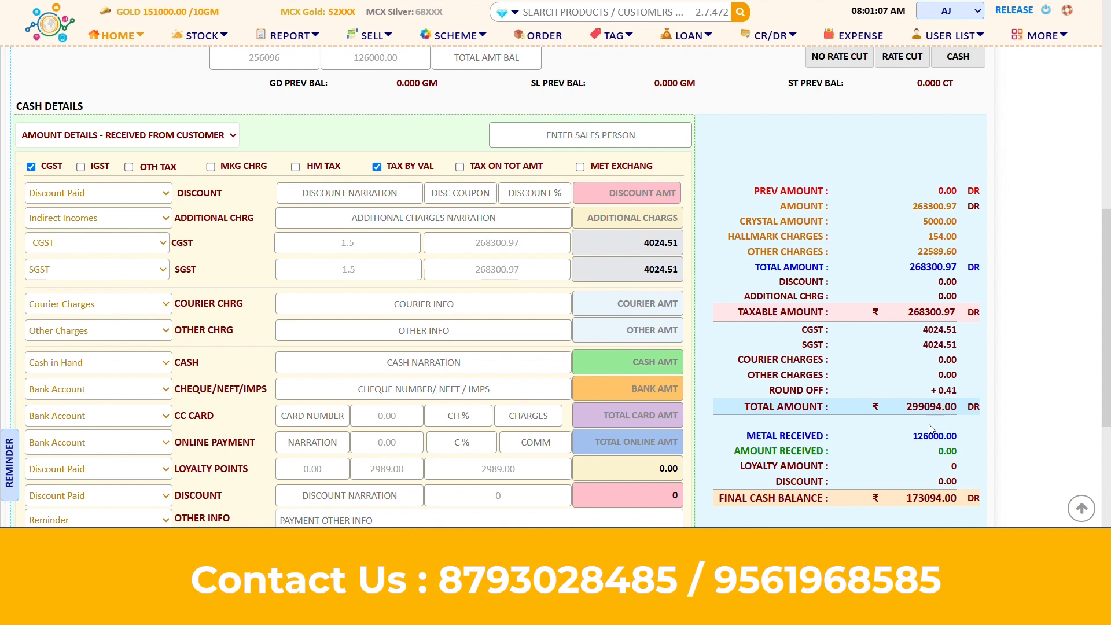
scroll(940, 428, "down", 1)
left_click(903, 349)
double_click(903, 349)
left_click(1017, 345)
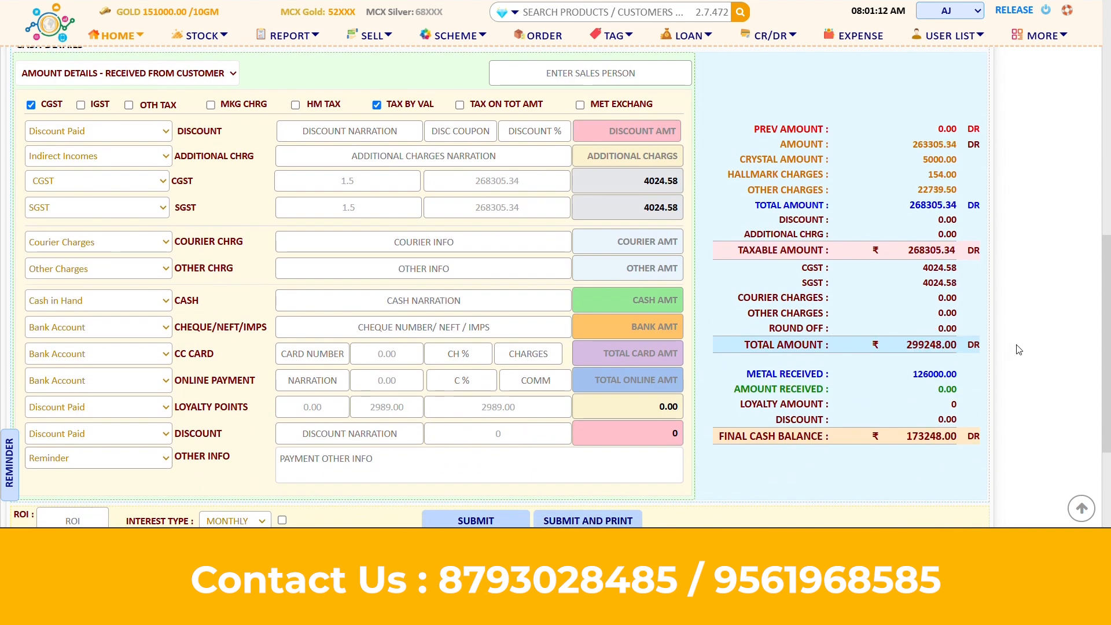
left_click(376, 105)
left_click(459, 105)
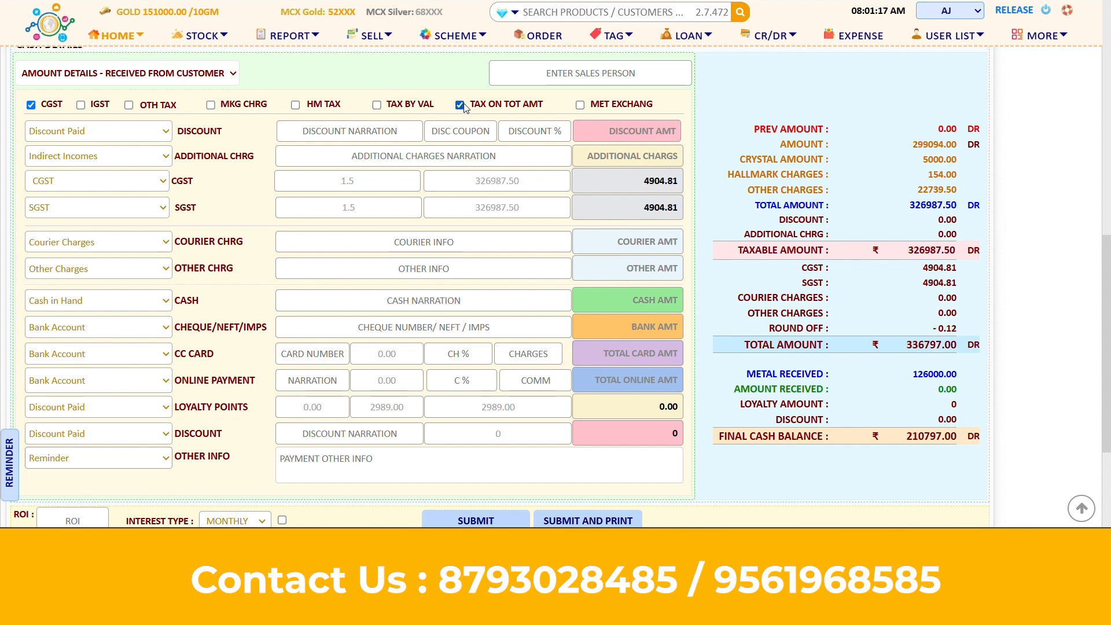
left_click(665, 295)
Enter 100000 as the cash amount and 70000 as the card amount
type("100000")
key("Tab")
left_click(671, 357)
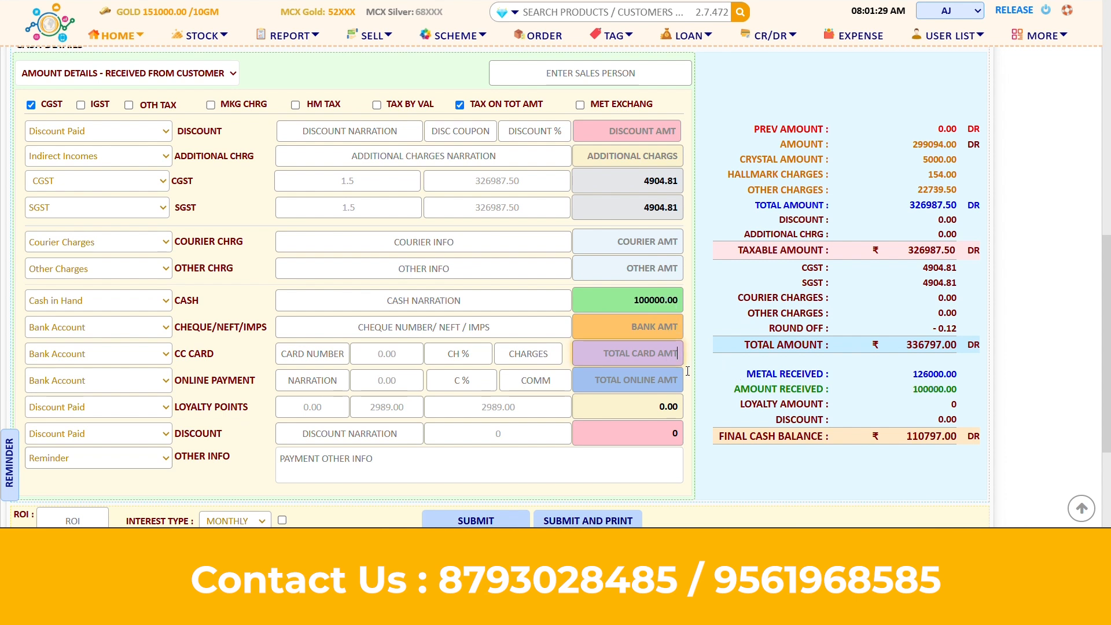
type("70000")
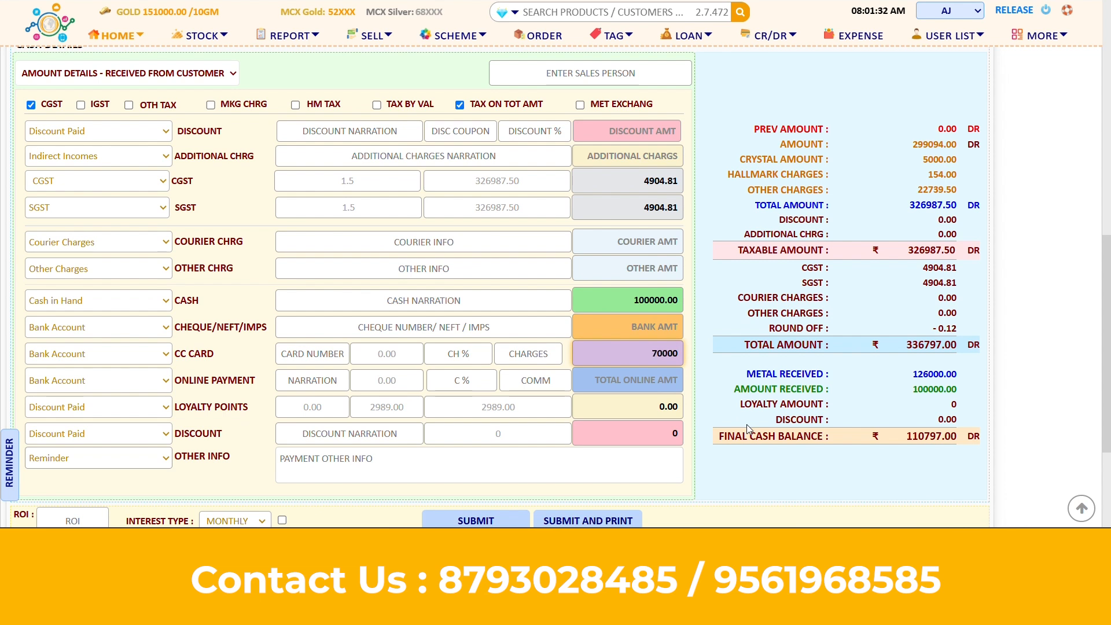
key("Tab")
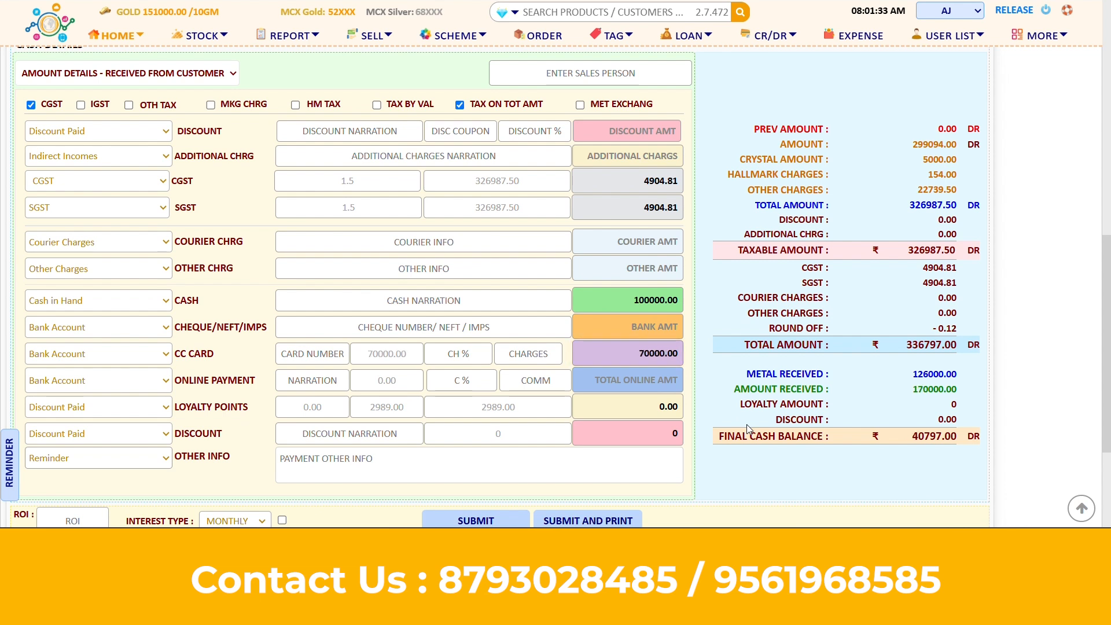
Set a 2% card charge paid by the customer (+)
left_click(467, 358)
type("2")
double_click(459, 353)
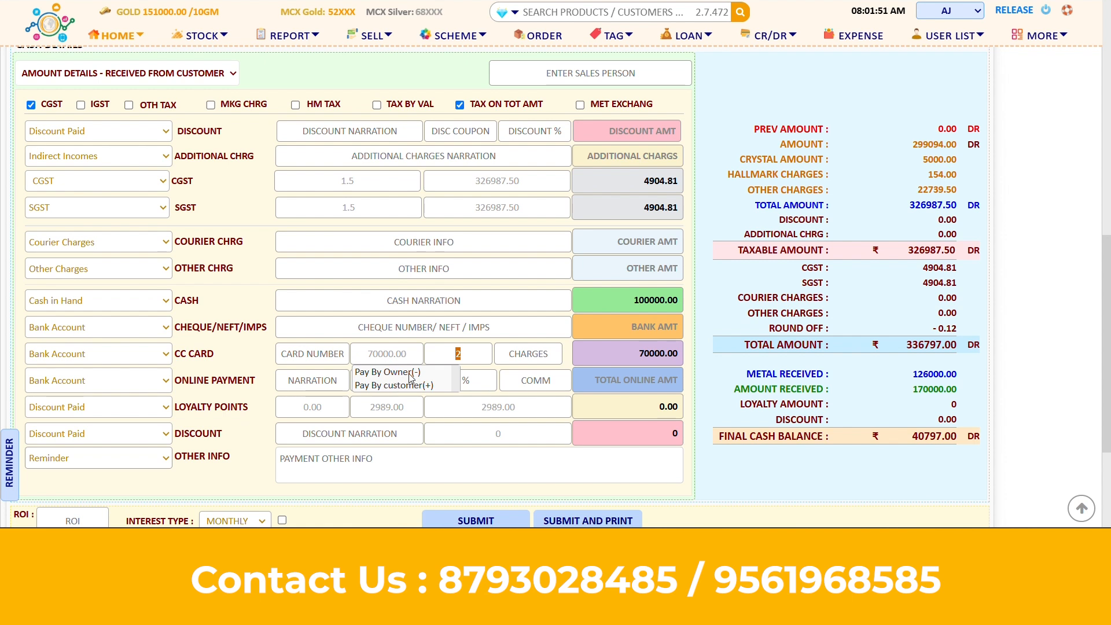
left_click(413, 385)
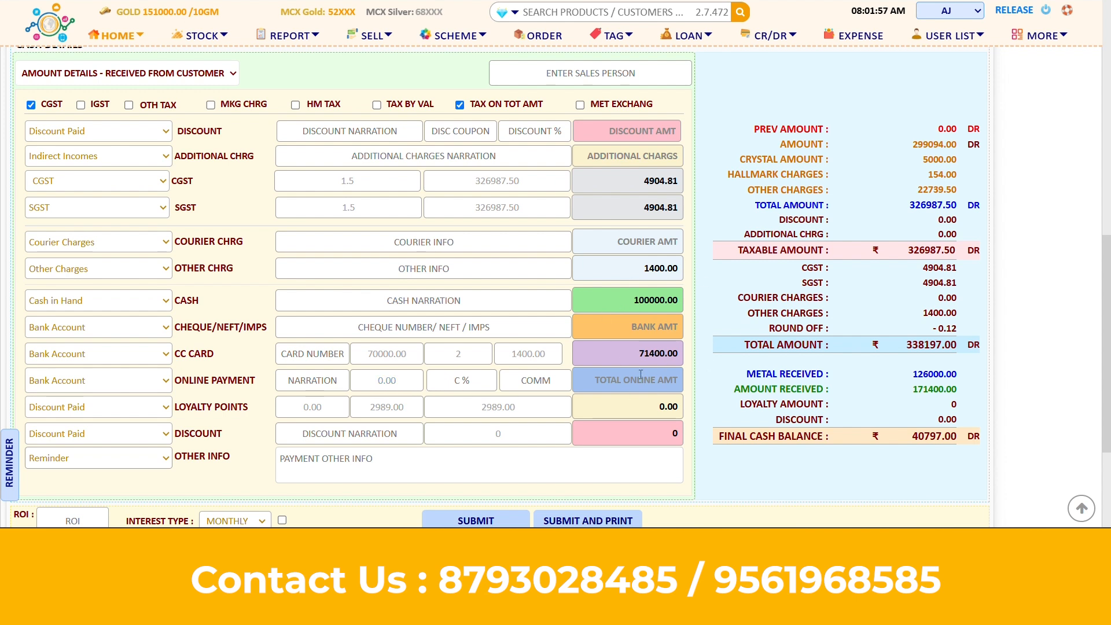
Add a 10000 online payment with the narration GPAY
left_click(323, 358)
type("10000")
left_click(749, 454)
left_click(315, 389)
type("GPAY")
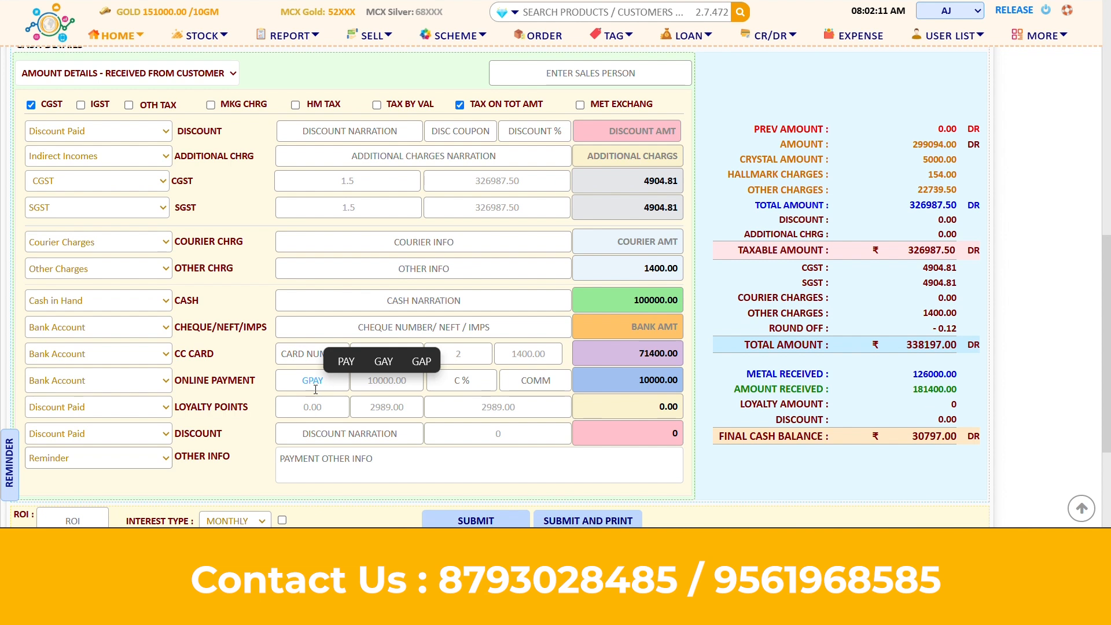
left_click(744, 440)
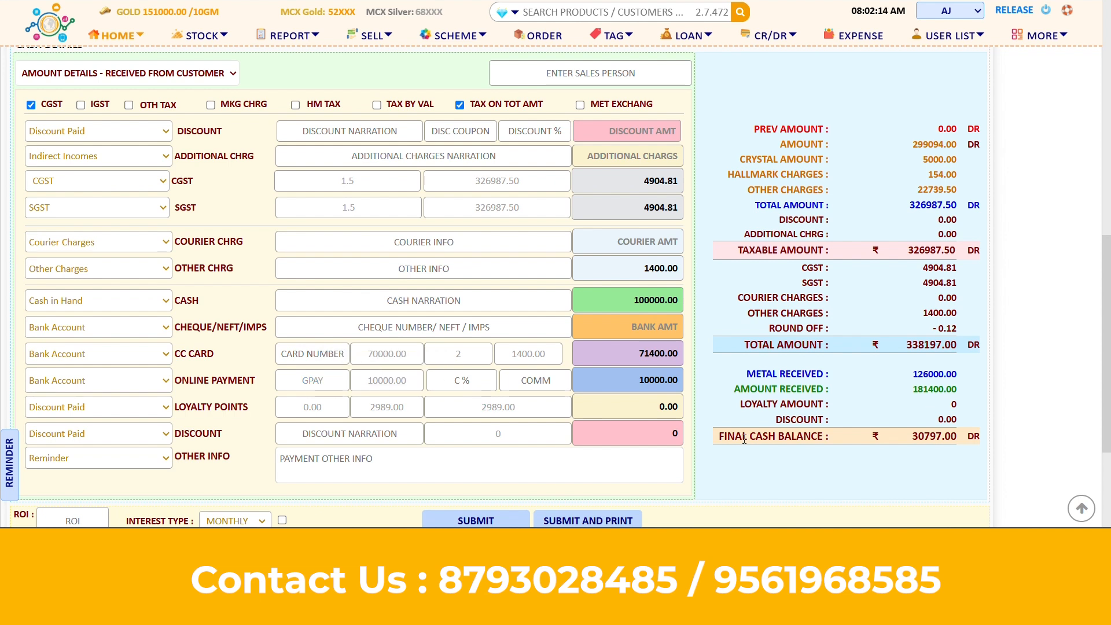
Apply a 197 discount so the cash balance is 32,000.00, then submit the sale
left_click(674, 432)
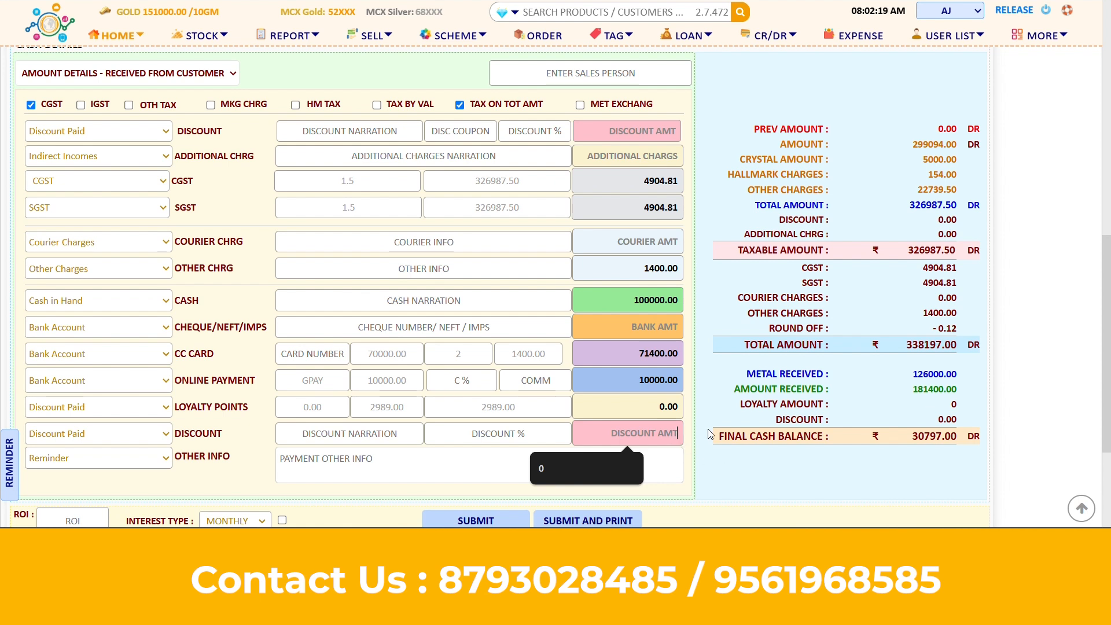
double_click(906, 344)
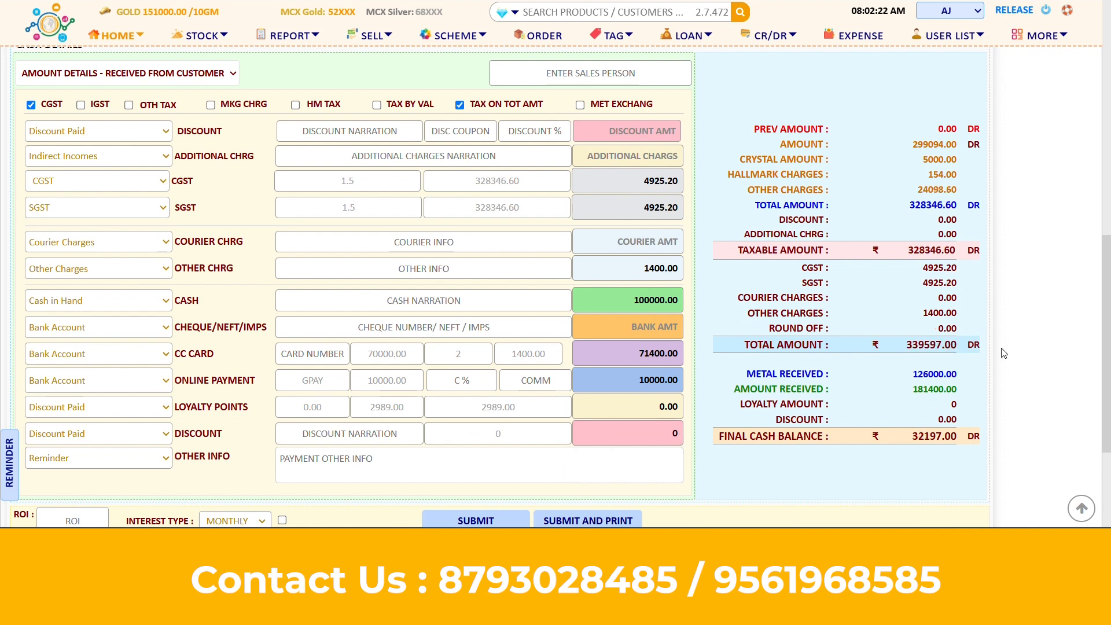
left_click(678, 438)
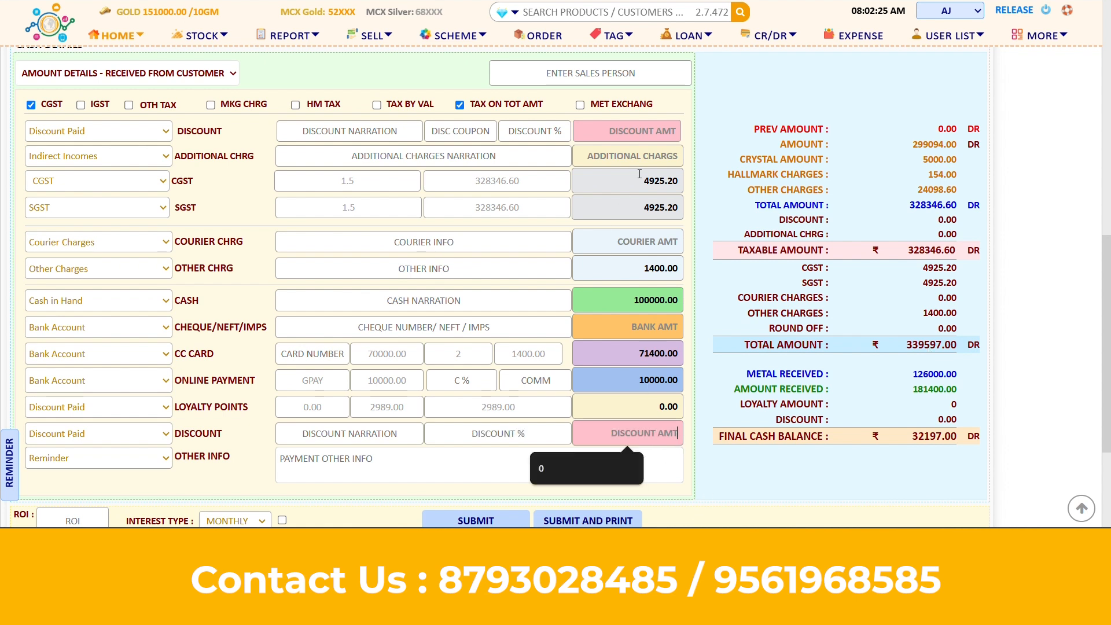
left_click(655, 135)
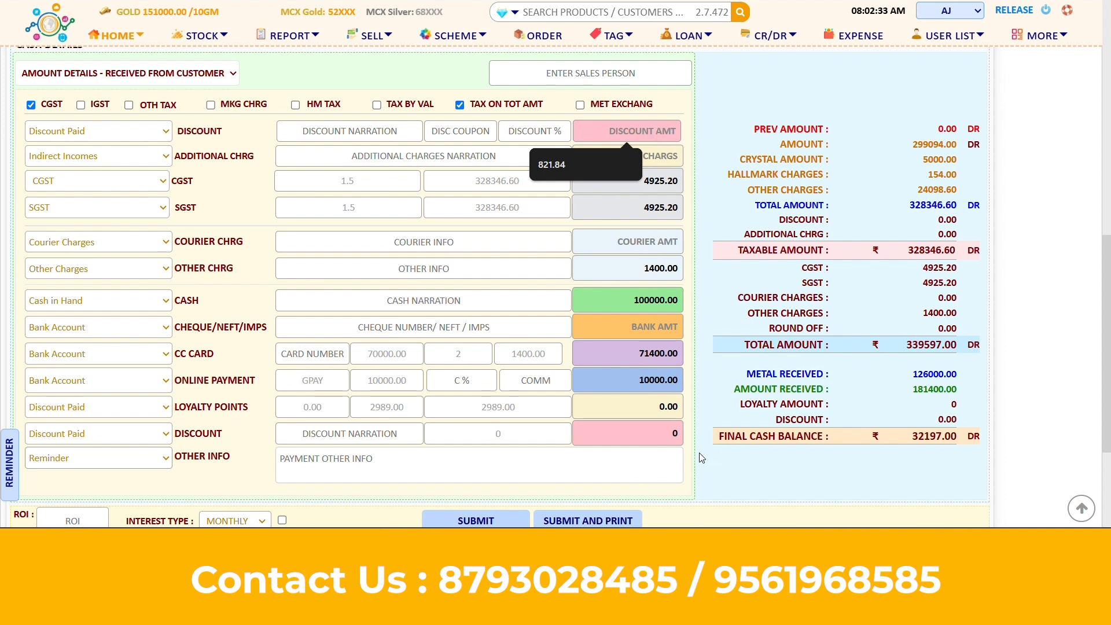
left_click(674, 428)
type("197")
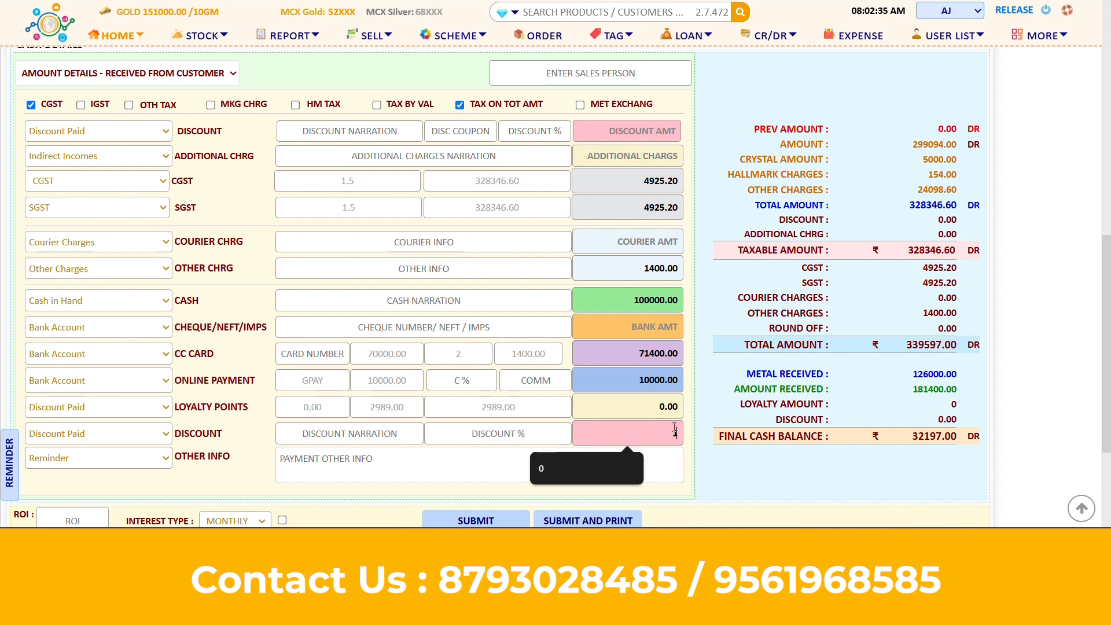
key("Tab")
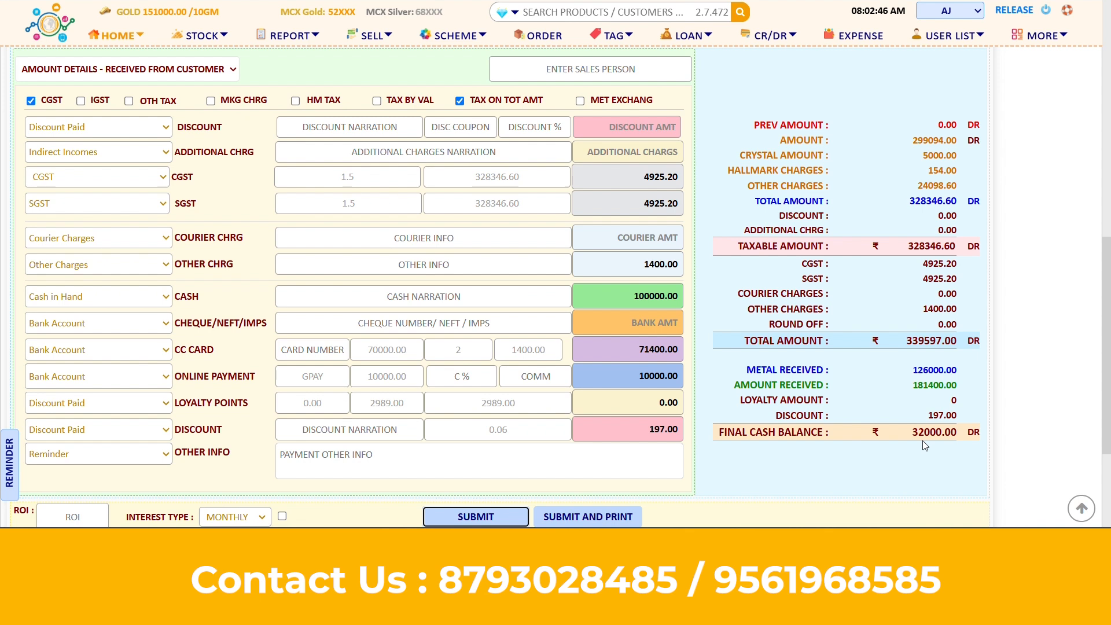
left_click(480, 517)
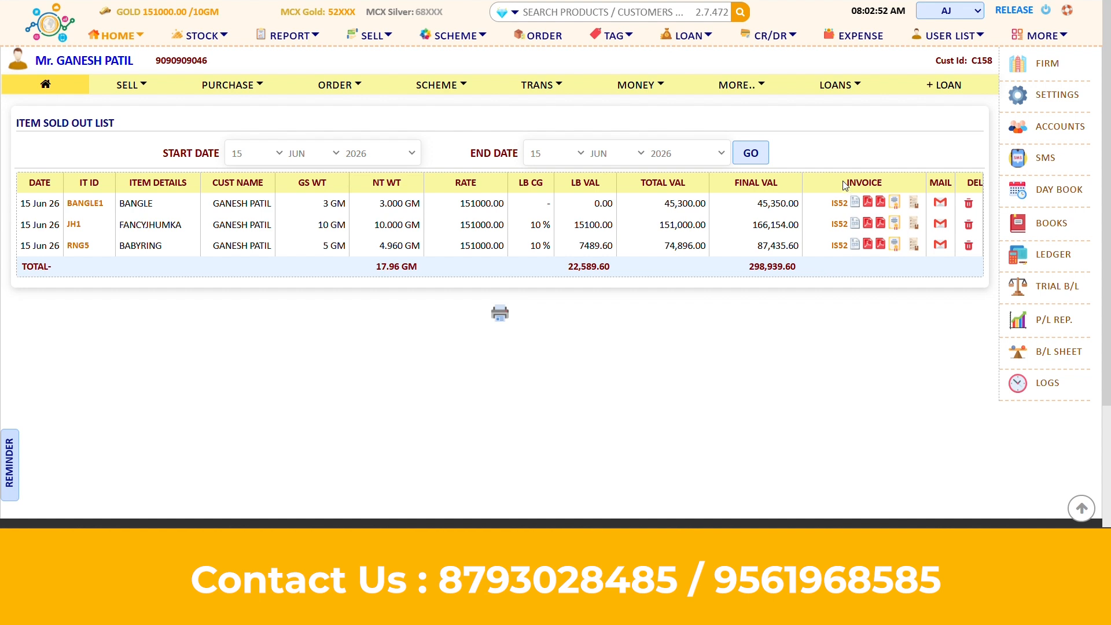
Open the sale's tax invoice full-screen and review its shop name and item table
left_click_drag(845, 184, 882, 181)
left_click(854, 203)
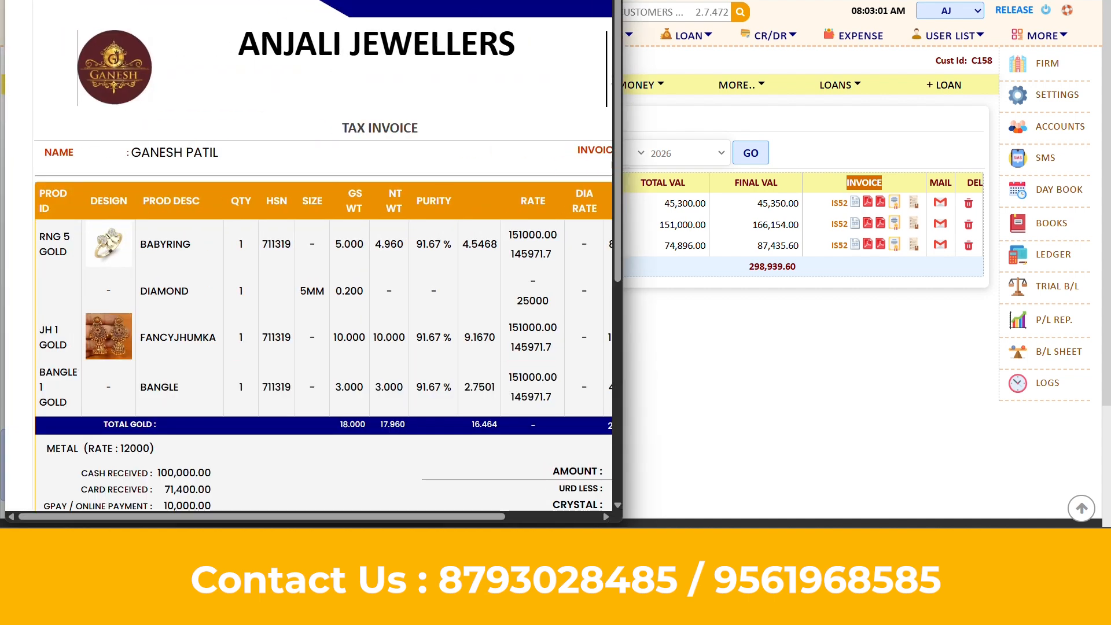
key("super+Up")
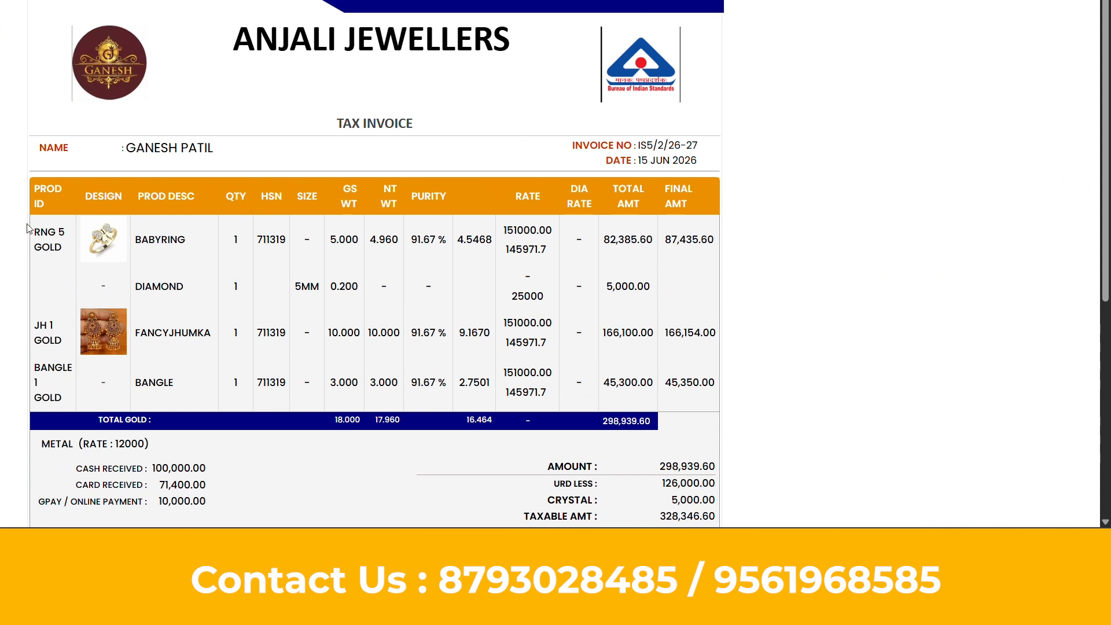
left_click_drag(41, 223, 698, 405)
left_click(698, 405)
left_click_drag(233, 45, 507, 54)
left_click(506, 54)
Review the product rows, URD deduction and 32,000.00 balance due, then close the invoice
scroll(301, 296, "down", 2)
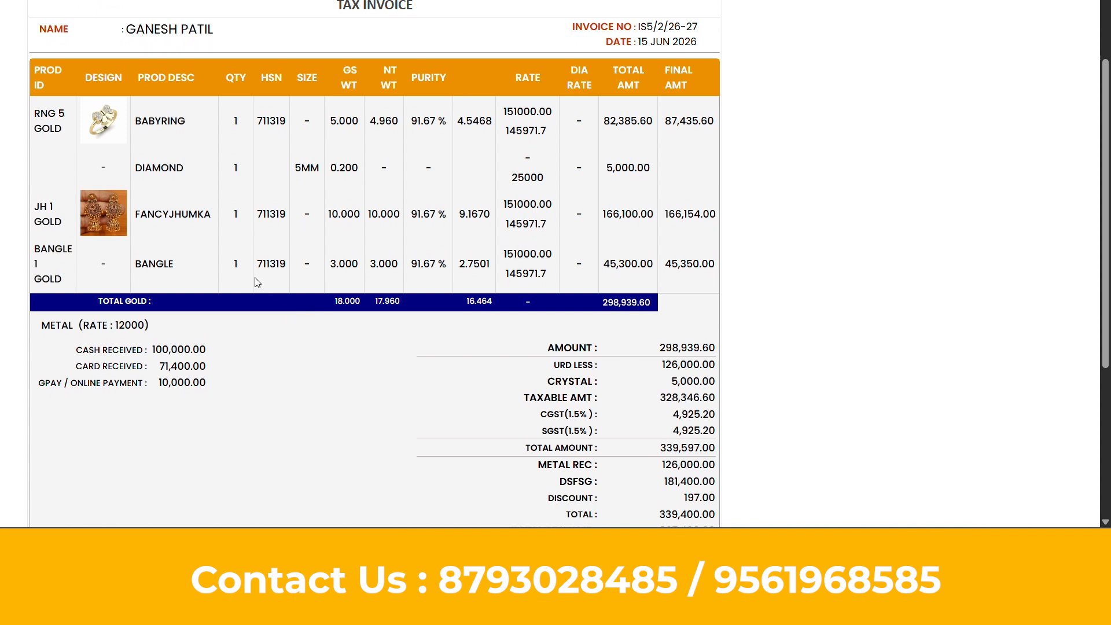
left_click_drag(26, 94, 687, 287)
left_click(692, 285)
scroll(692, 284, "down", 3)
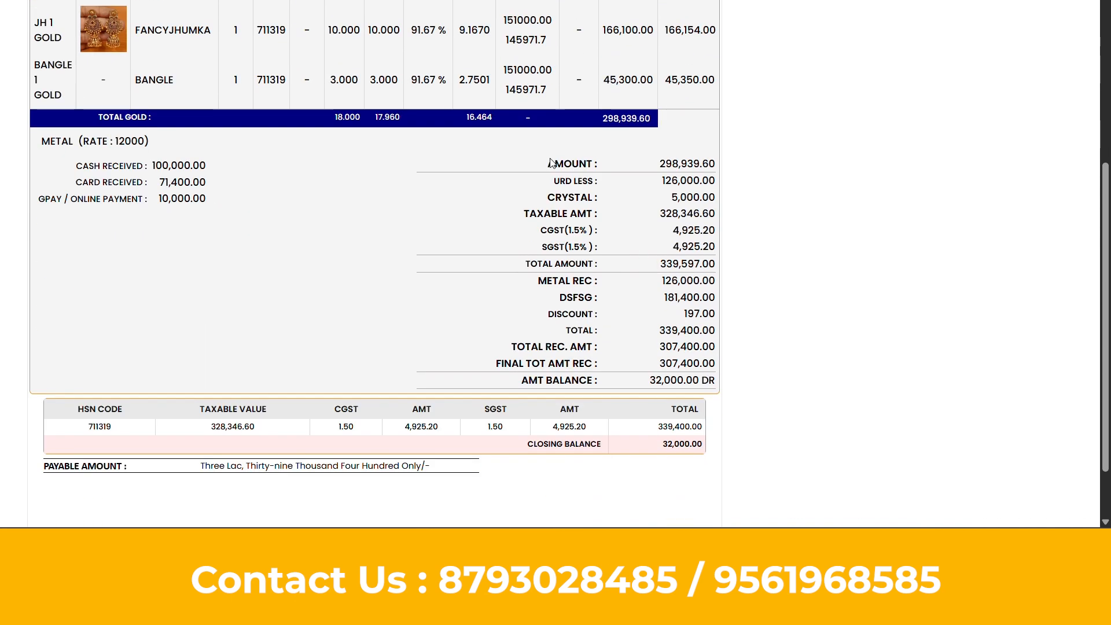
left_click_drag(547, 163, 713, 351)
left_click(712, 353)
left_click_drag(655, 384, 706, 380)
left_click(706, 379)
scroll(706, 377, "down", 1)
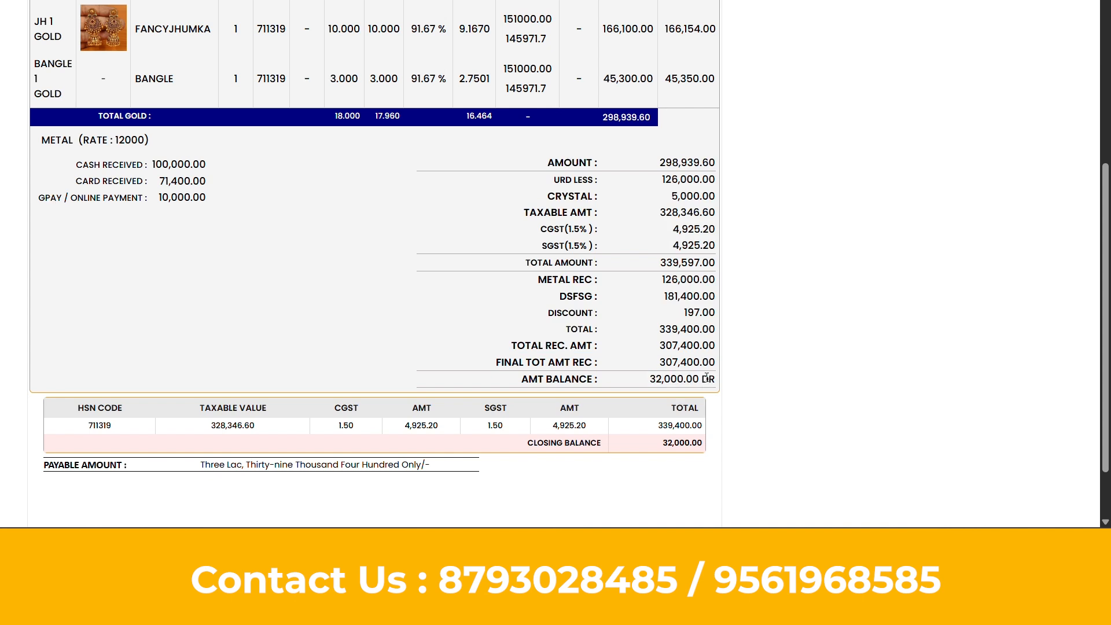
scroll(707, 377, "down", 1)
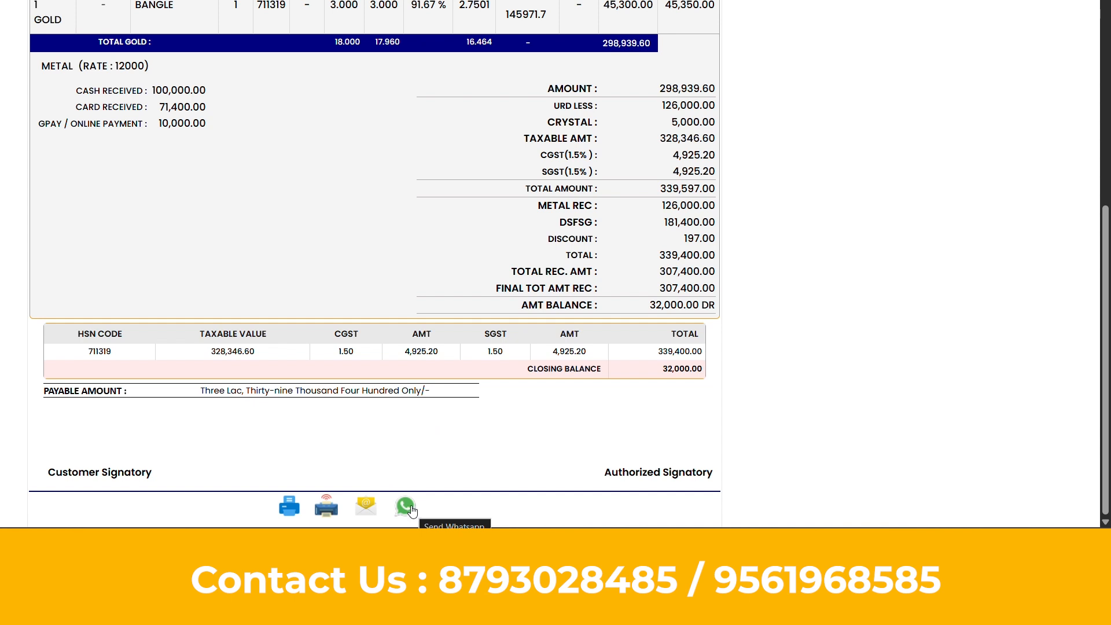
scroll(551, 295, "up", 5)
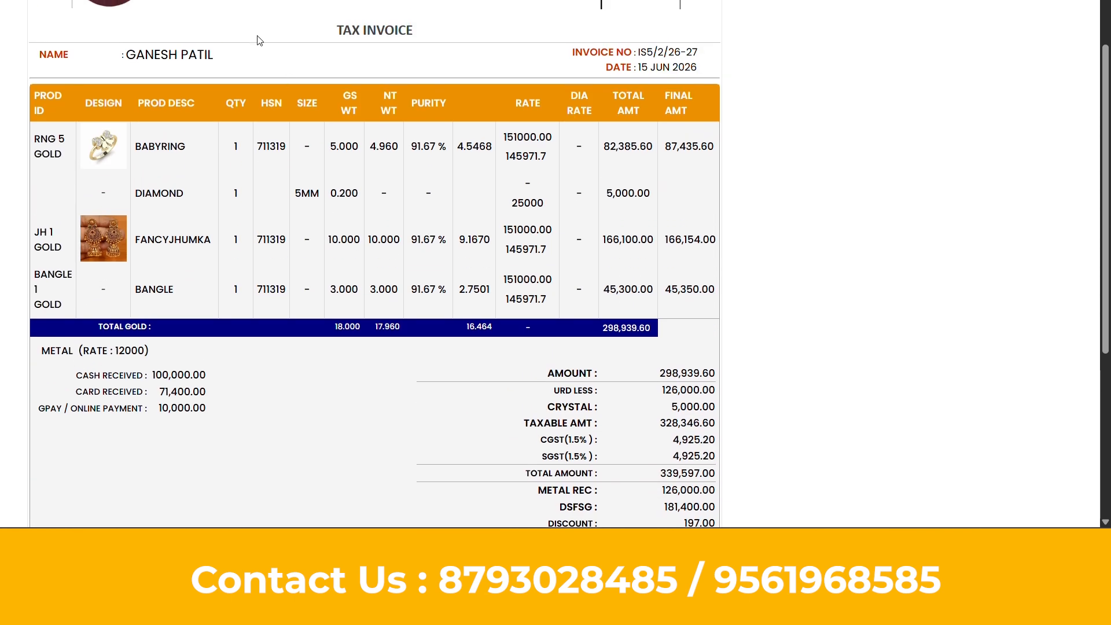
scroll(416, 344, "down", 5)
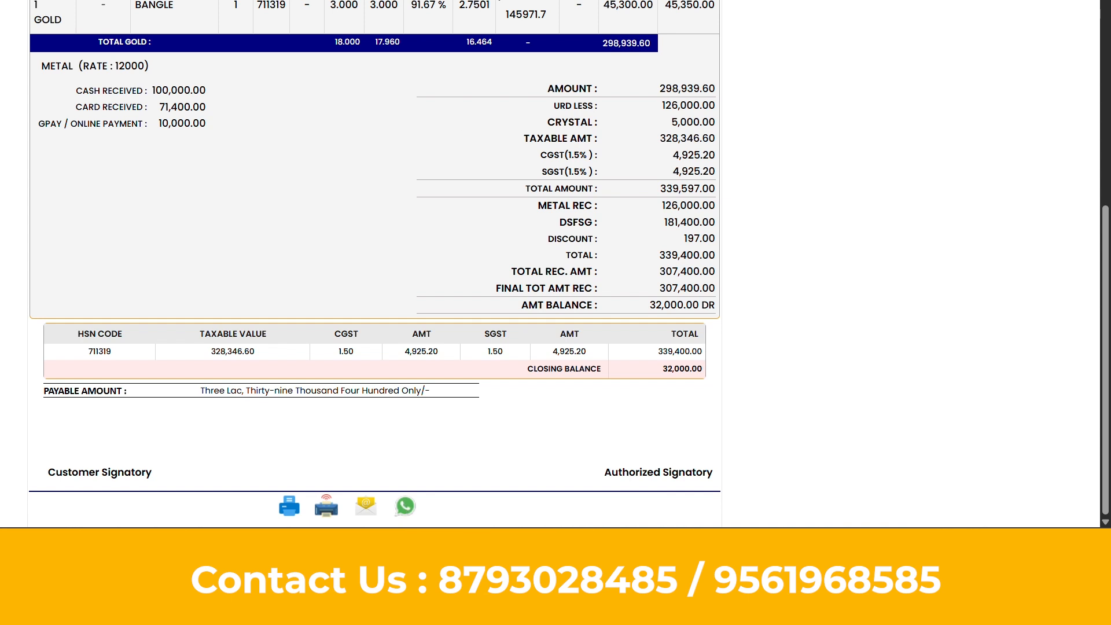
key("ctrl+w")
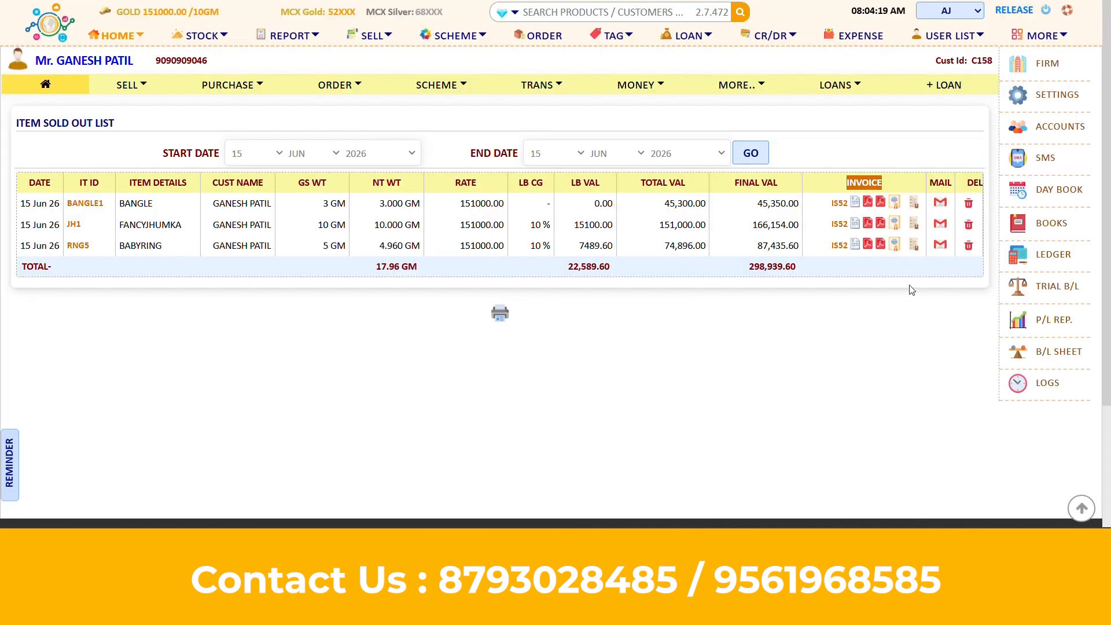
Review the rough estimate invoice totals, then view and close the old ring's URD purchase invoice
left_click(867, 203)
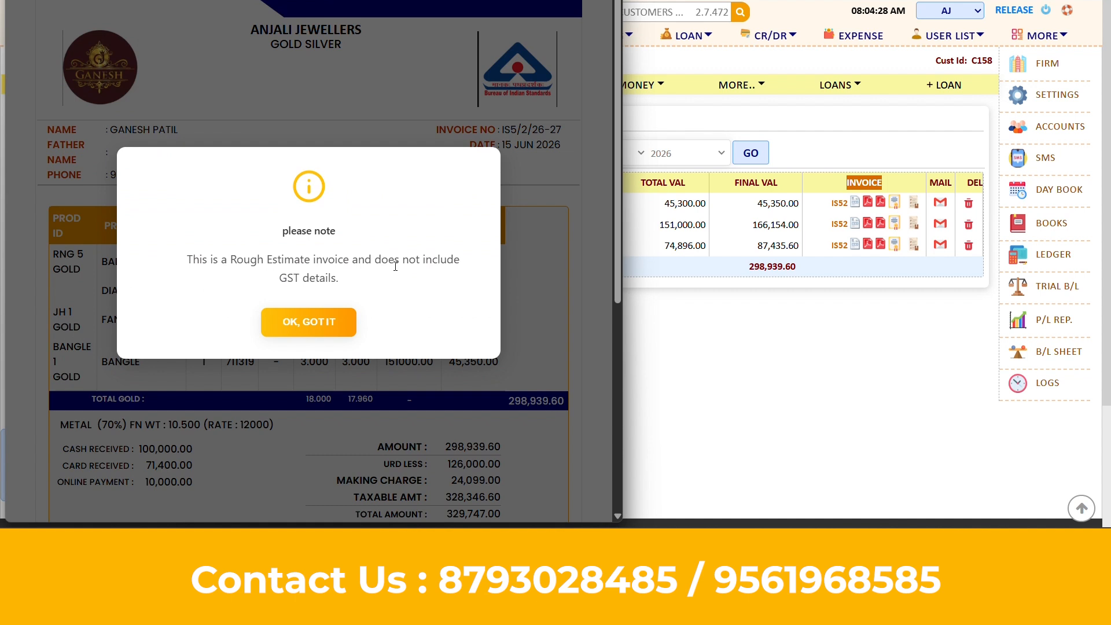
left_click(328, 322)
scroll(414, 311, "down", 3)
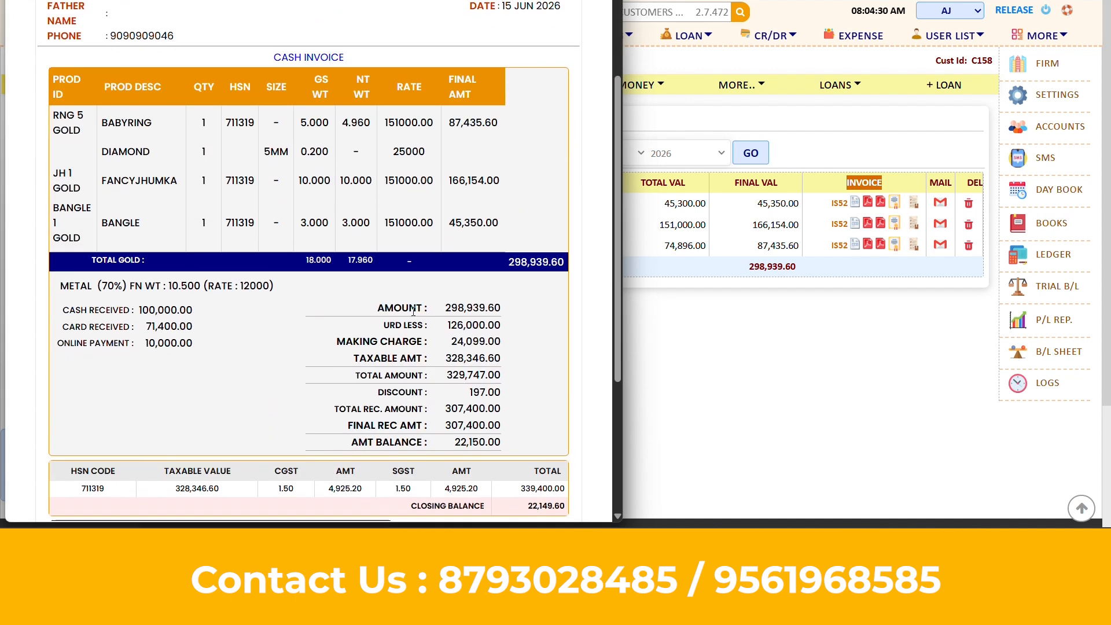
left_click_drag(408, 309, 508, 395)
left_click(508, 396)
scroll(502, 68, "up", 2)
scroll(498, 35, "up", 1)
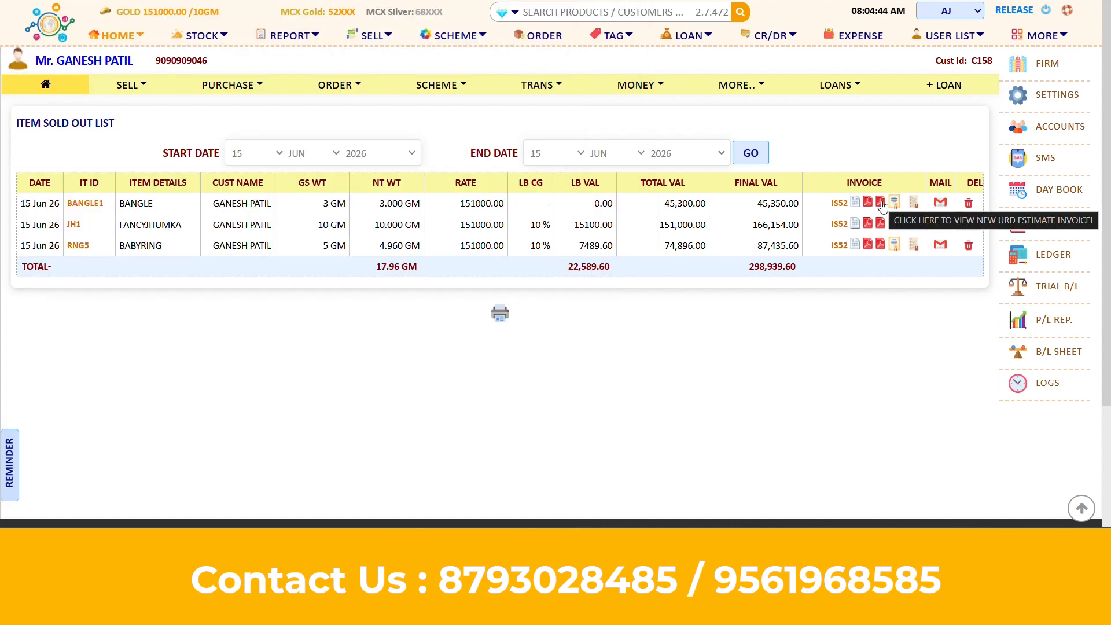
left_click(880, 203)
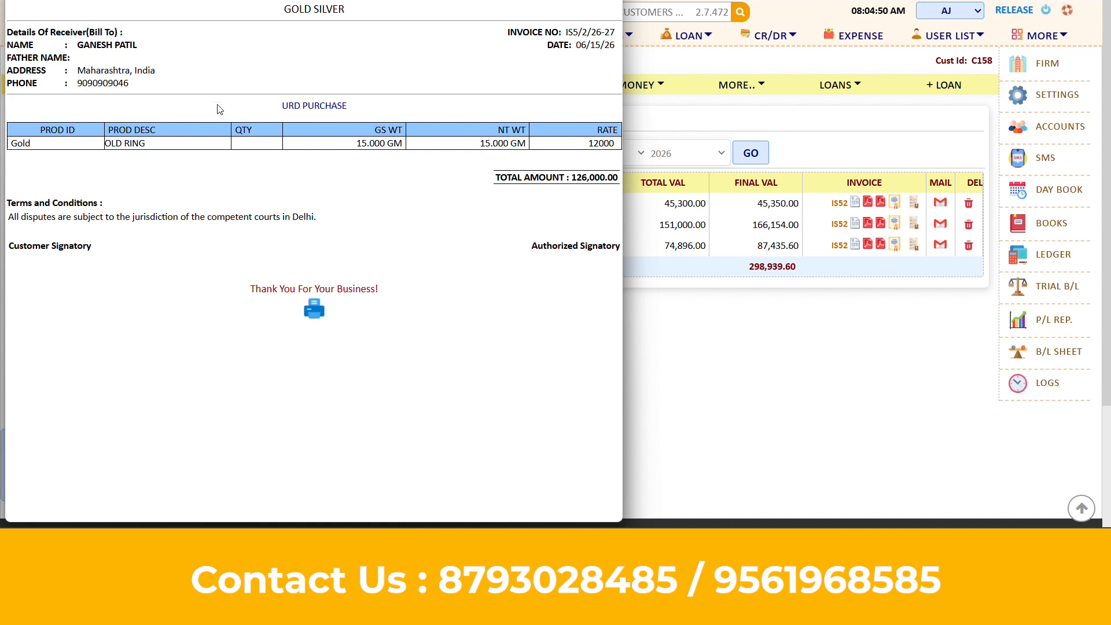
left_click(707, 395)
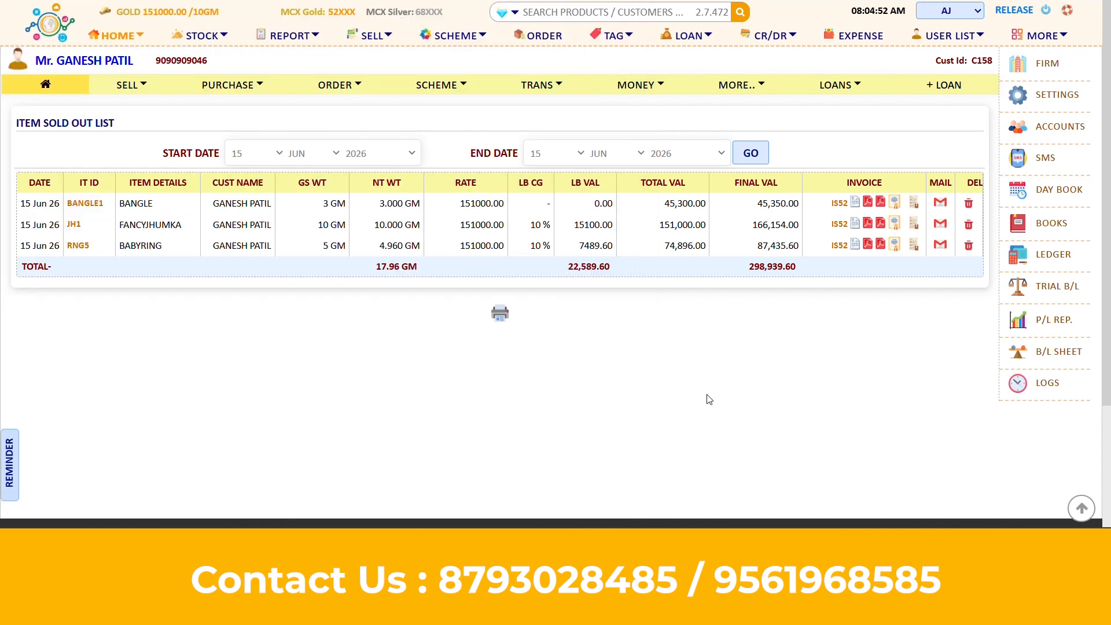
Print the bangle's diamond grading report
left_click(894, 201)
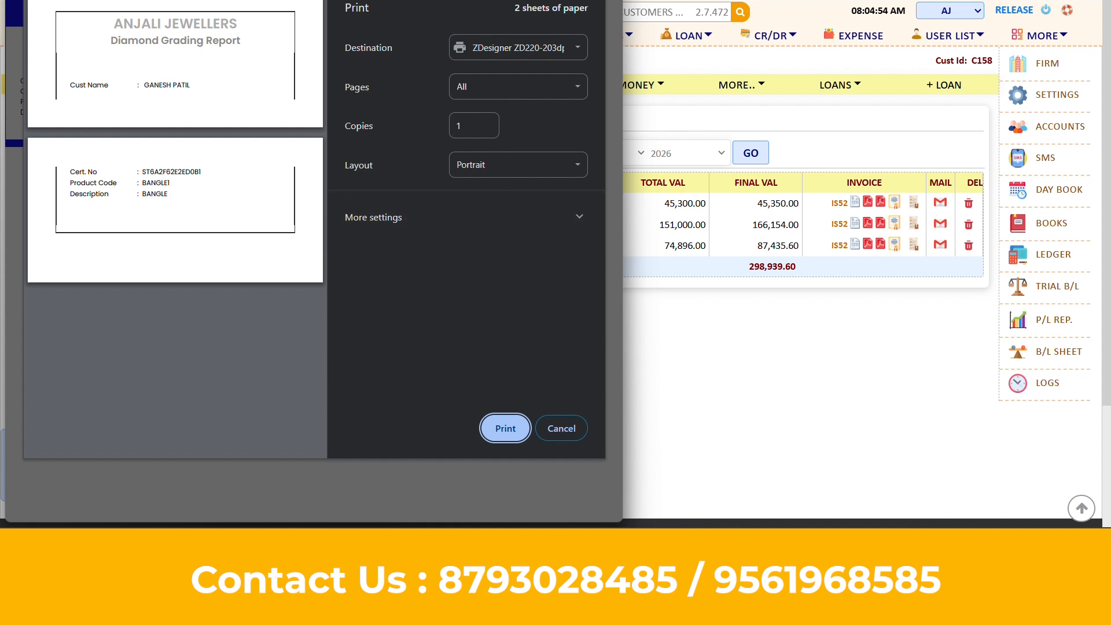
left_click(505, 428)
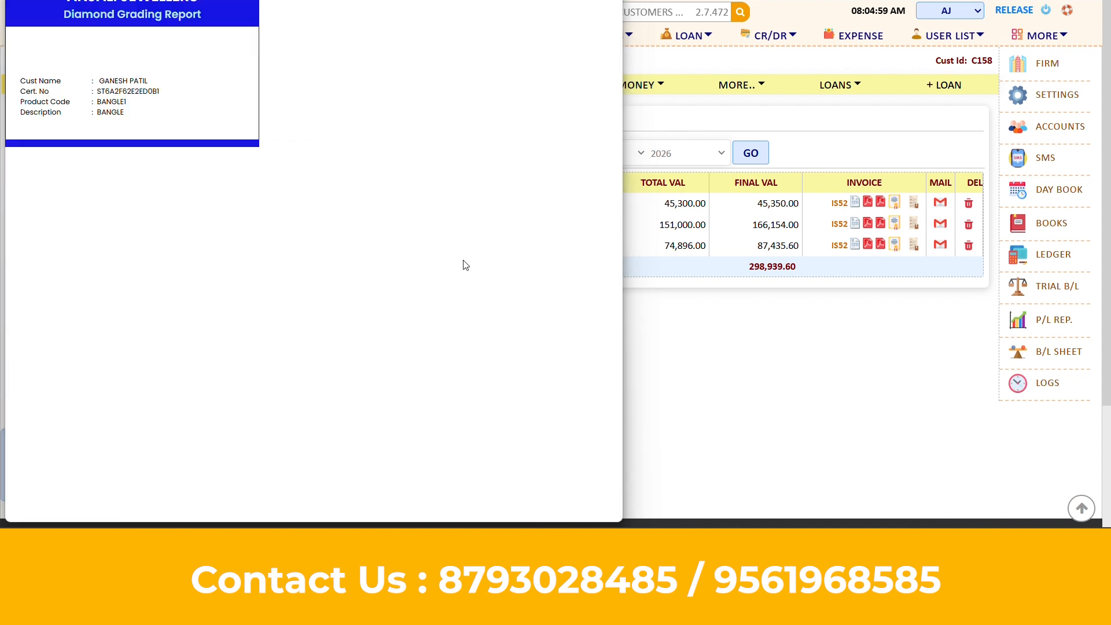
left_click(743, 357)
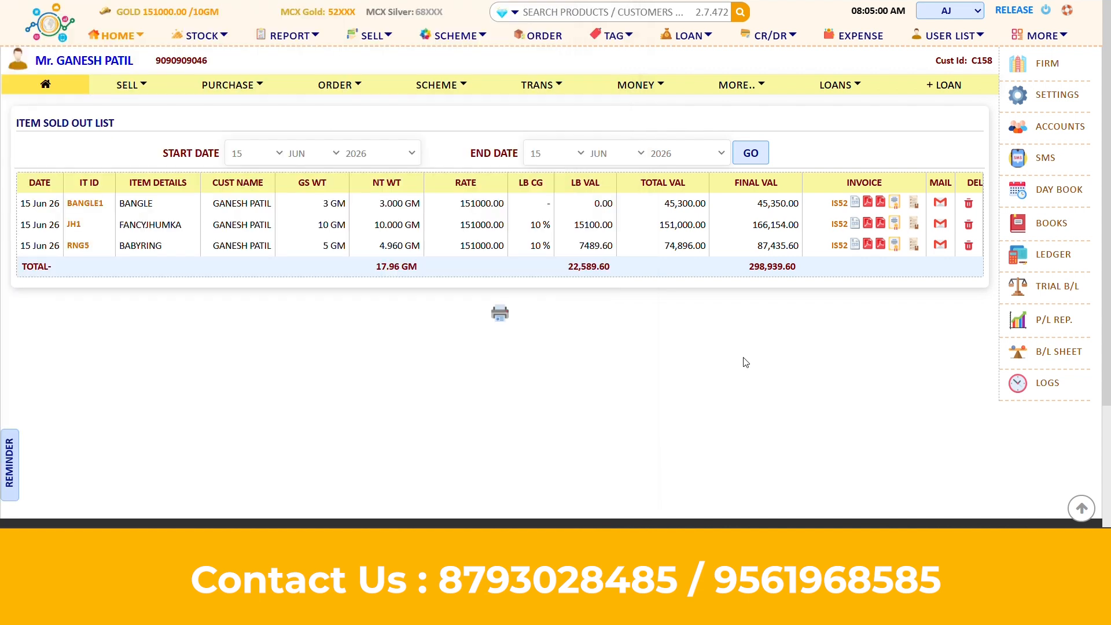
Check the IS52 delivery challan's transport mode, vehicle number and date fields, then close it
left_click(912, 202)
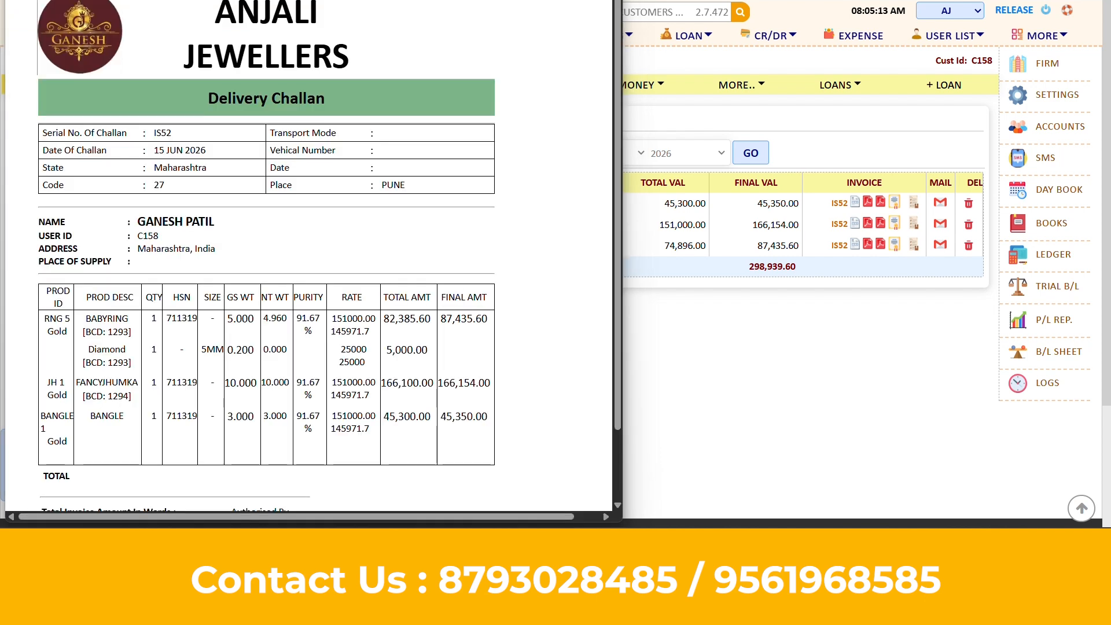
left_click(420, 138)
left_click(420, 151)
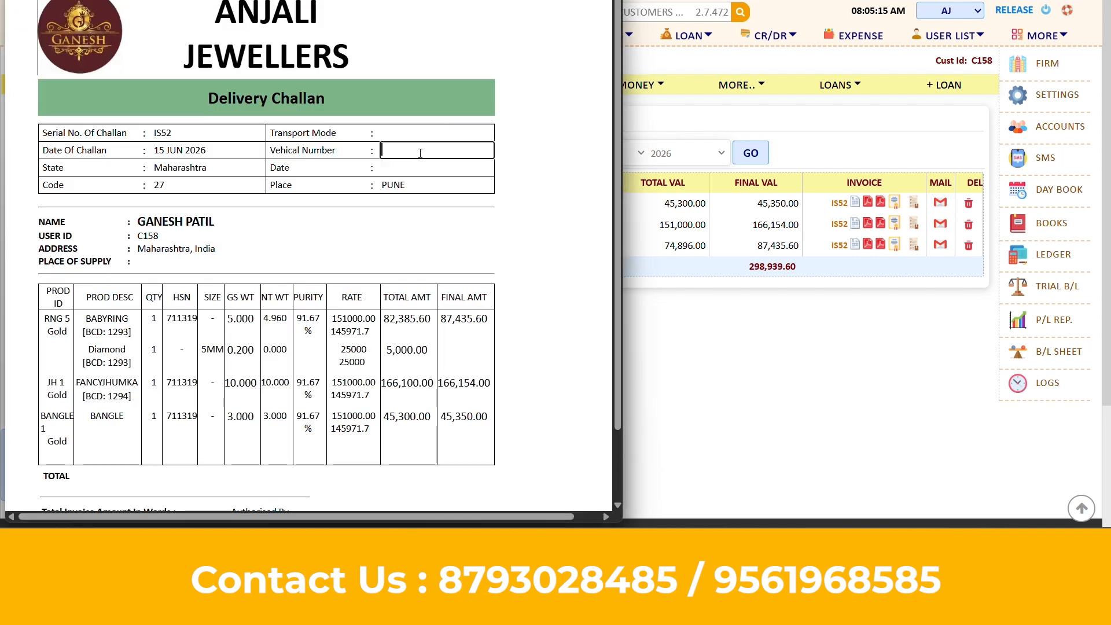
left_click(420, 166)
scroll(347, 266, "down", 2)
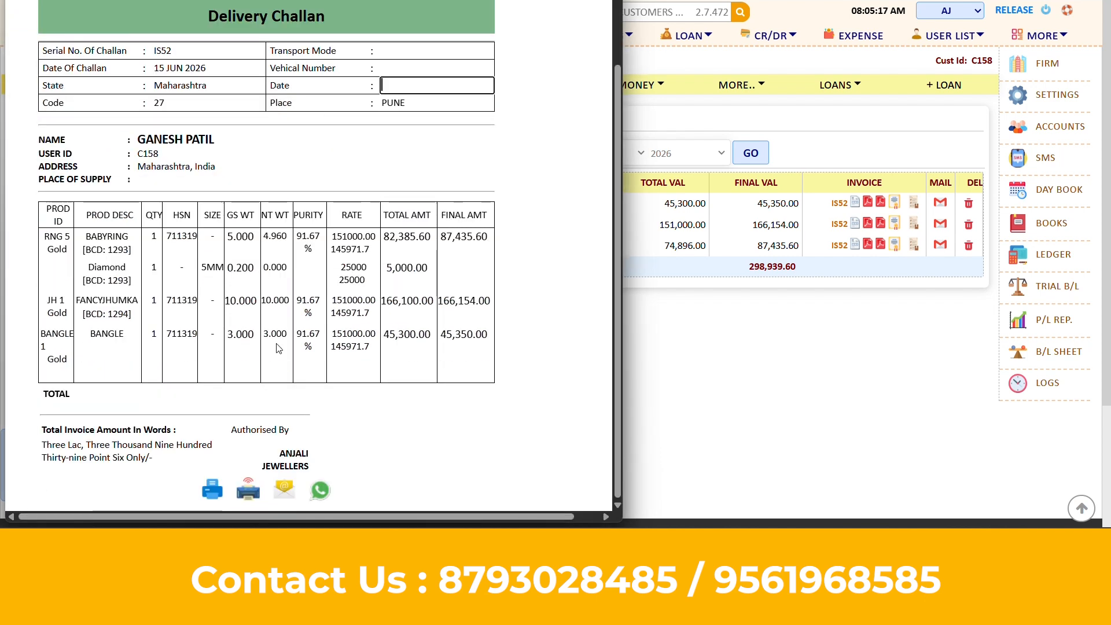
scroll(373, 321, "up", 2)
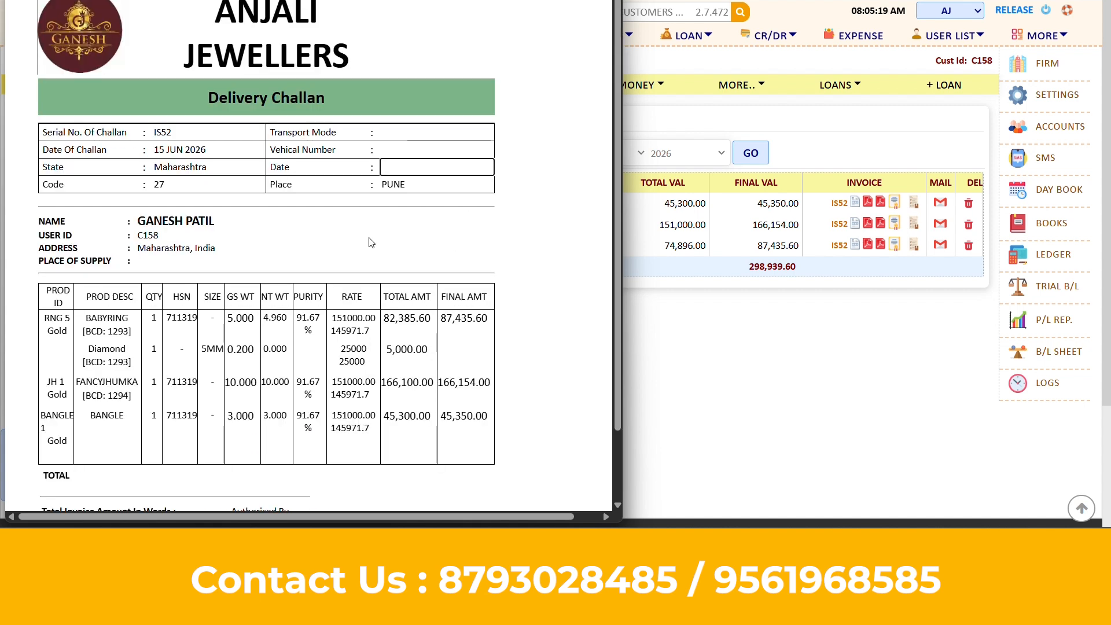
key("alt+F4")
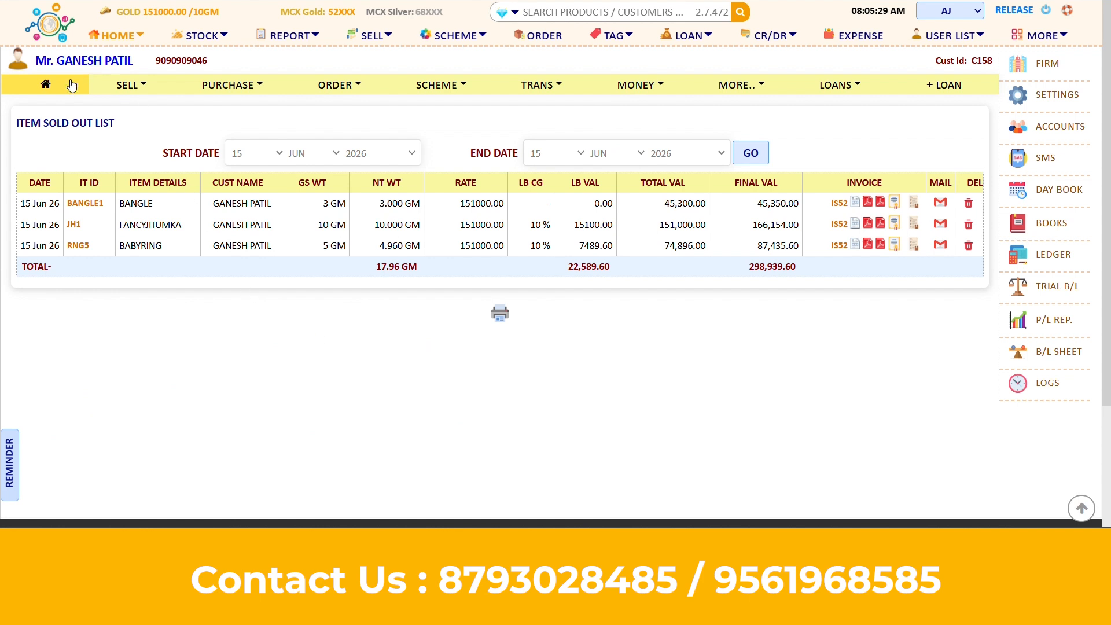
Confirm the 32,000.00 udhaar balance on IUM52, then go home to the Udhaar Panel
left_click(46, 85)
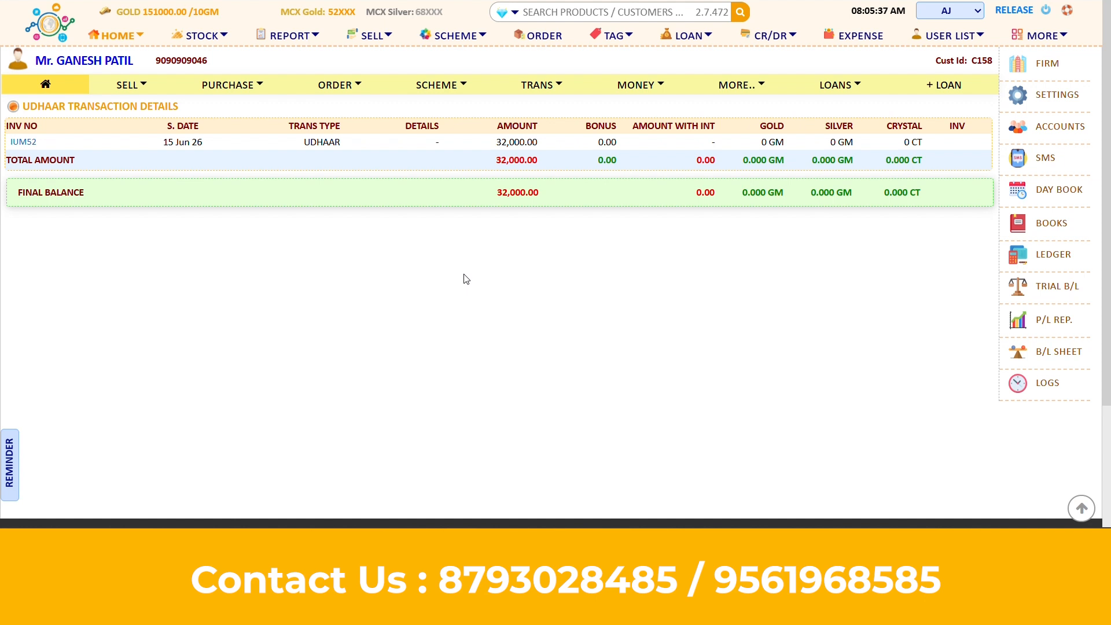
left_click_drag(498, 192, 553, 208)
left_click(552, 207)
left_click(26, 148)
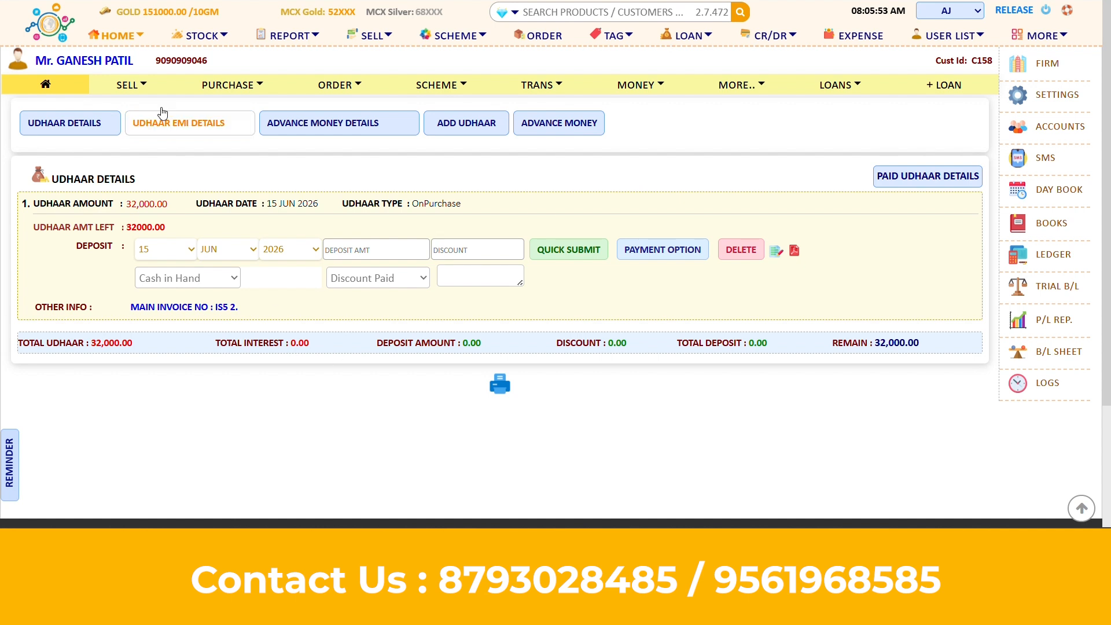
left_click(115, 37)
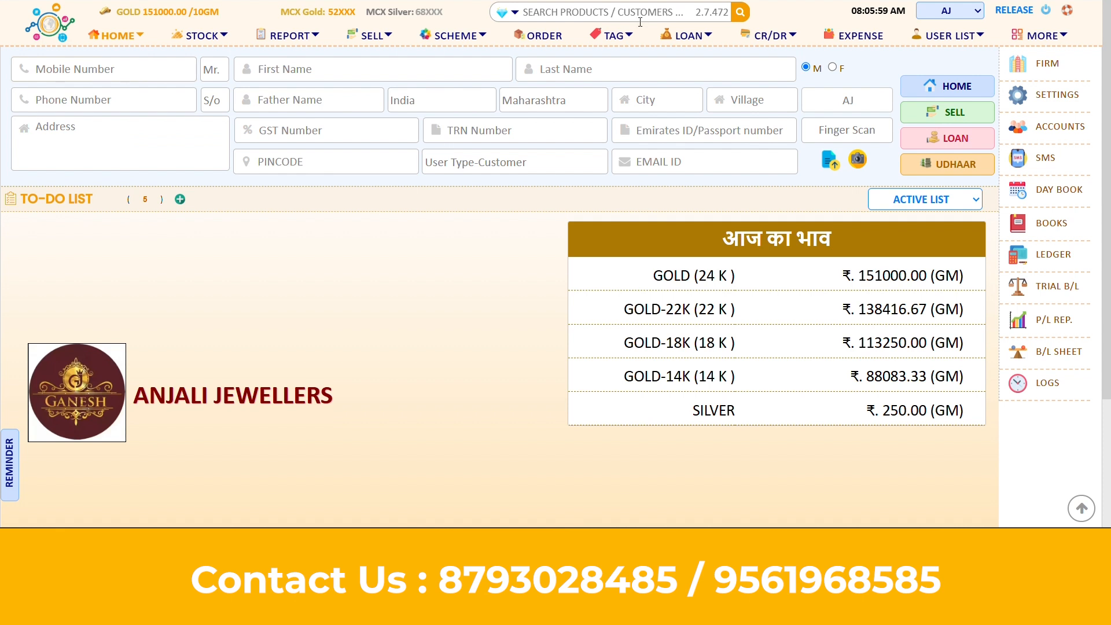
left_click(771, 39)
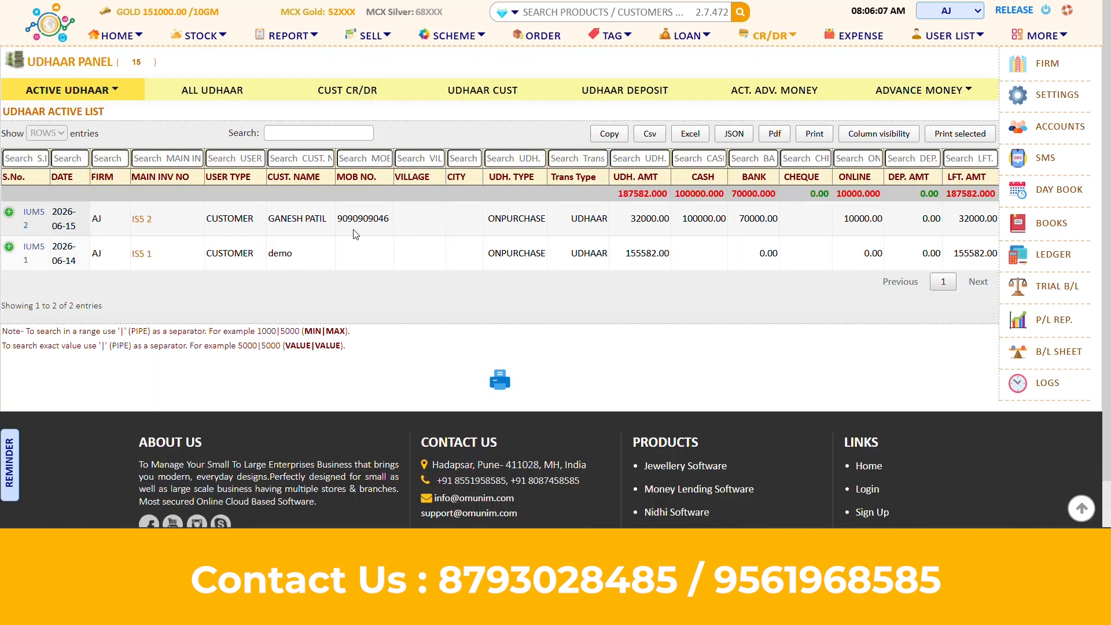
Select the customer's Active Udhaar row and open its IS52 udhaar details
left_click(355, 234)
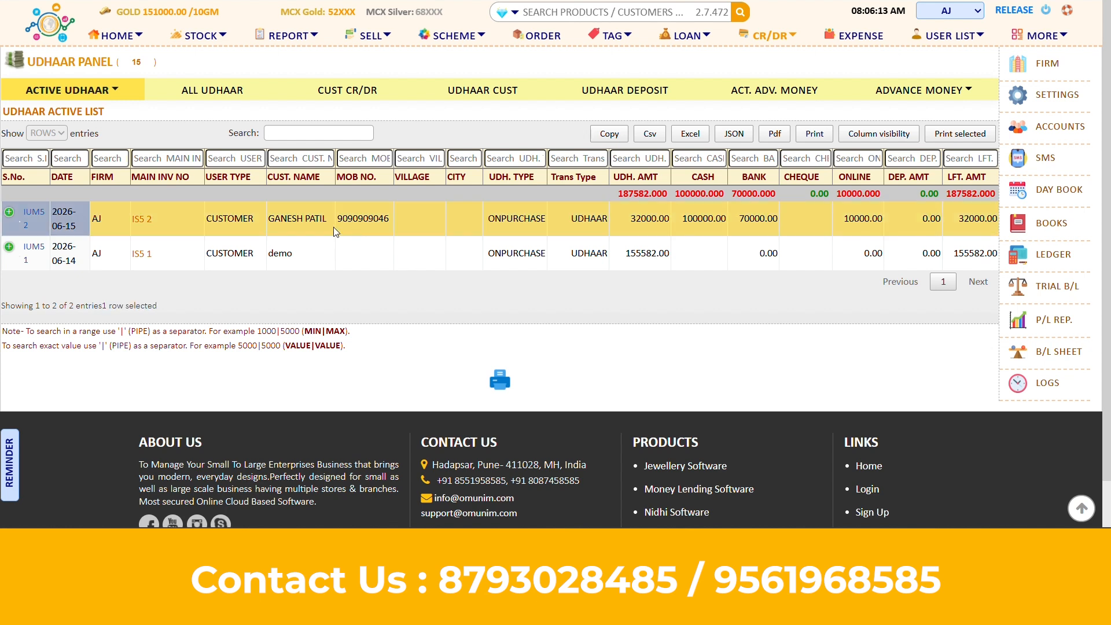
left_click(32, 216)
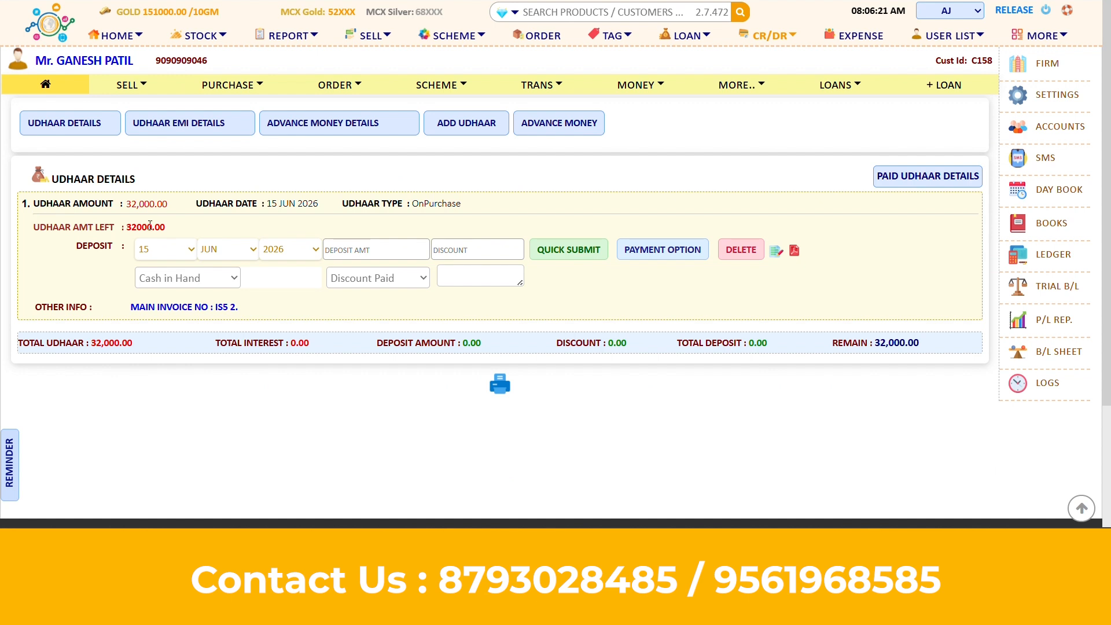
left_click(214, 252)
Deposit 32,000.00 online for June against the IS52 udhaar with CGST unchecked
left_click(215, 256)
left_click(356, 253)
type("32000")
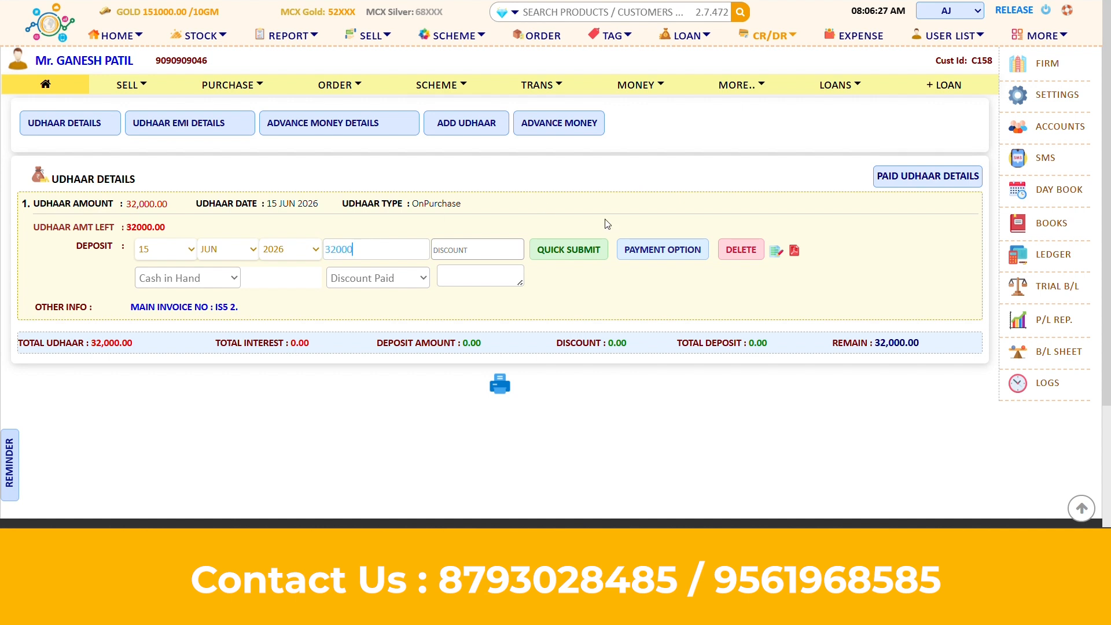
left_click(663, 250)
scroll(665, 220, "down", 2)
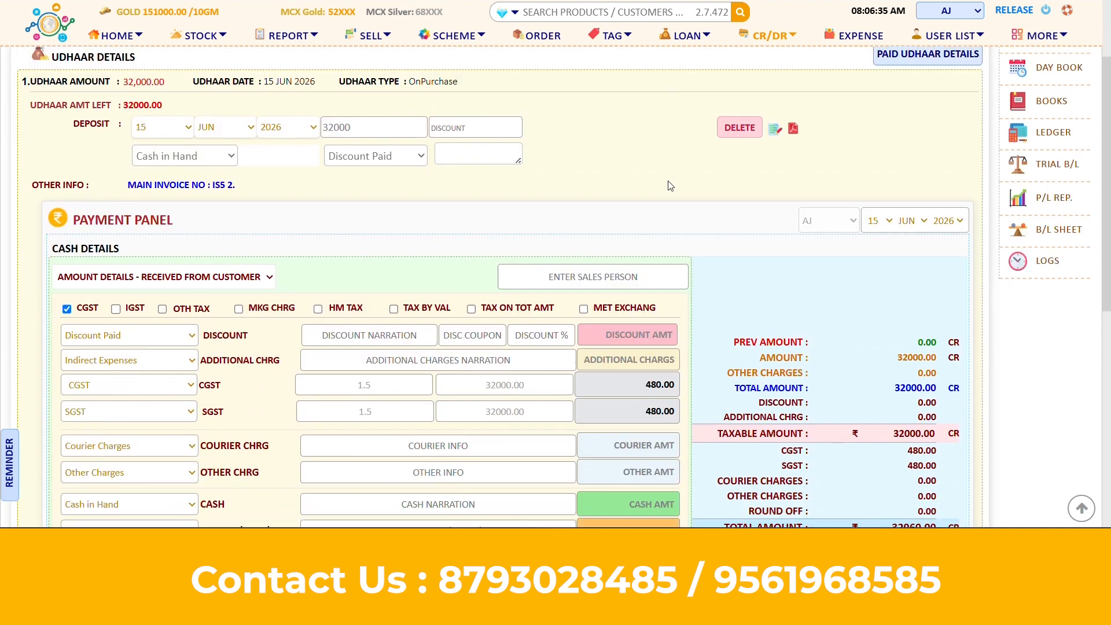
scroll(670, 186, "down", 3)
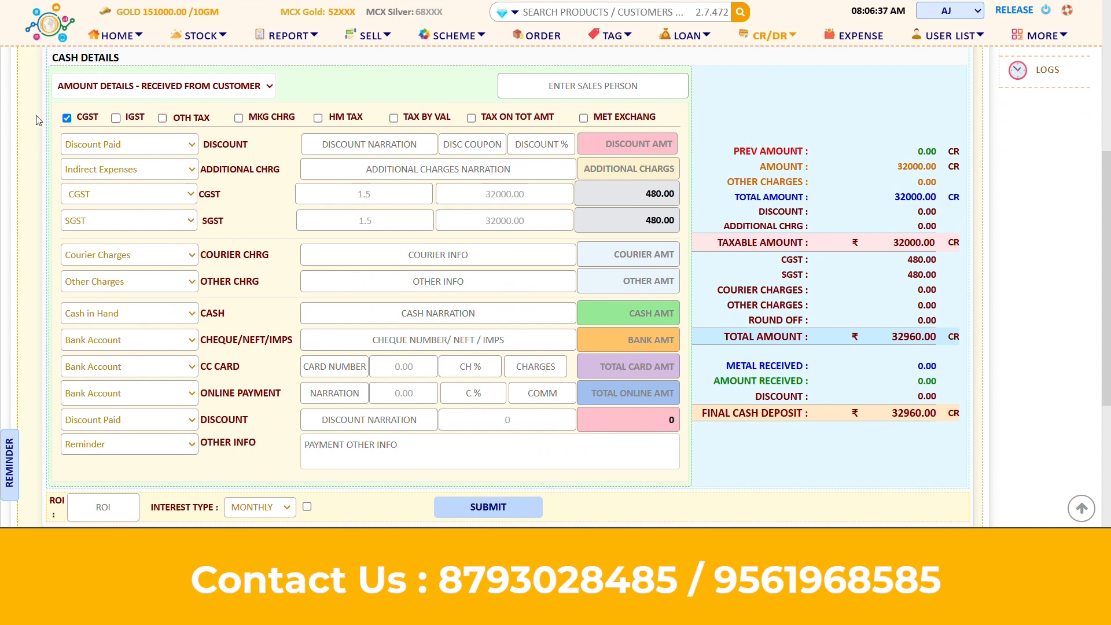
left_click(67, 118)
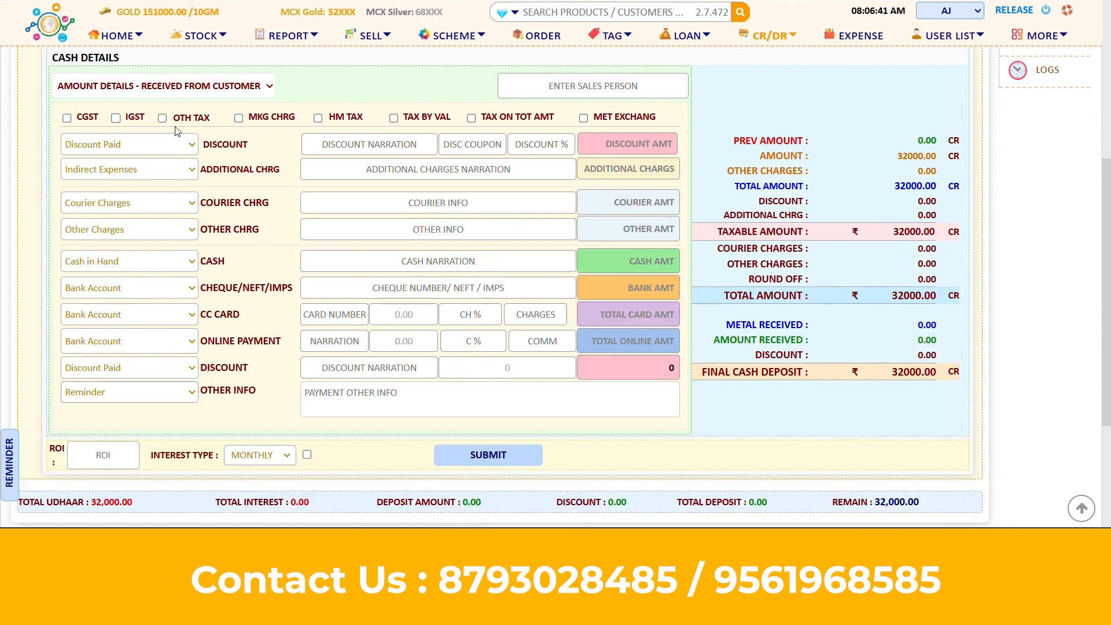
scroll(649, 283, "down", 1)
type("32000")
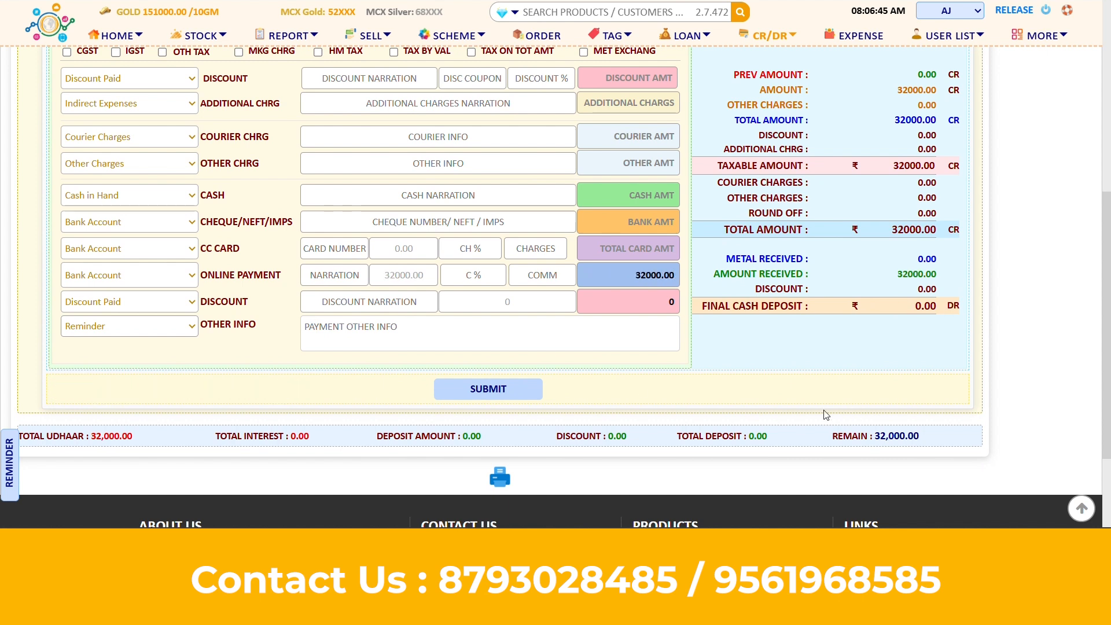
left_click(470, 395)
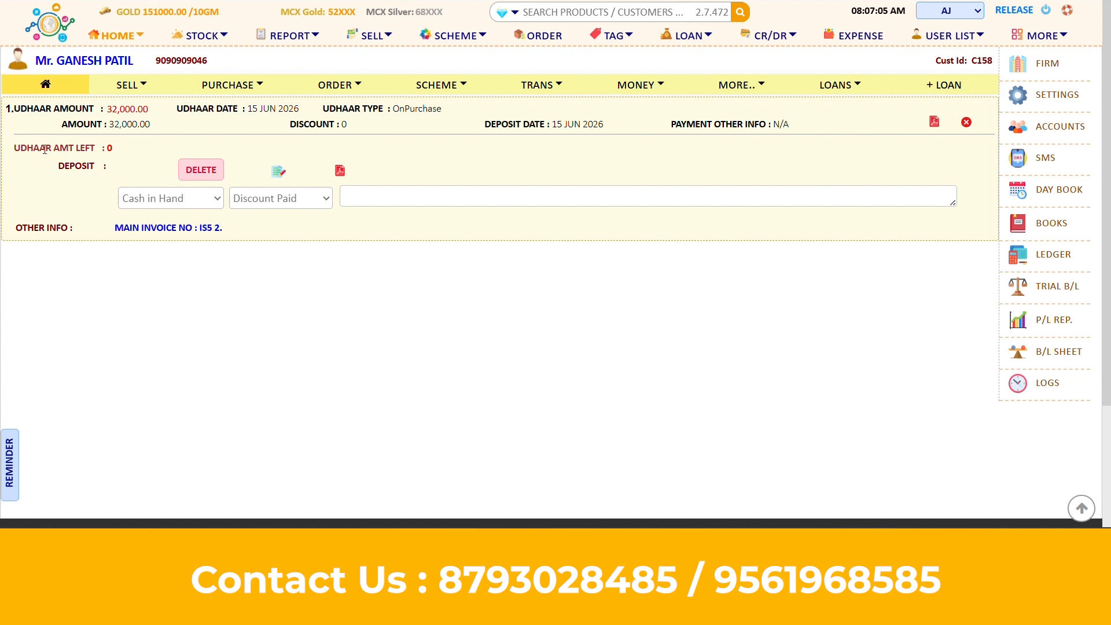
Verify 0 udhaar remains, view the deposit invoice, and return to the active udhaar list
left_click_drag(46, 148, 113, 149)
left_click(111, 148)
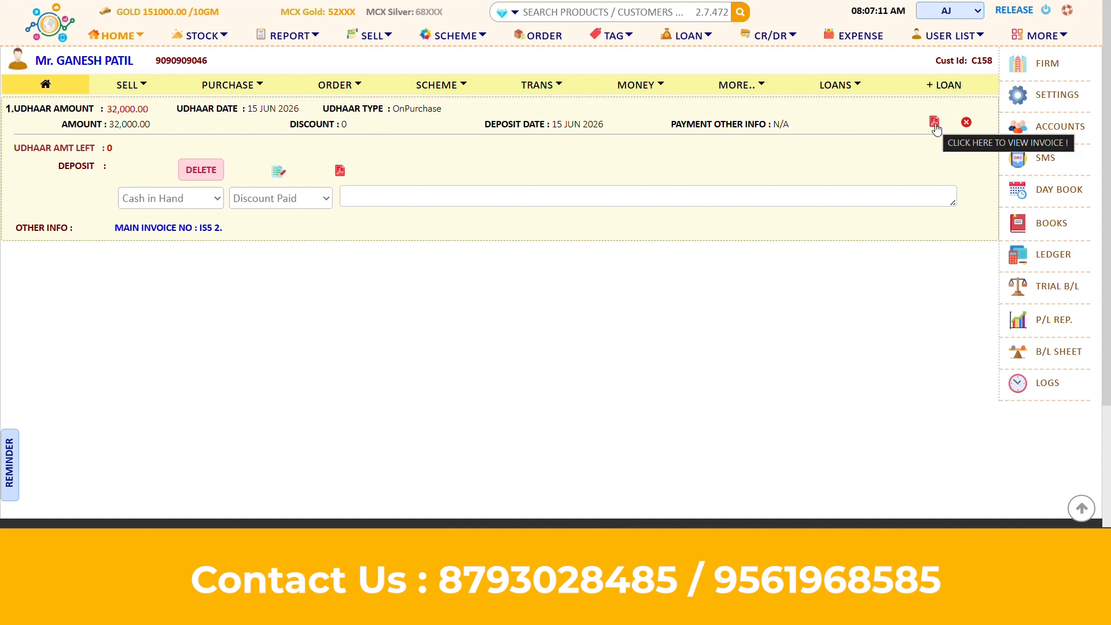
left_click(934, 124)
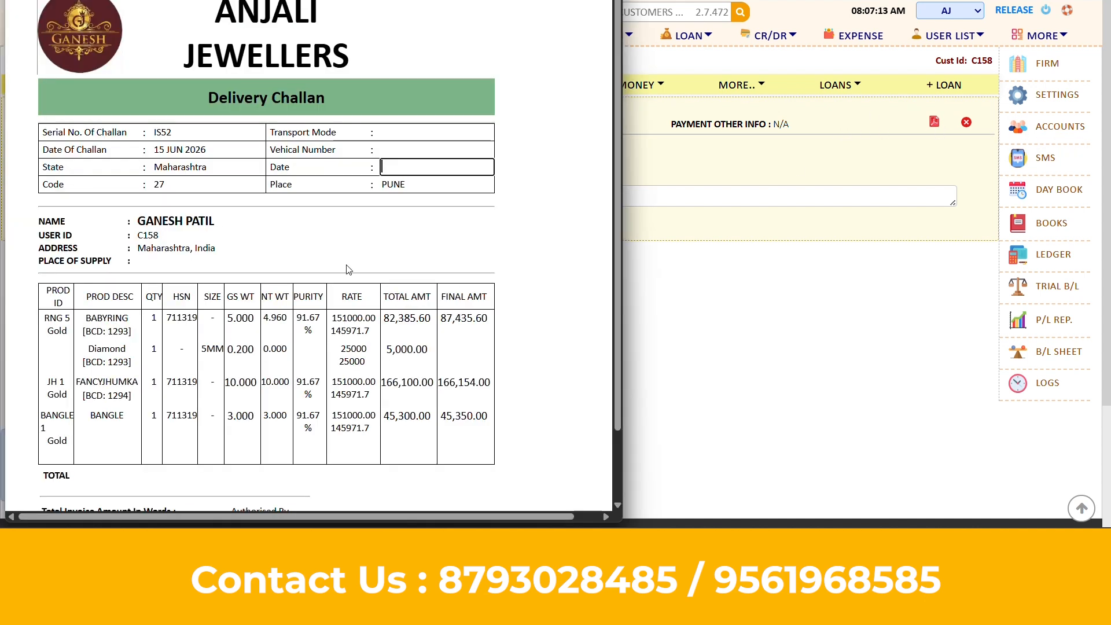
scroll(438, 232, "down", 2)
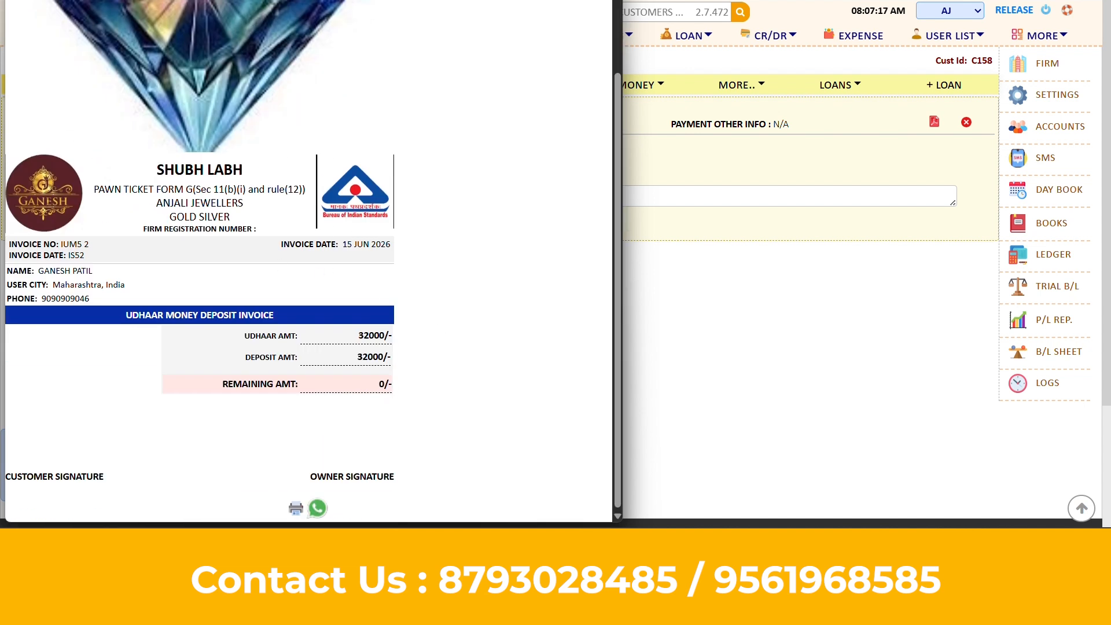
left_click(607, 1)
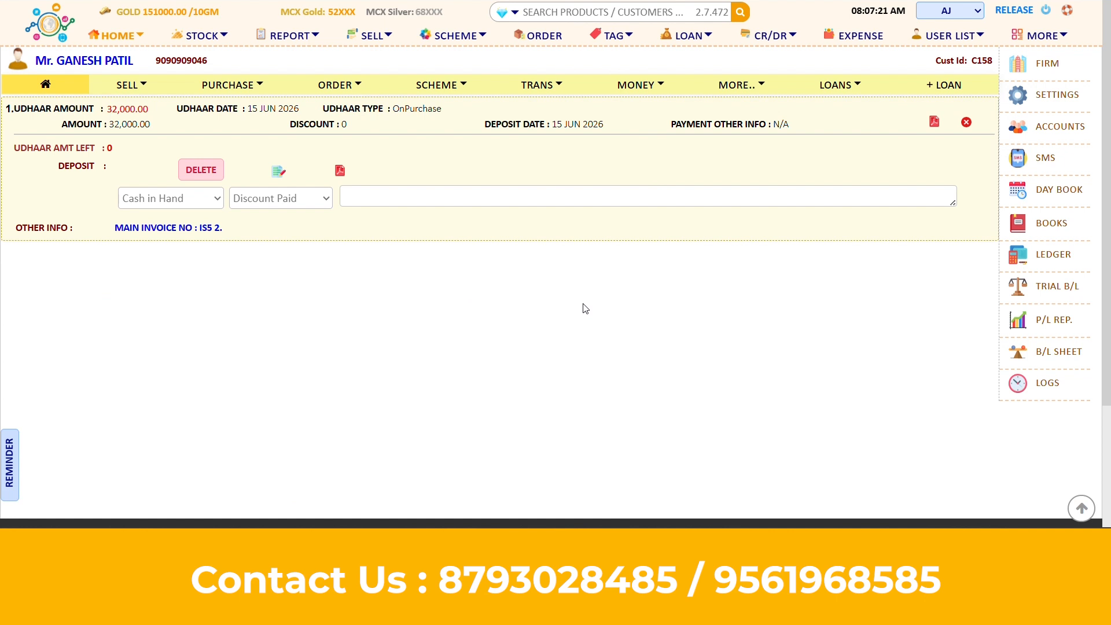
left_click(777, 42)
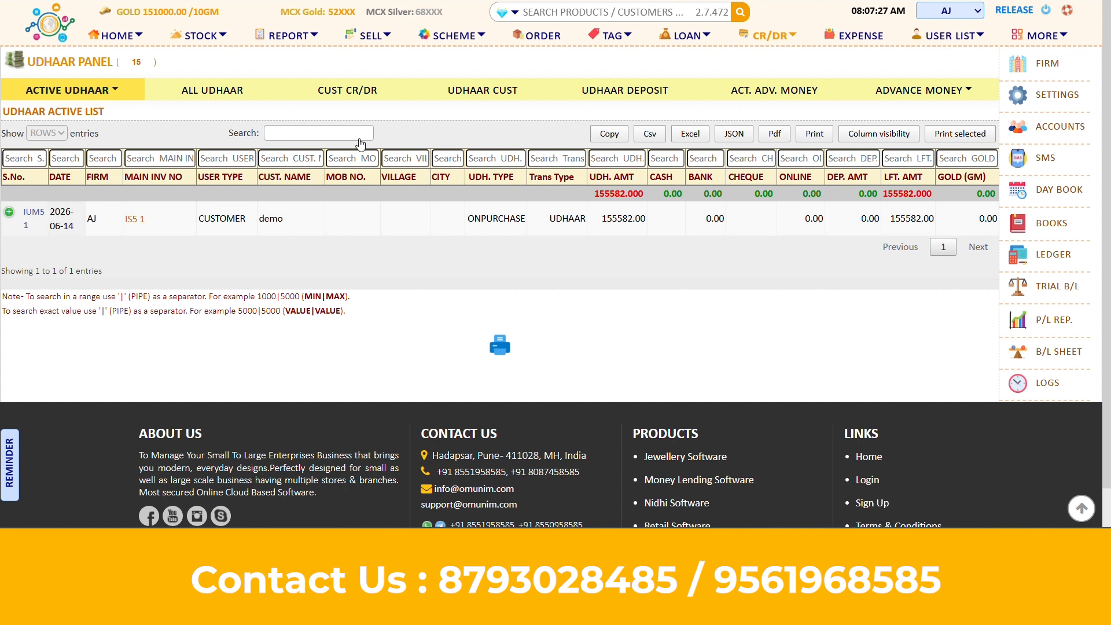
Show the Udhaar Deposit list with the 32,000.00 online deposit, then click the product search box
left_click(644, 97)
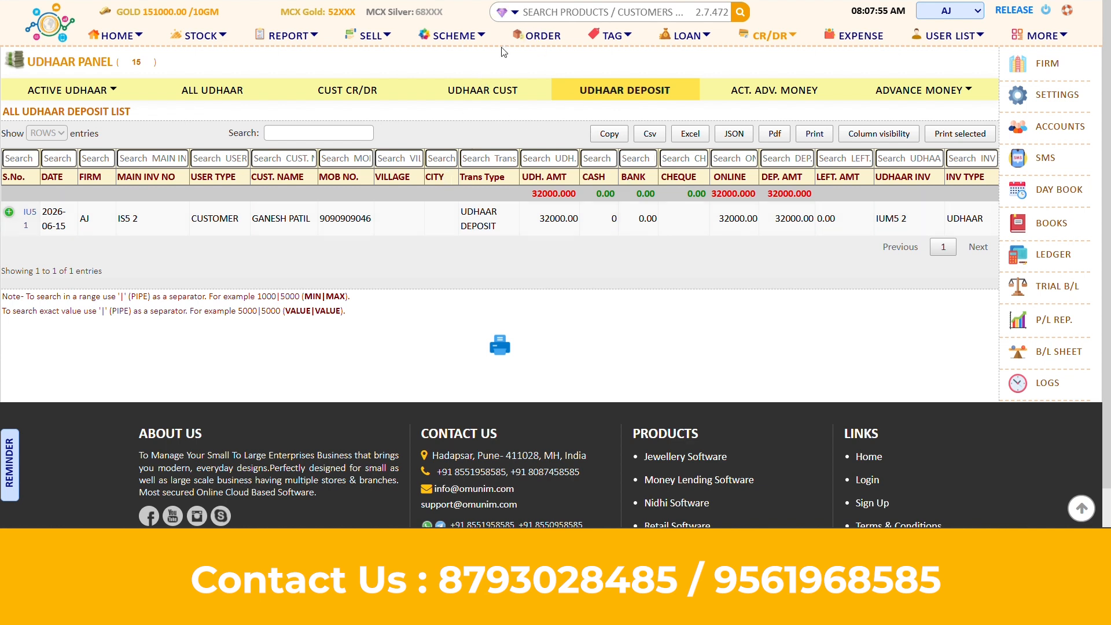
left_click(540, 15)
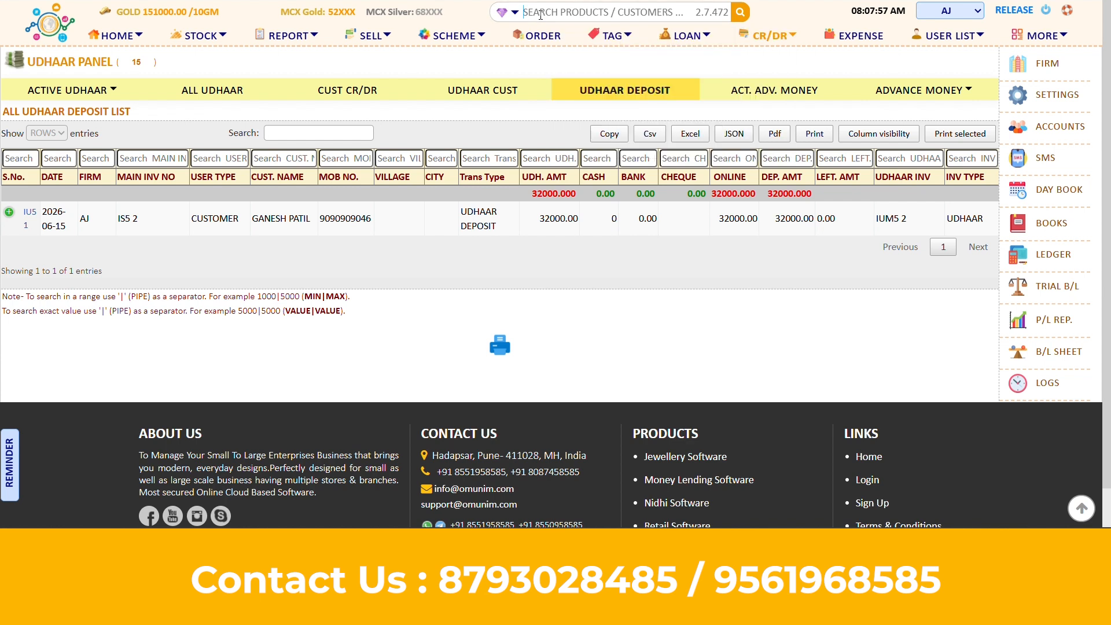
Look up the item with barcode 1293, then leave the item details for the home screen
type("1293")
key("Return")
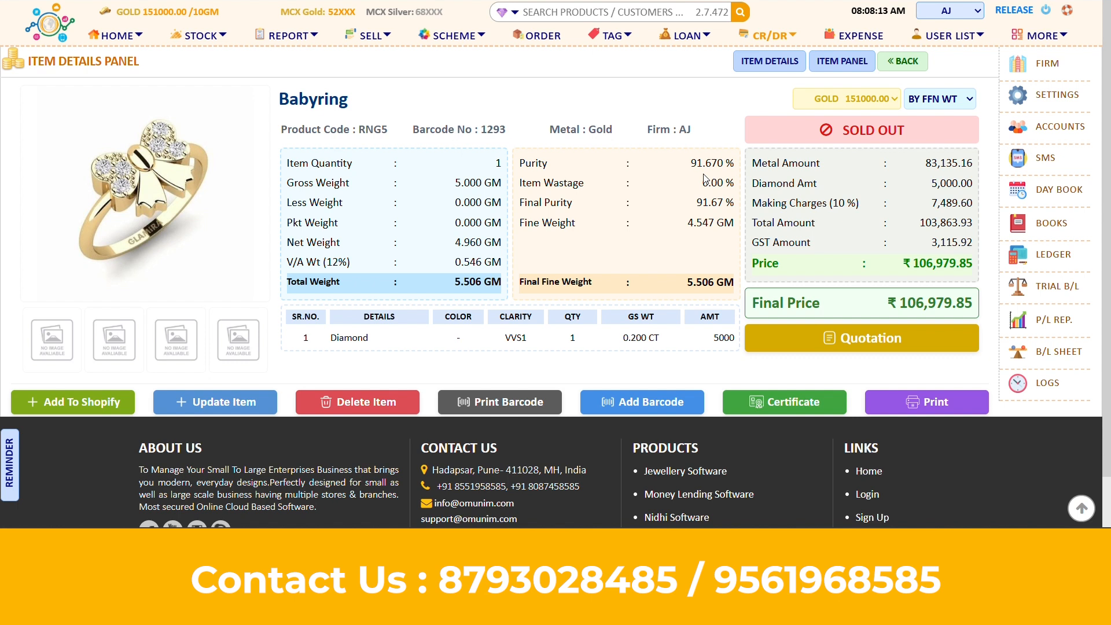
left_click(965, 44)
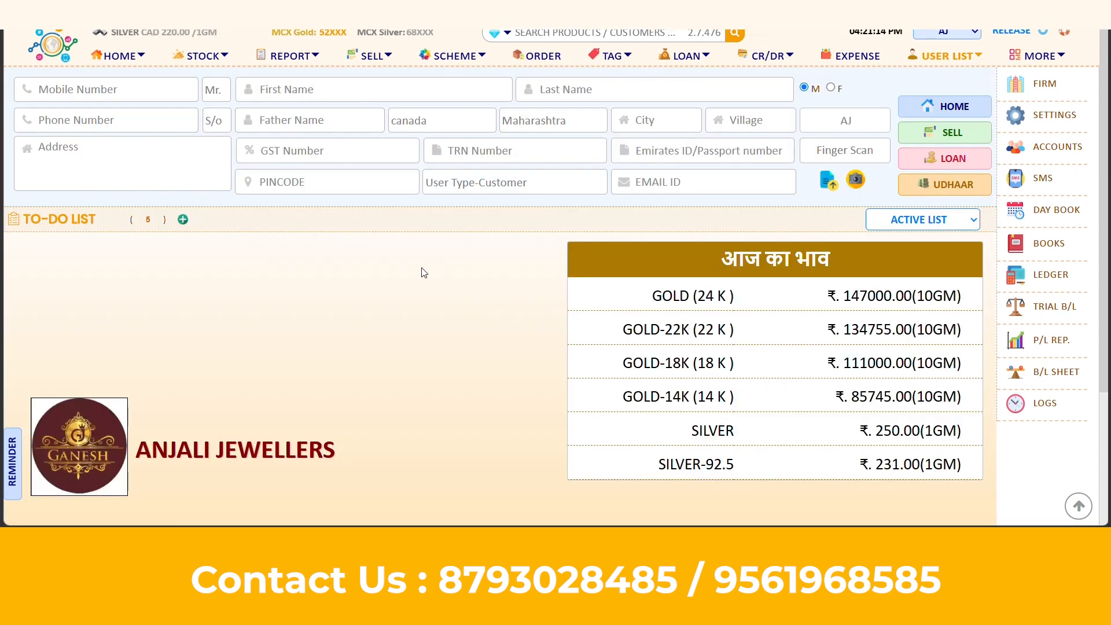
Open the customer's saved info from the user list and start editing it
left_click(947, 59)
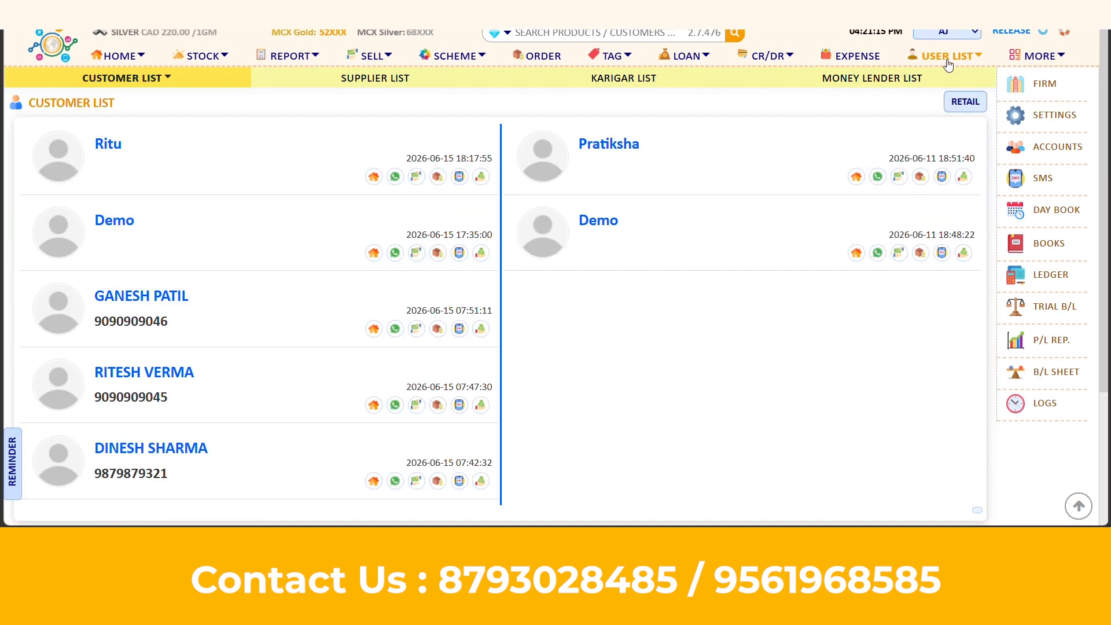
left_click(144, 301)
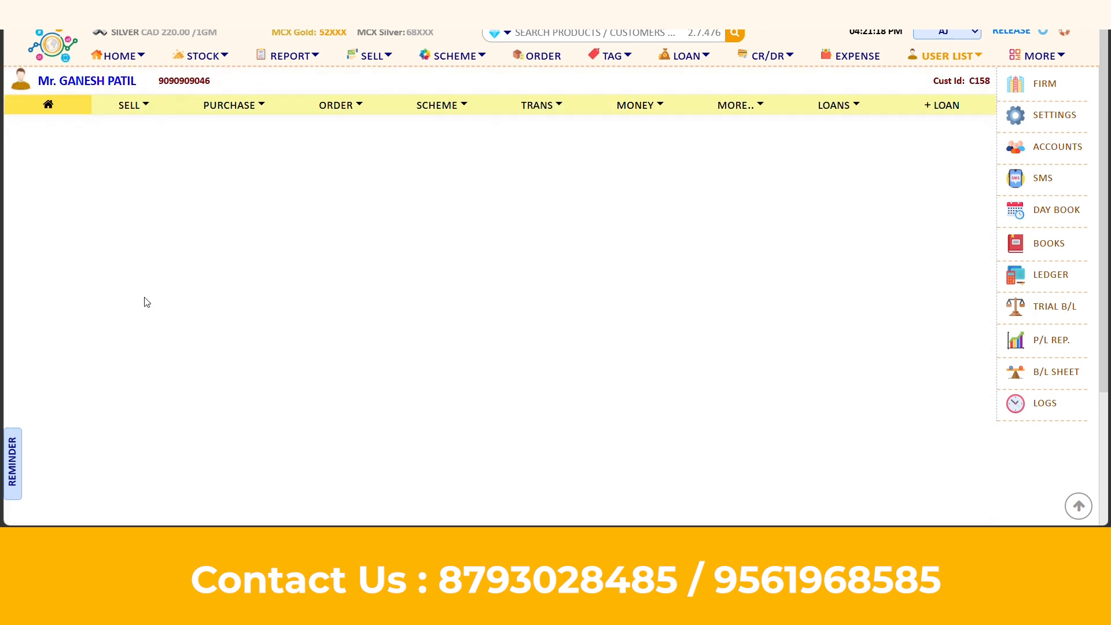
left_click(89, 86)
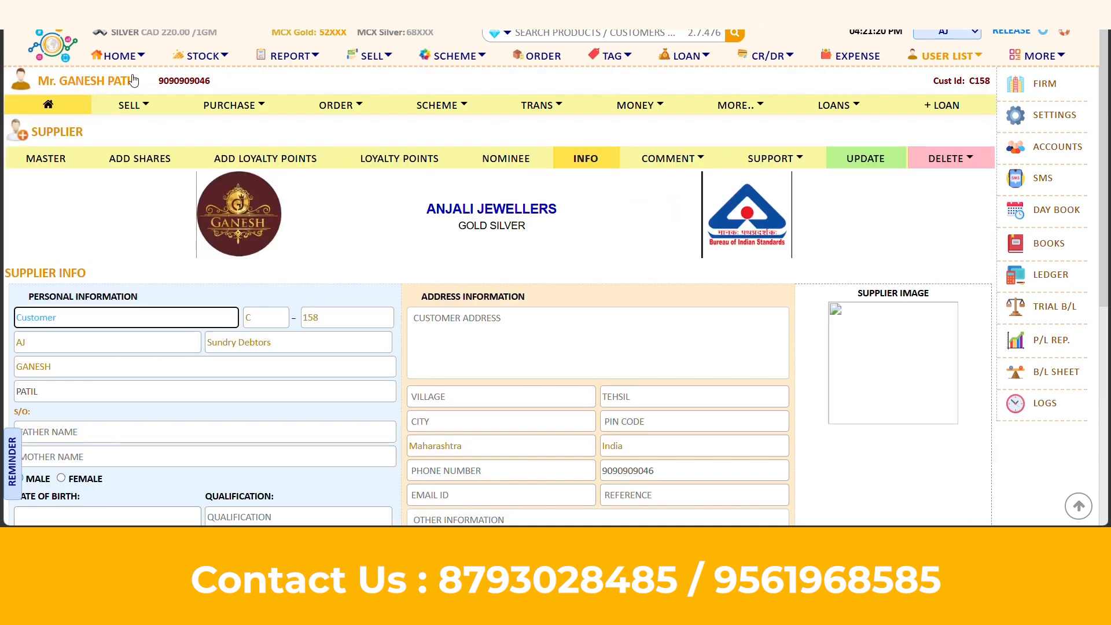
left_click(867, 159)
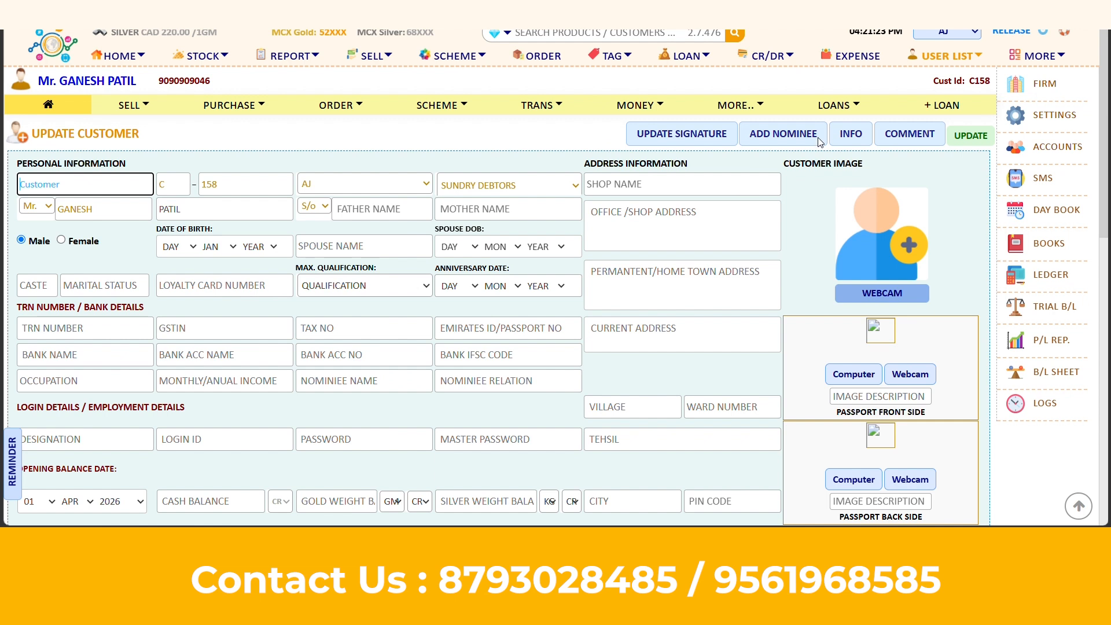
scroll(540, 298, "down", 3)
scroll(540, 298, "up", 3)
scroll(470, 380, "down", 3)
Replace the customer's phone number with the new number and save the customer
left_click(504, 356)
key("BackSpace")
key("BackSpace")
key("BackSpace")
key("BackSpace")
key("BackSpace")
key("BackSpace")
key("BackSpace")
key("BackSpace")
type("99999999")
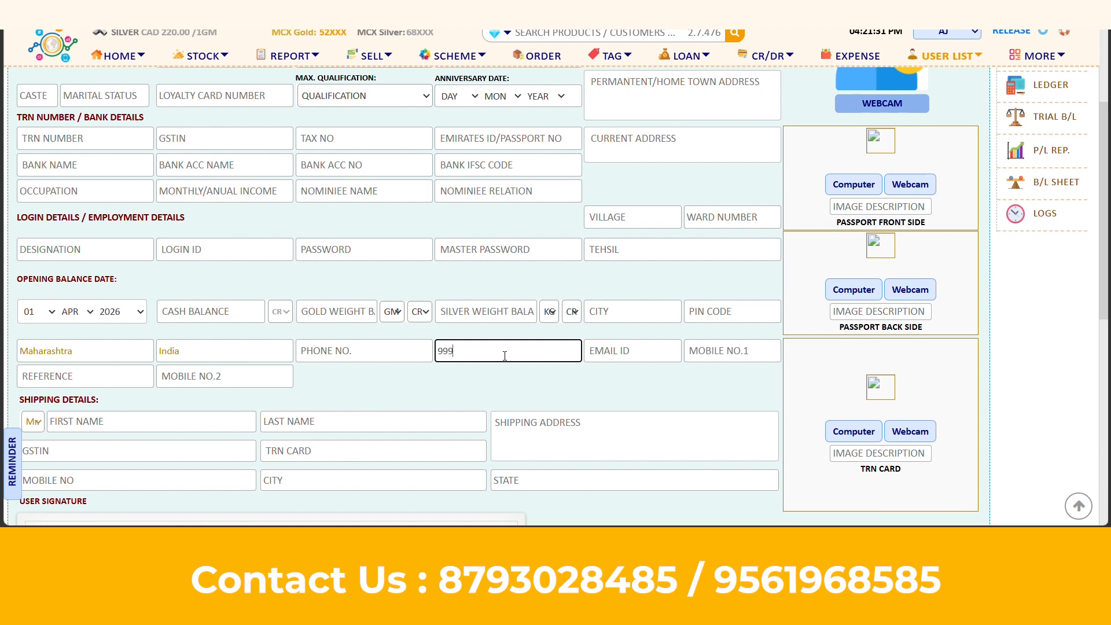
scroll(504, 356, "down", 5)
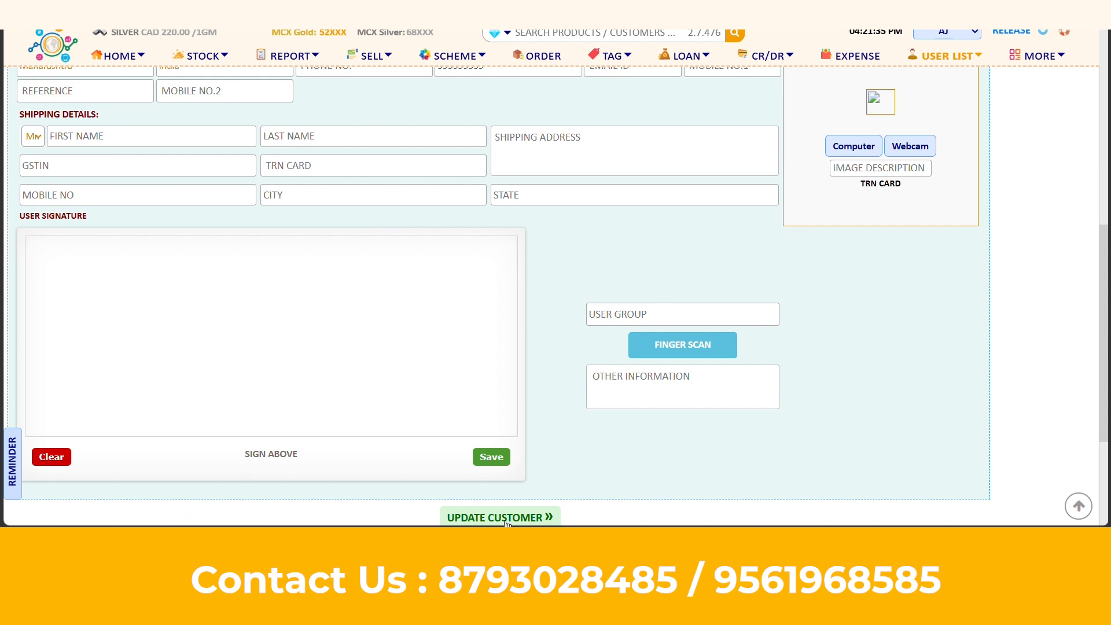
left_click(504, 518)
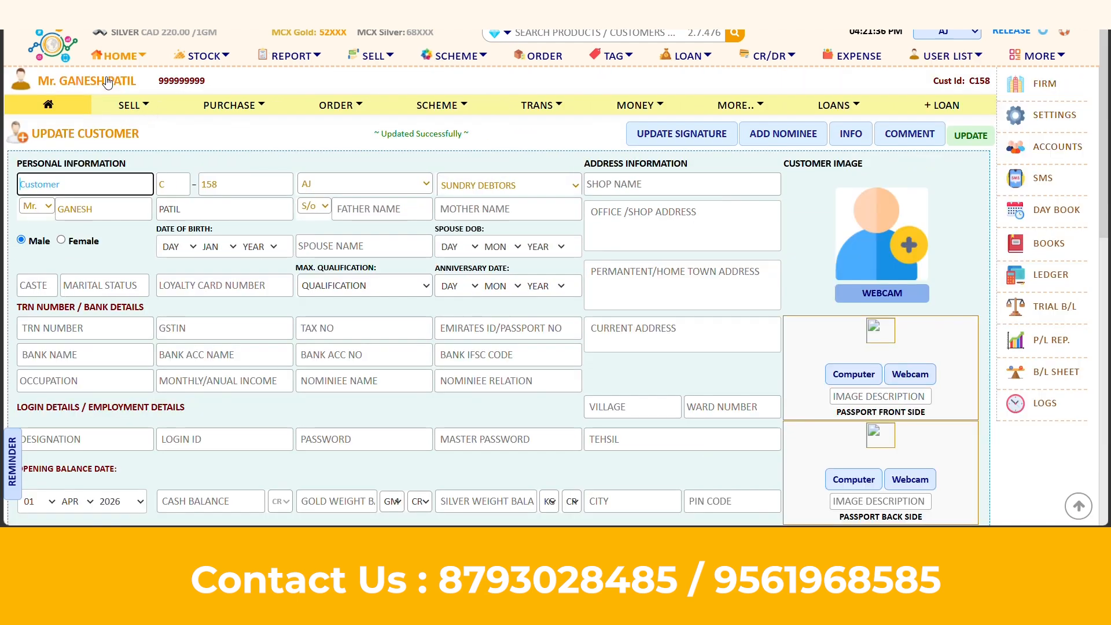
Return to the customer's info page, check the delete options, then open the account page
left_click(61, 82)
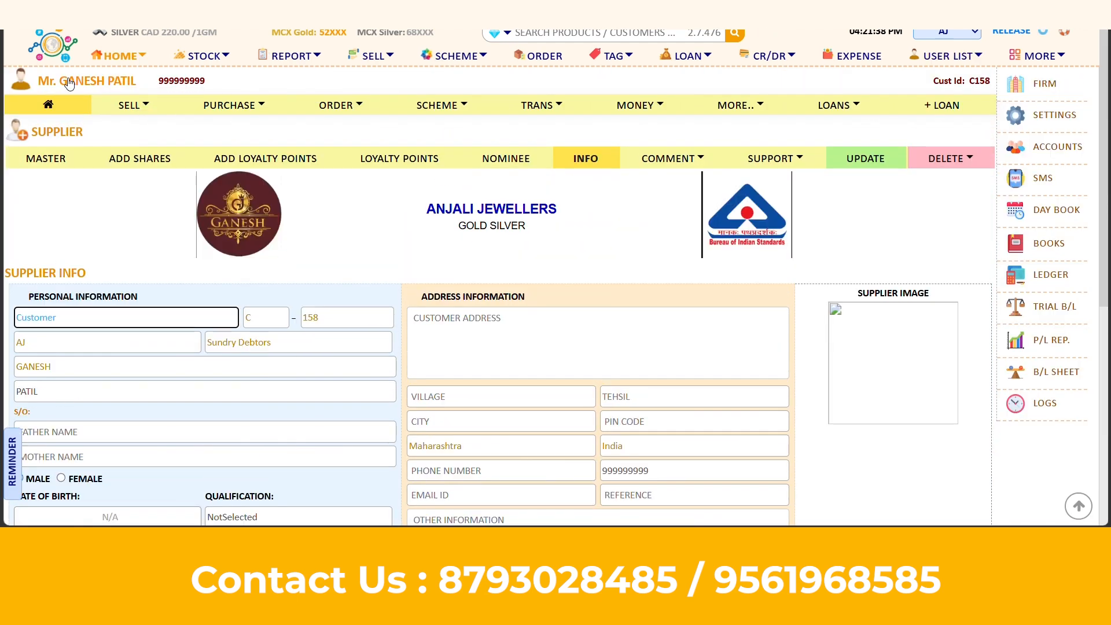
left_click(972, 163)
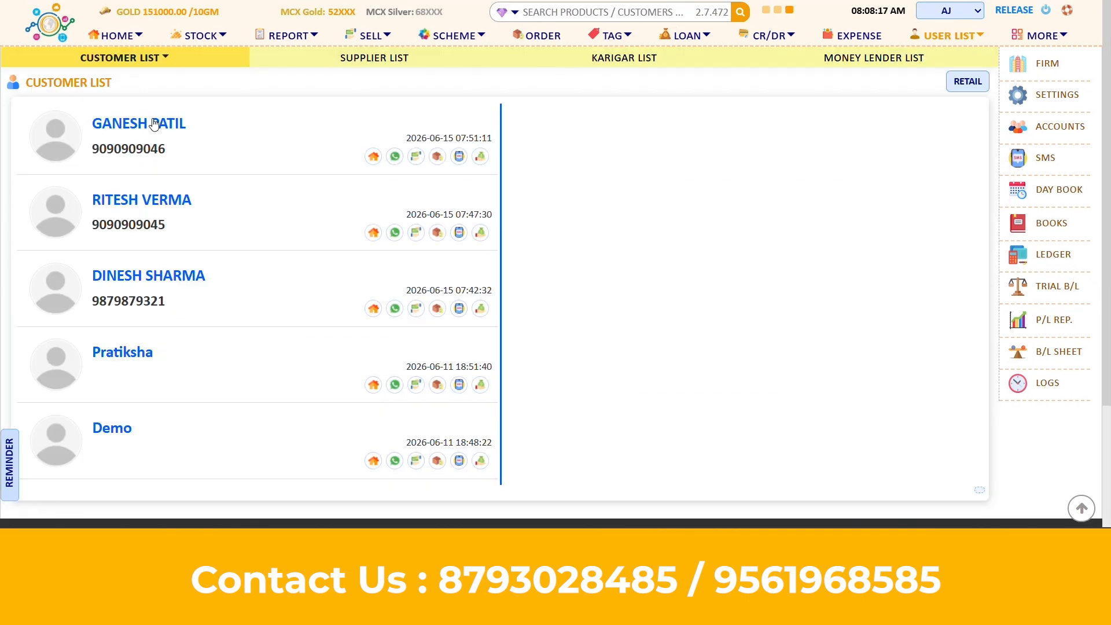
left_click(155, 123)
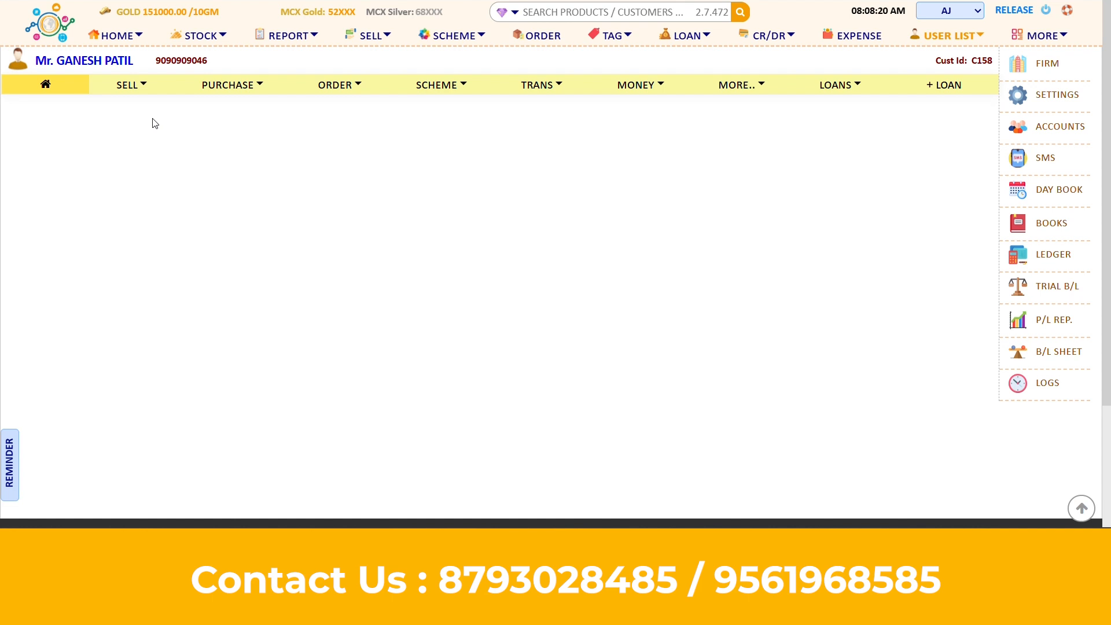
List the customer's sold items with start year 2025, then open the Sell / Purchase Panel
left_click(144, 88)
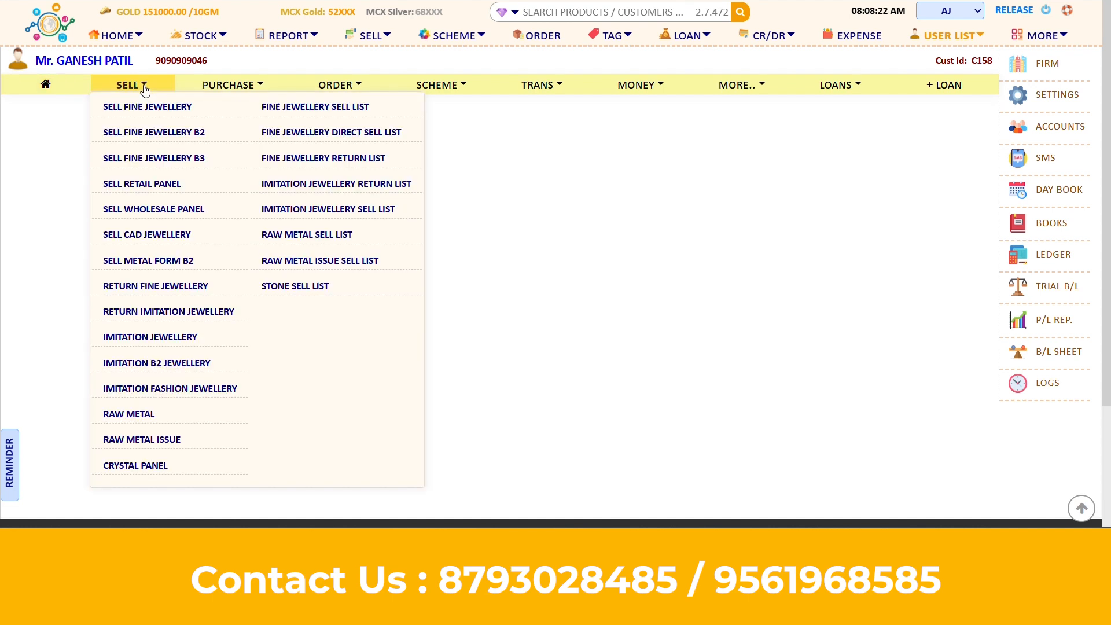
left_click(331, 111)
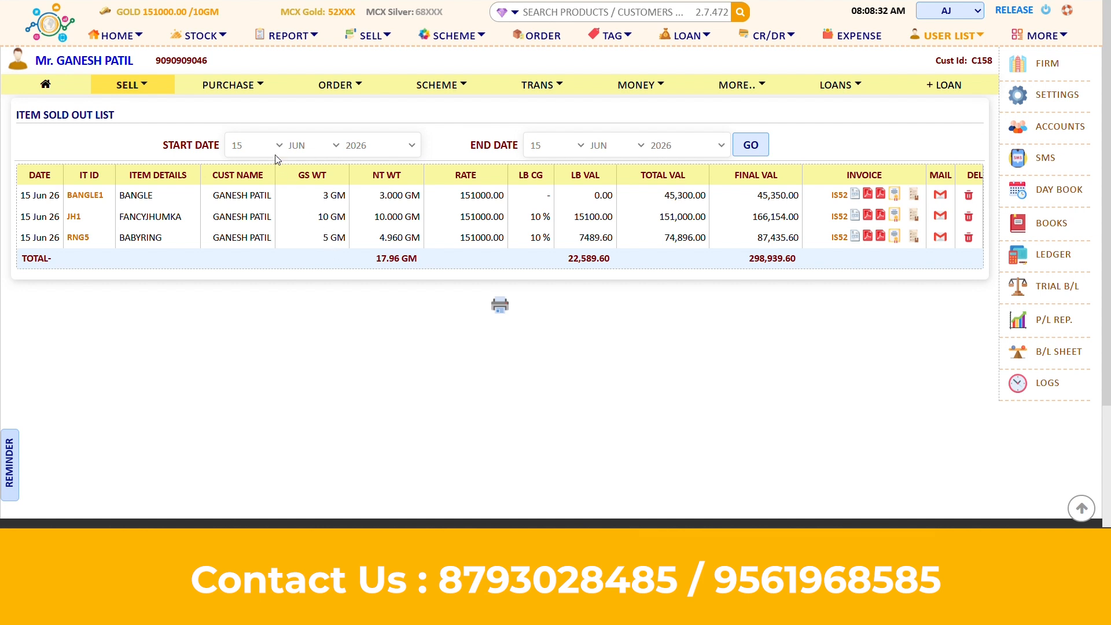
left_click(354, 147)
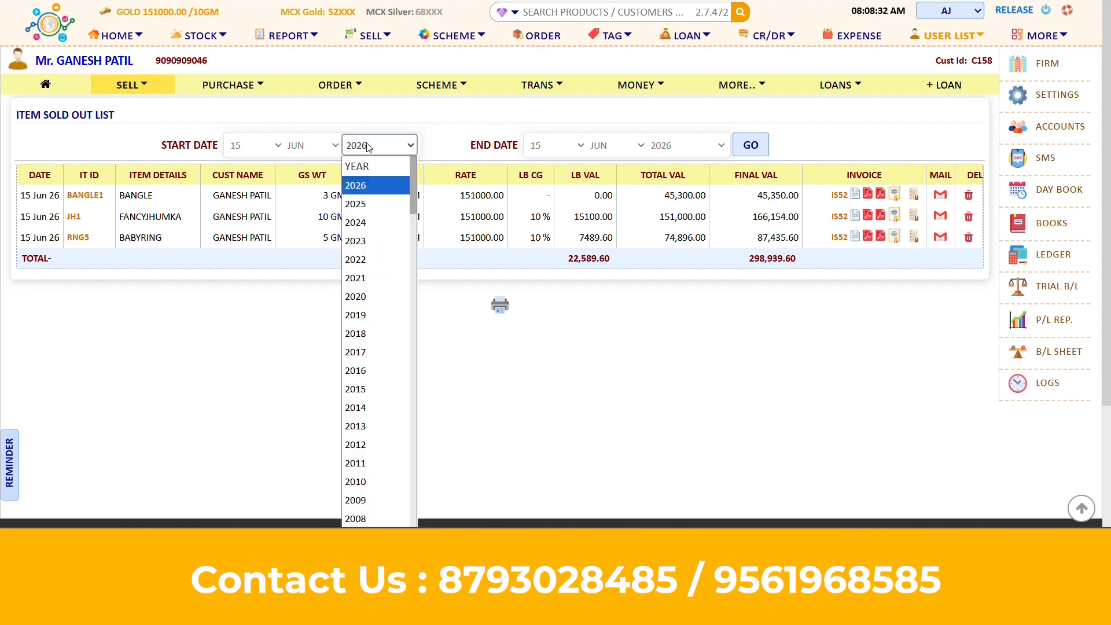
left_click(363, 205)
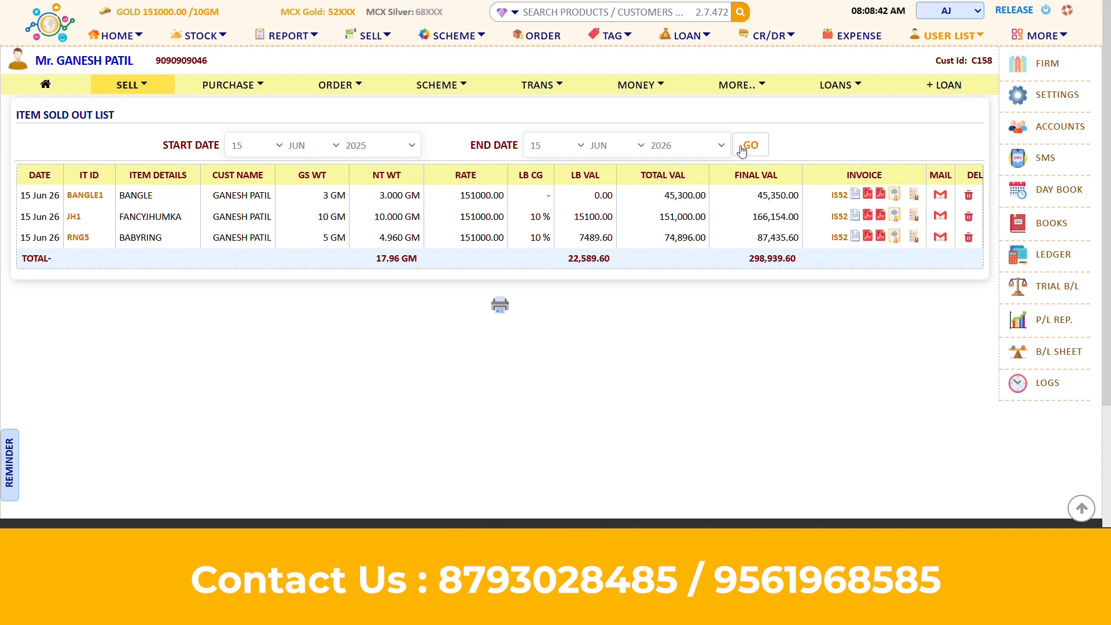
left_click(742, 149)
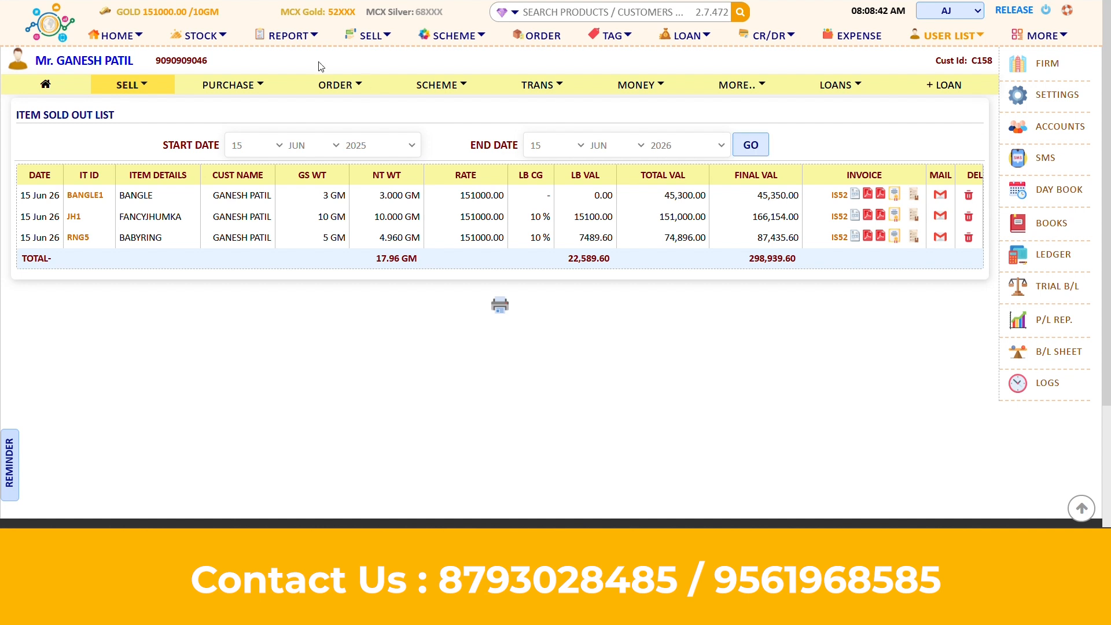
left_click(371, 38)
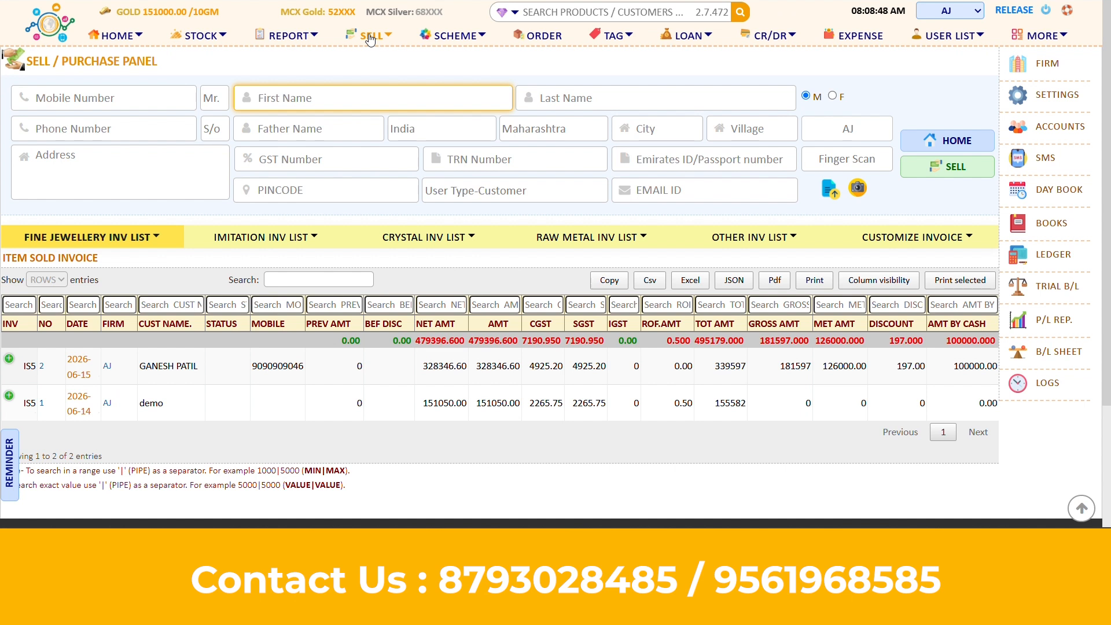
Filter the sold-invoice list by the customer's initial in the CUST NAME box
scroll(467, 397, "down", 2)
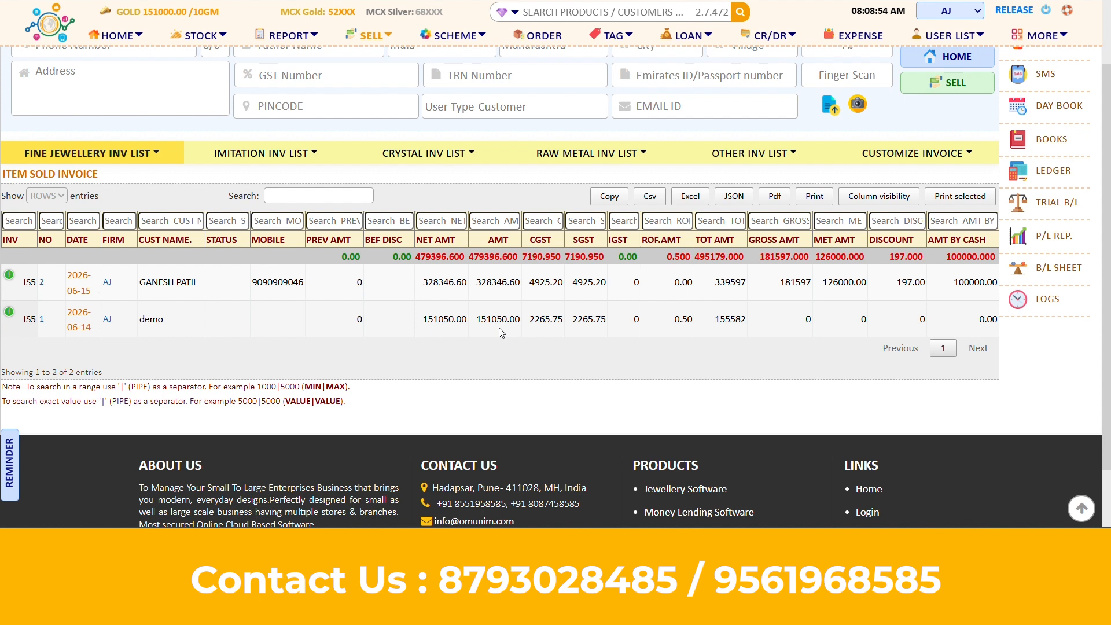
left_click(176, 222)
type("D")
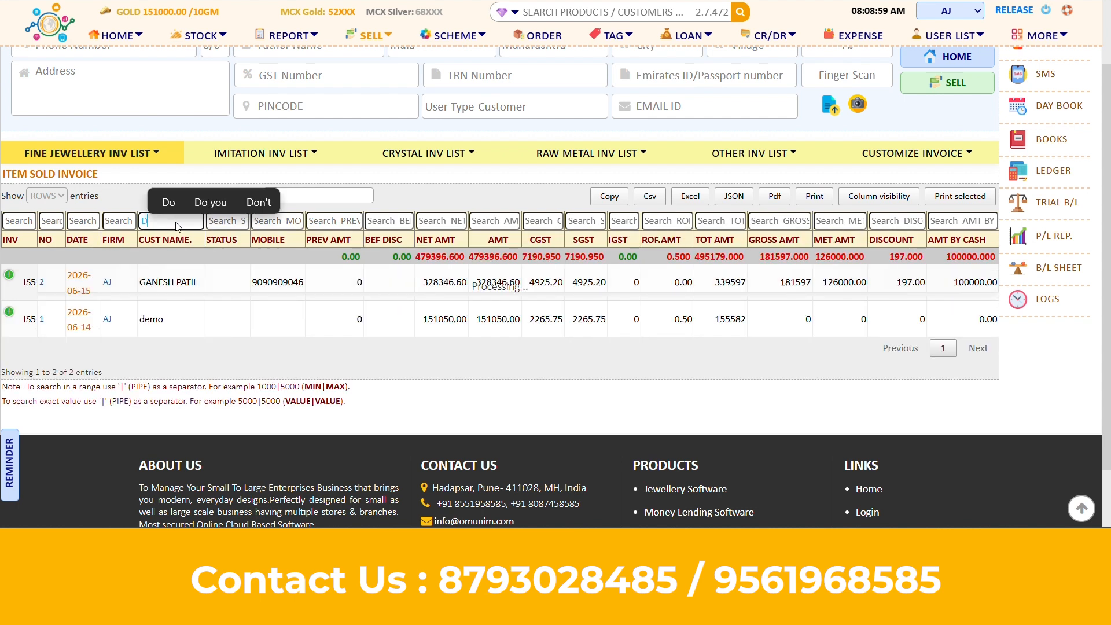
key("BackSpace")
type("G")
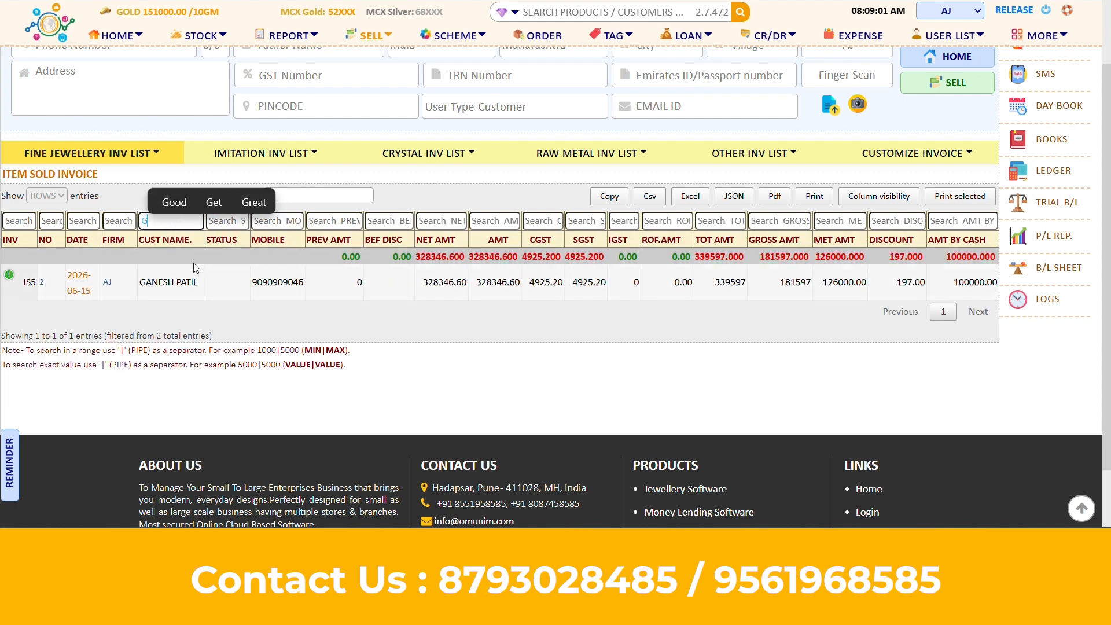
left_click(299, 223)
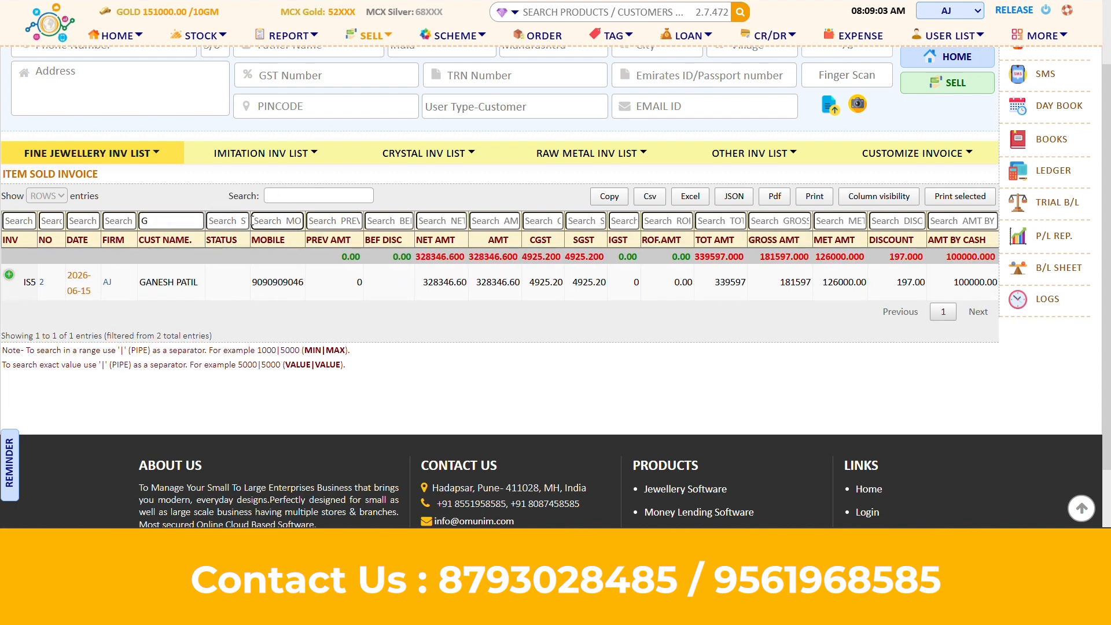
Open the customer's invoice and review it, confirming udhaar is fully deposited with 0 remaining
left_click(82, 280)
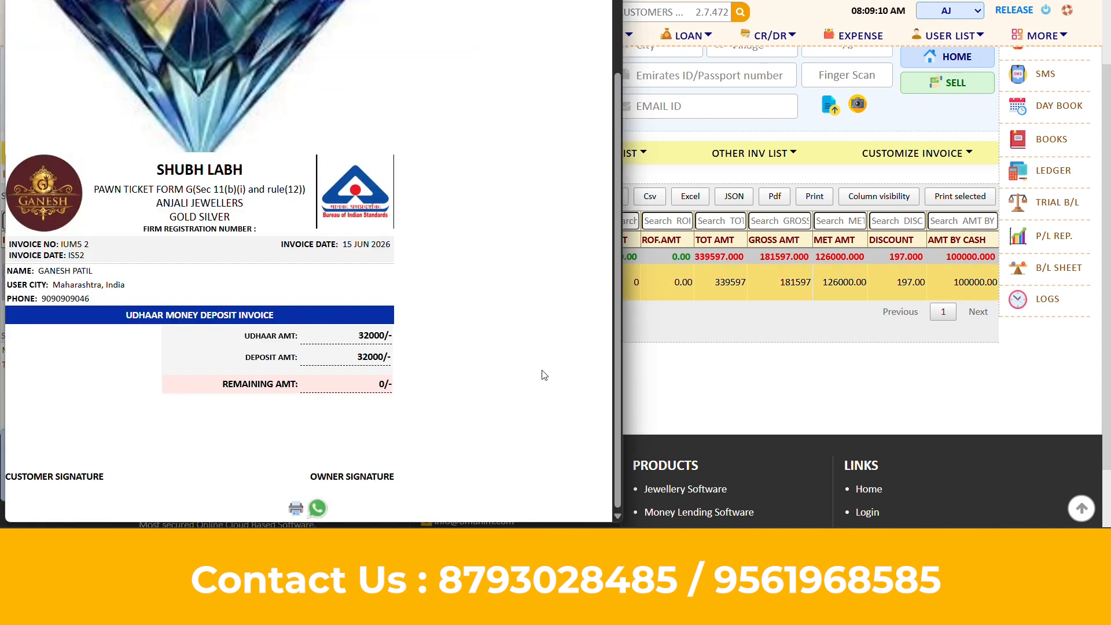
scroll(543, 374, "down", 5)
scroll(542, 374, "up", 6)
scroll(543, 373, "down", 7)
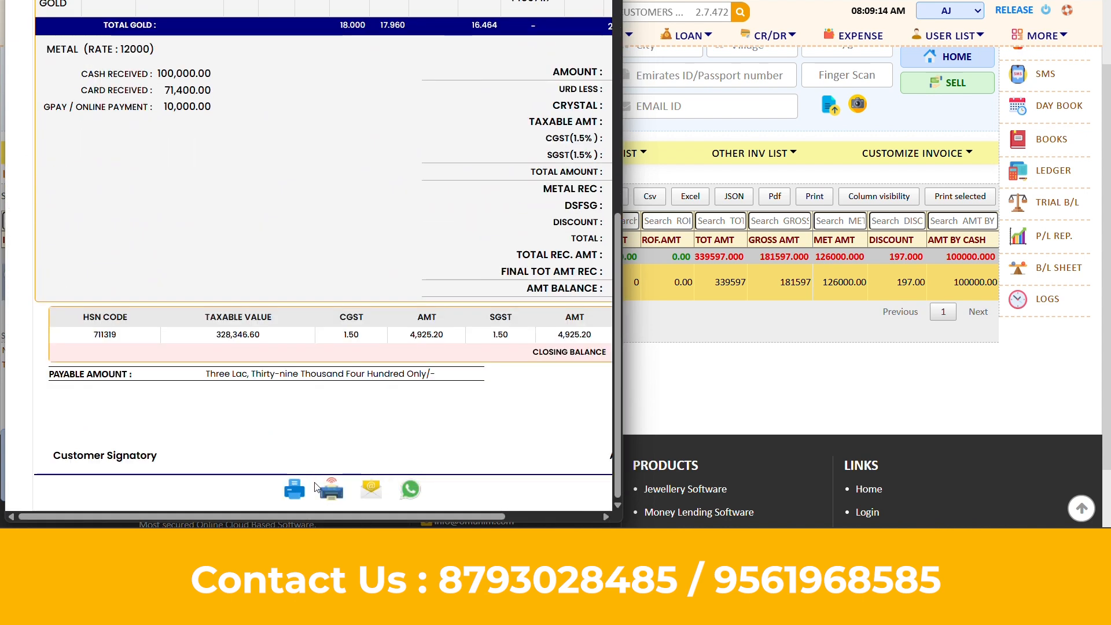
scroll(585, 337, "up", 7)
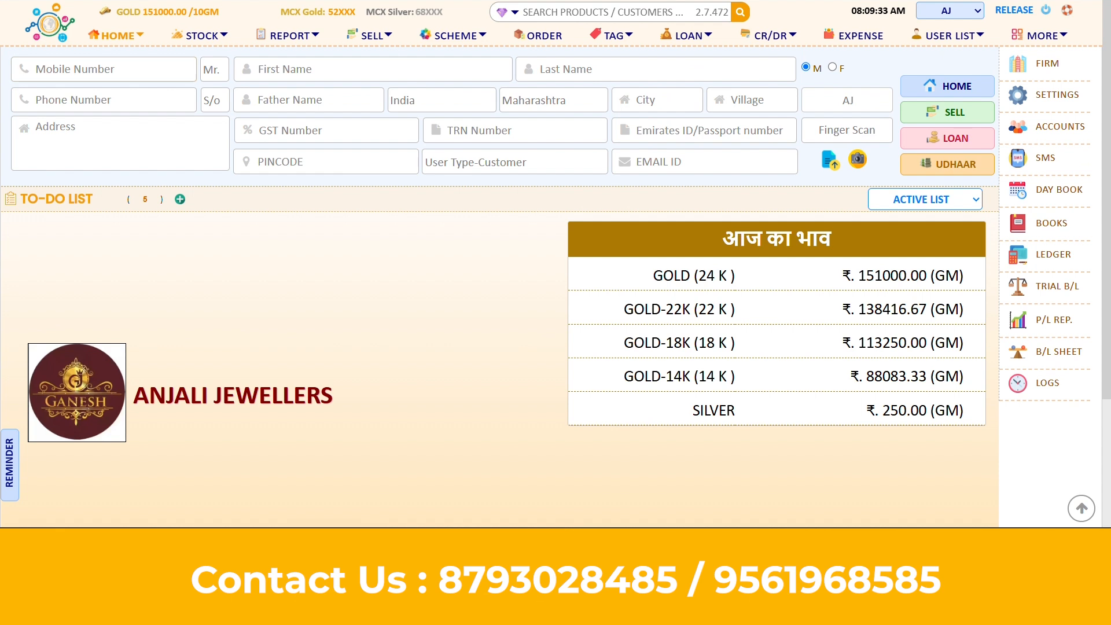